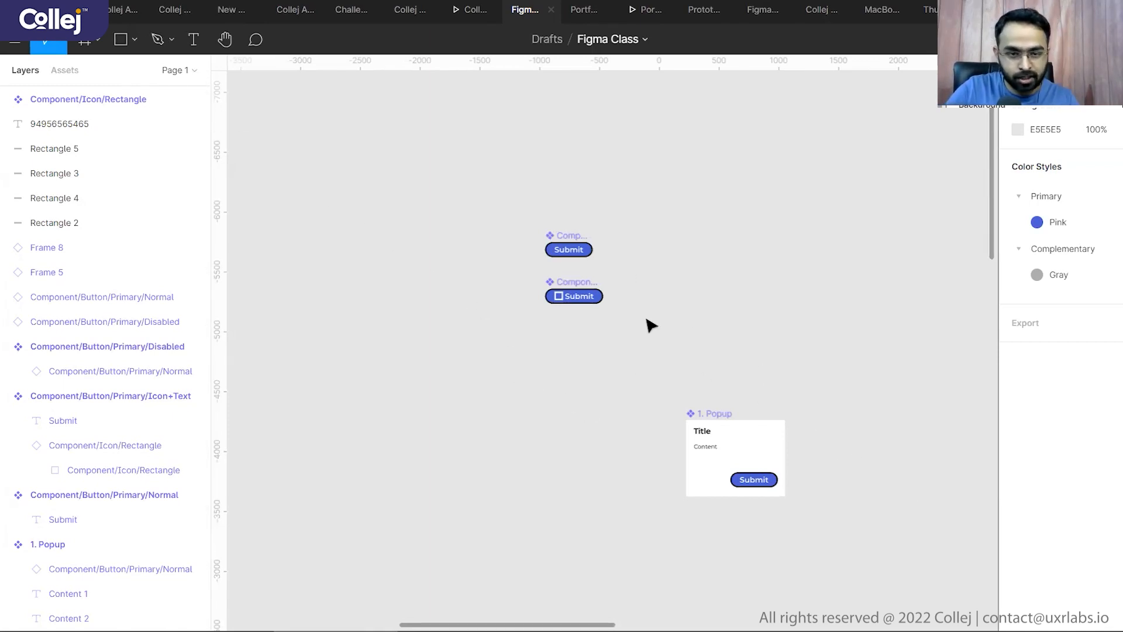
- Draw a freehand frame about 1845 × 1297 in the empty canvas area above the popup and delete it
scroll(757, 476, "down", 2)
scroll(757, 476, "right", 2)
scroll(532, 369, "up", 4)
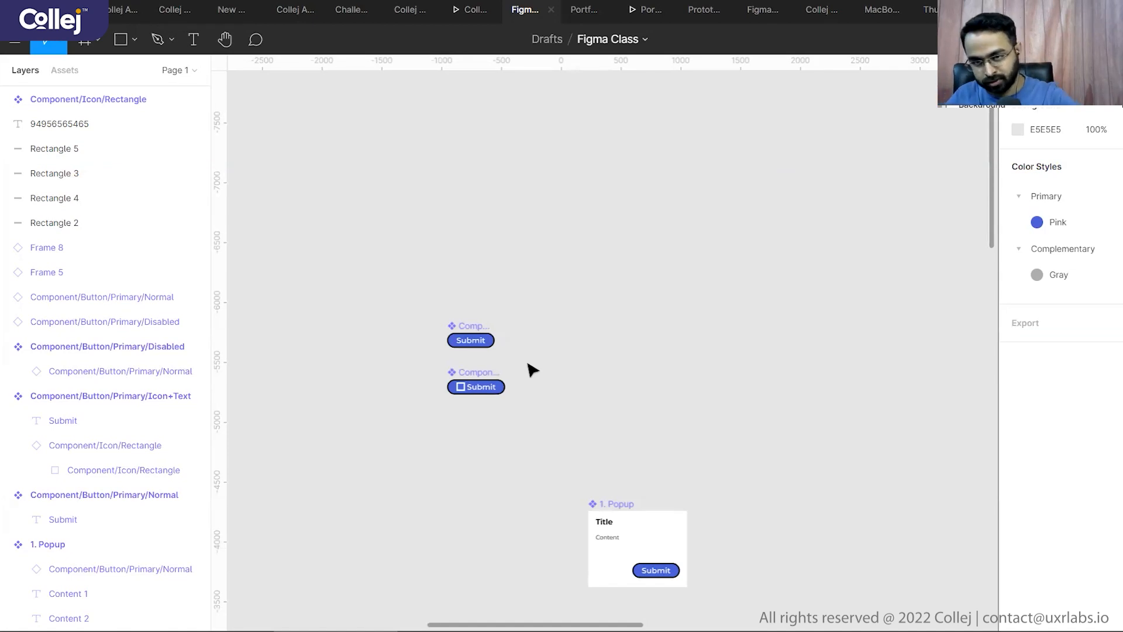
left_click(86, 42)
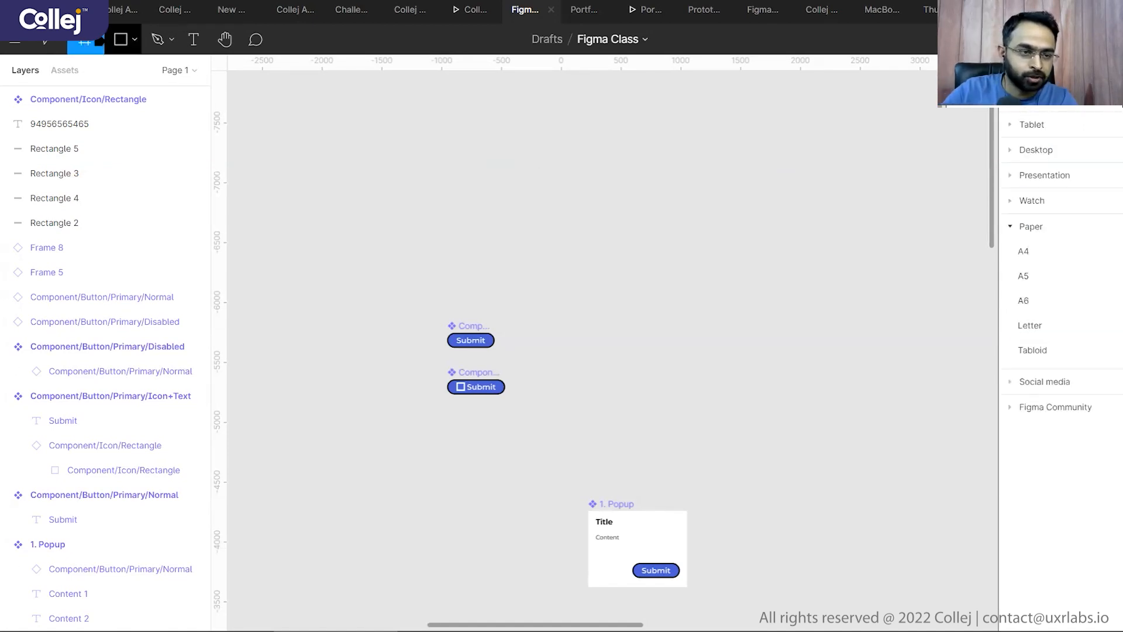
left_click_drag(533, 142, 755, 298)
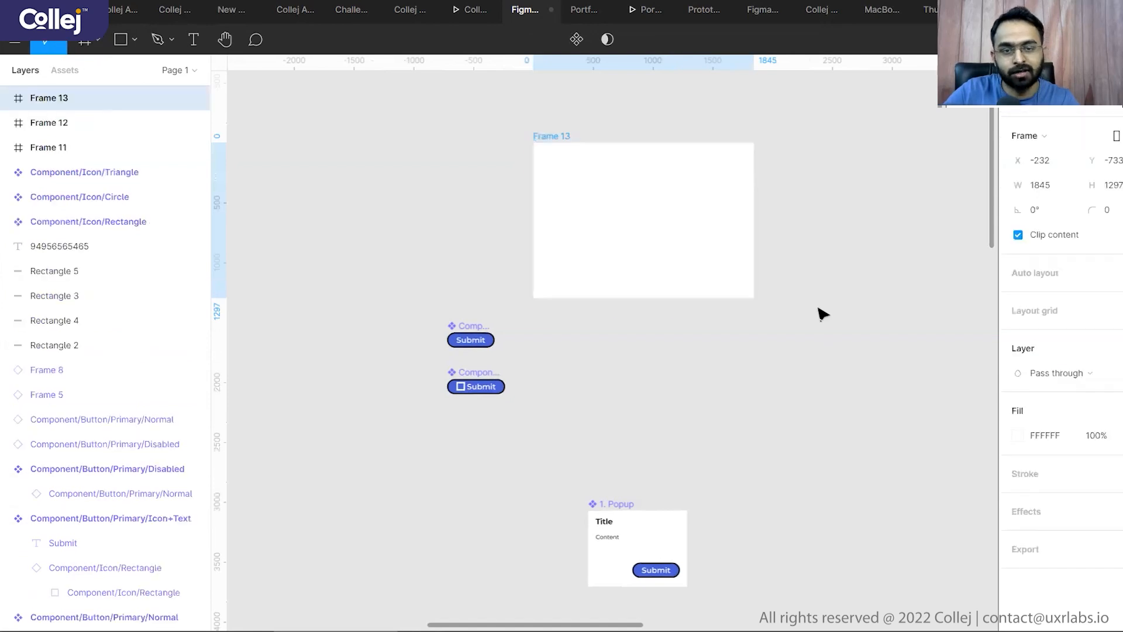
left_click(555, 136)
key("Delete")
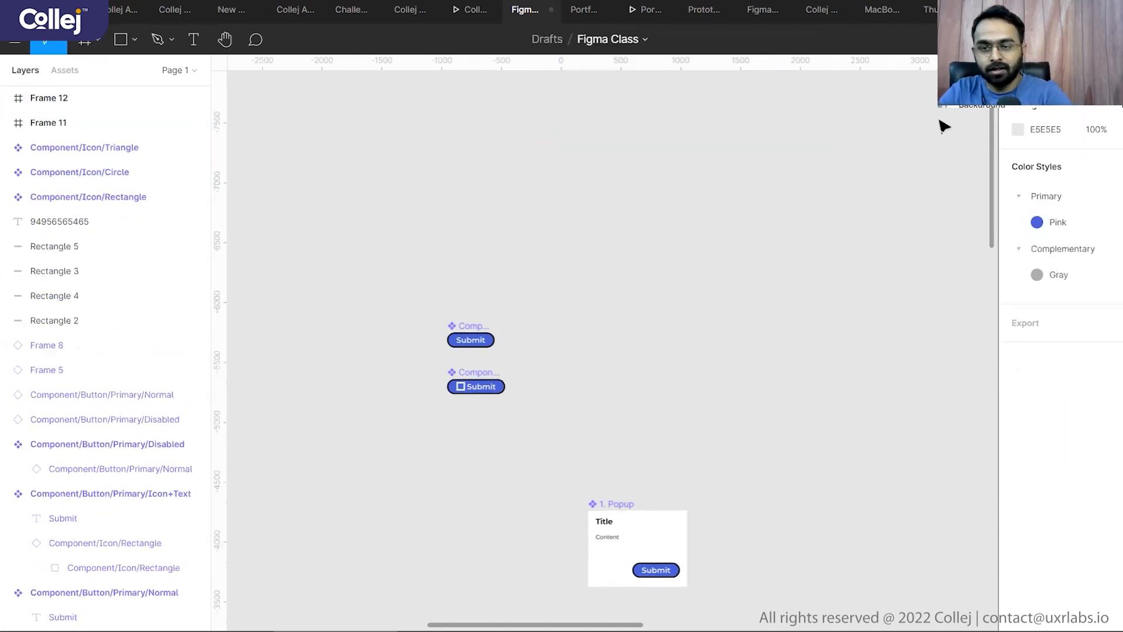
- Add a new frame from the Desktop size preset
left_click(87, 43)
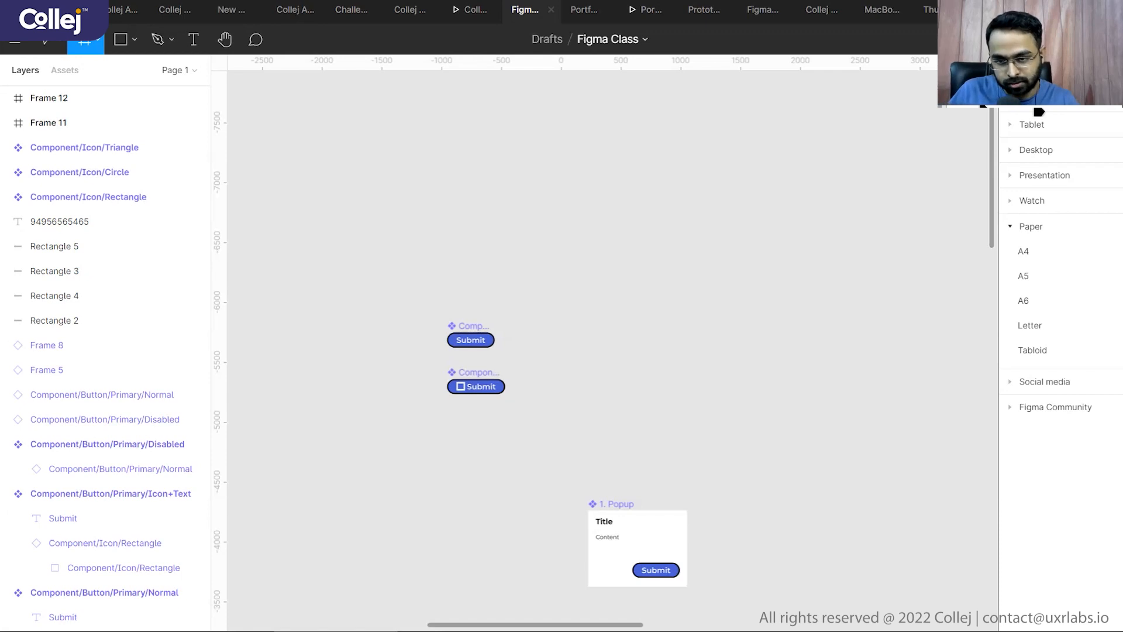
left_click(1020, 107)
left_click(1019, 108)
left_click(1011, 147)
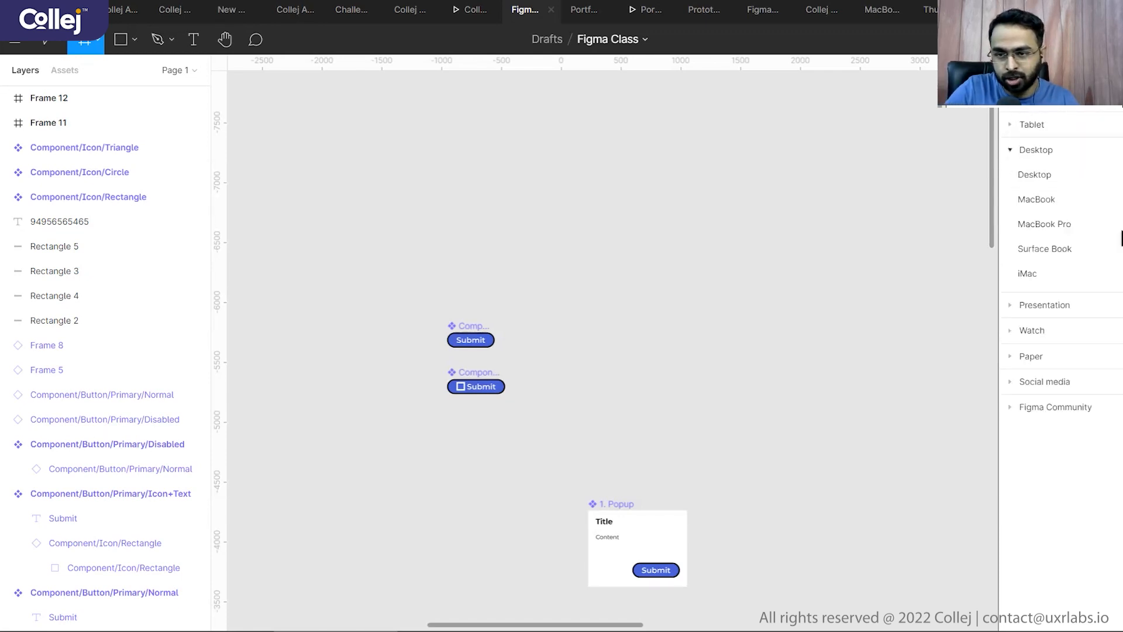
left_click(1101, 179)
left_click(748, 197)
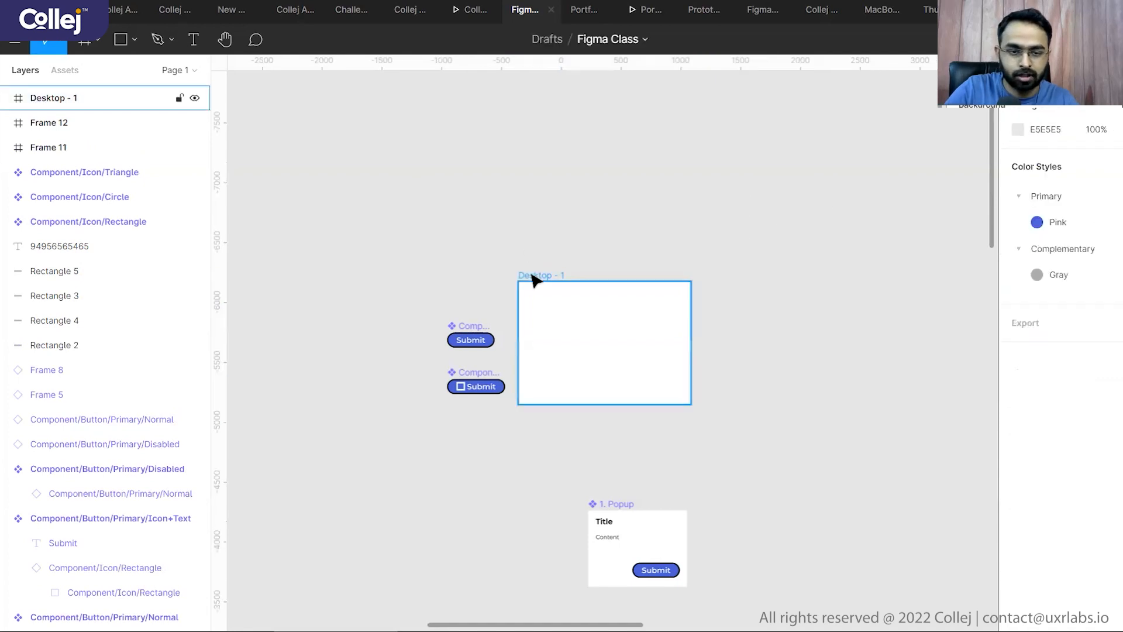
- Move the Desktop - 1 frame straight up into the empty area above the Submit button components
left_click_drag(532, 273, 533, 127)
left_click(860, 174)
scroll(566, 148, "up", 3)
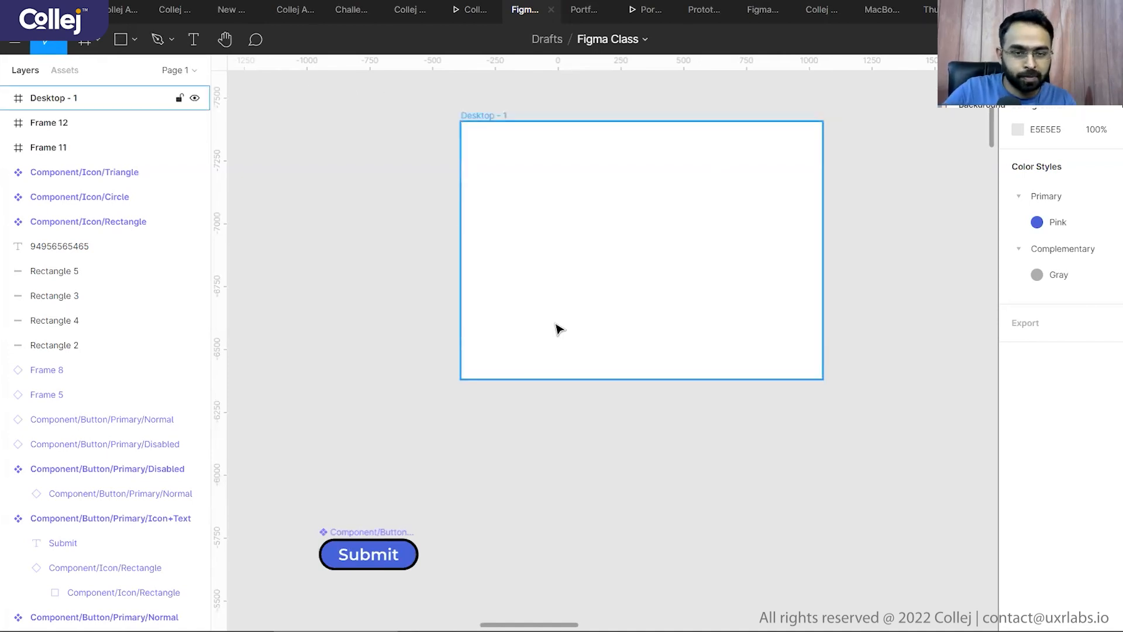
- Add a second page to the file and name it "New page"
scroll(606, 209, "down", 10)
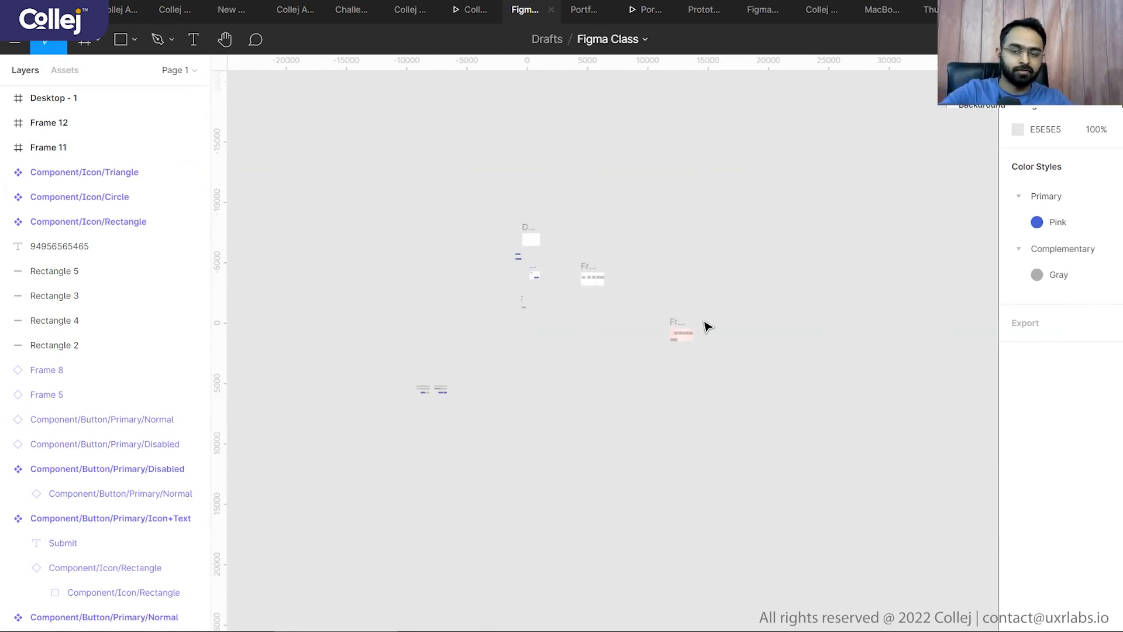
left_click(185, 70)
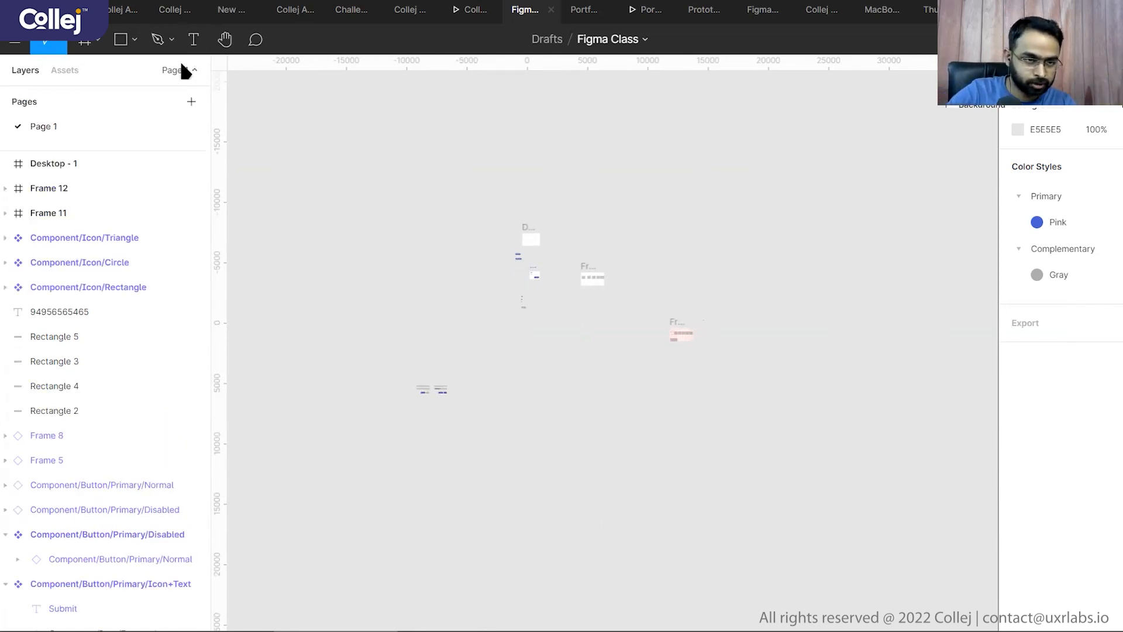
left_click(191, 102)
type("New page")
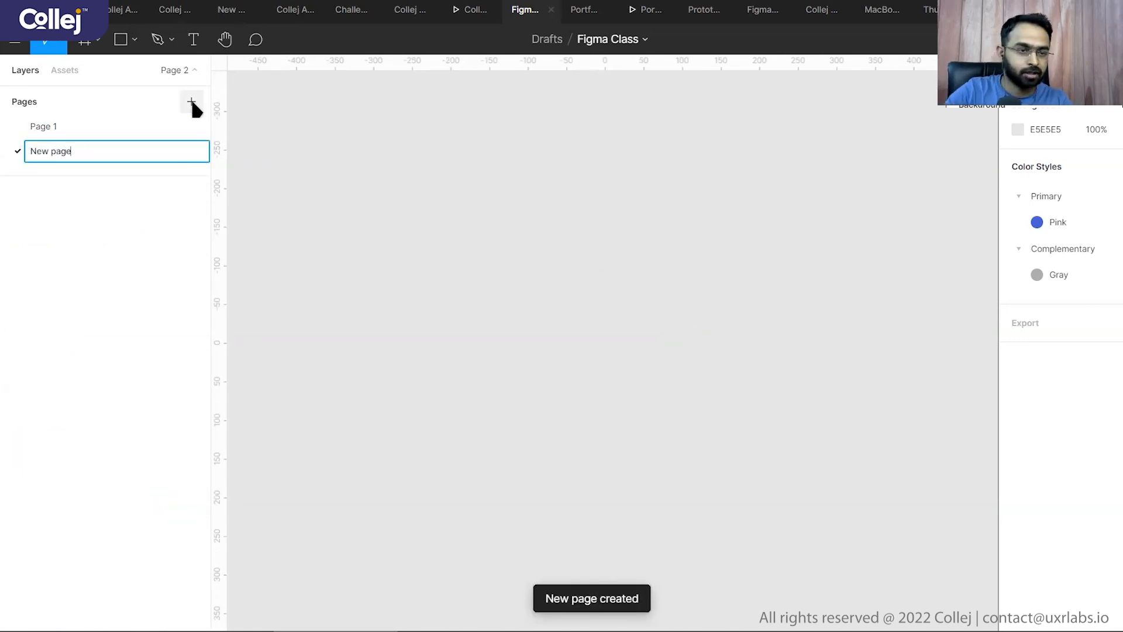
key("Return")
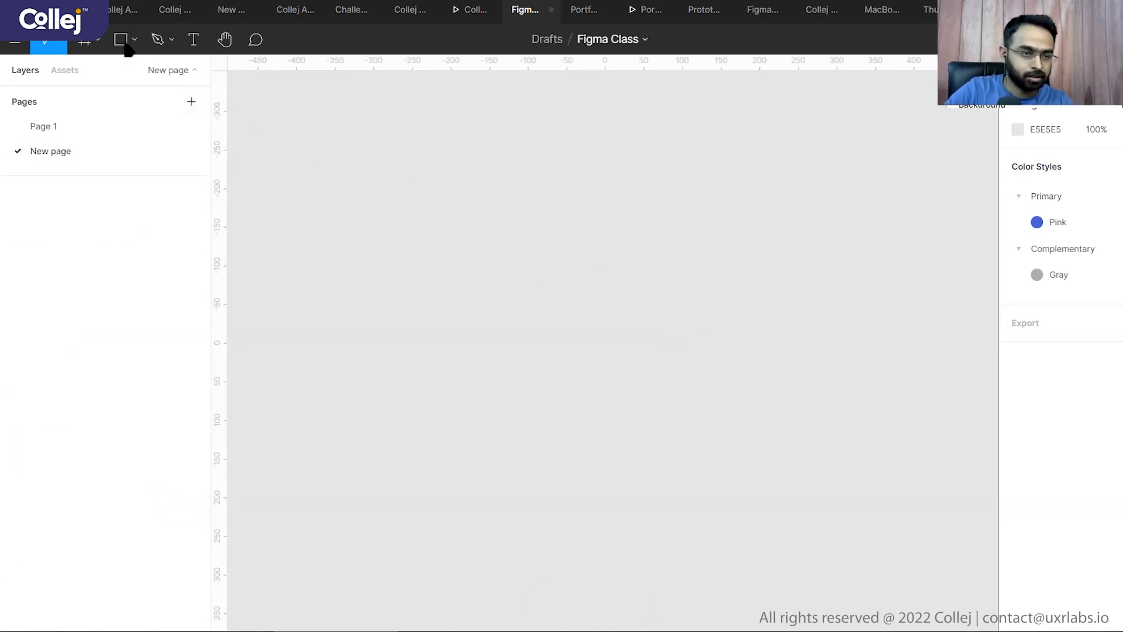
- Draw a blank frame about 300 × 245 on the empty new page
left_click(85, 42)
left_click_drag(434, 203, 664, 392)
left_click(717, 317)
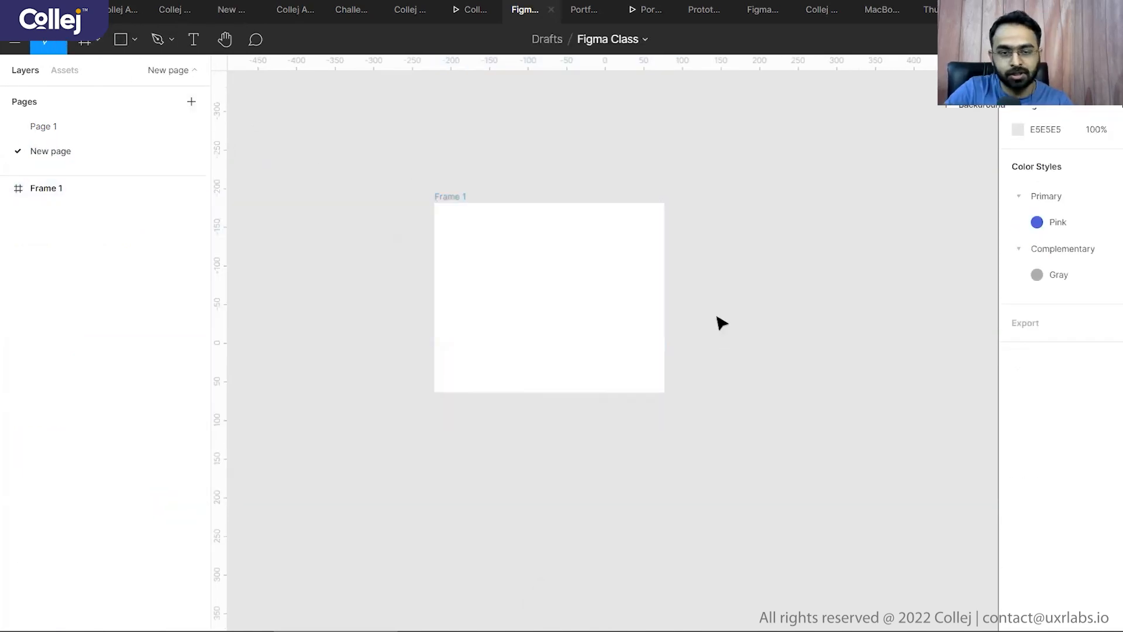
- Rename the new page as Icons and Page 1 as Screens
double_click(44, 151)
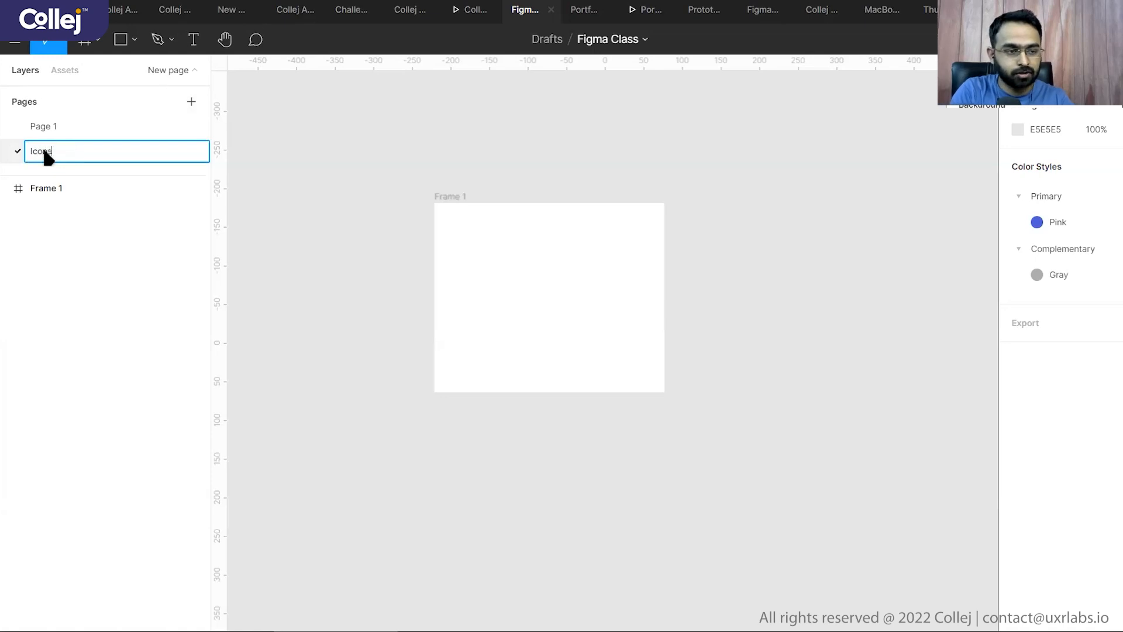
key("Return")
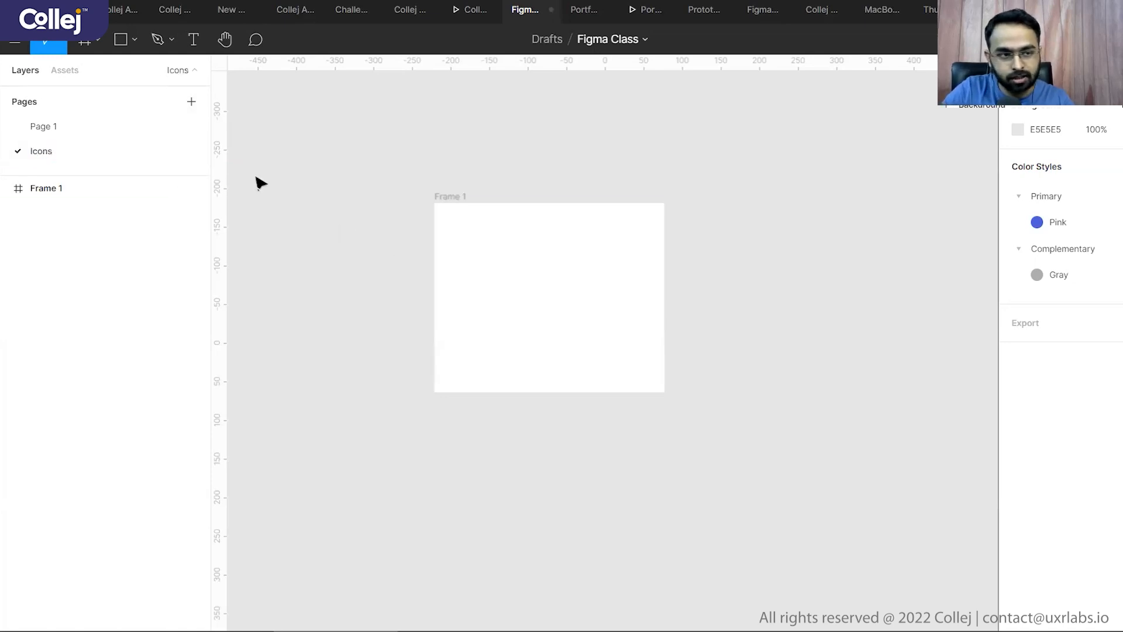
double_click(59, 126)
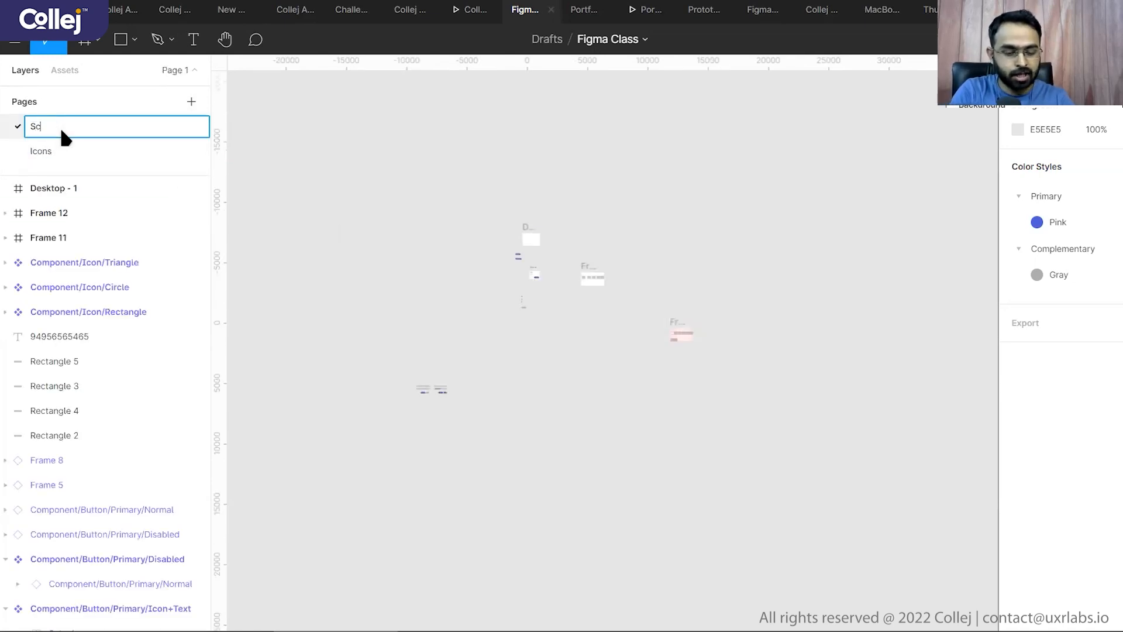
key("Return")
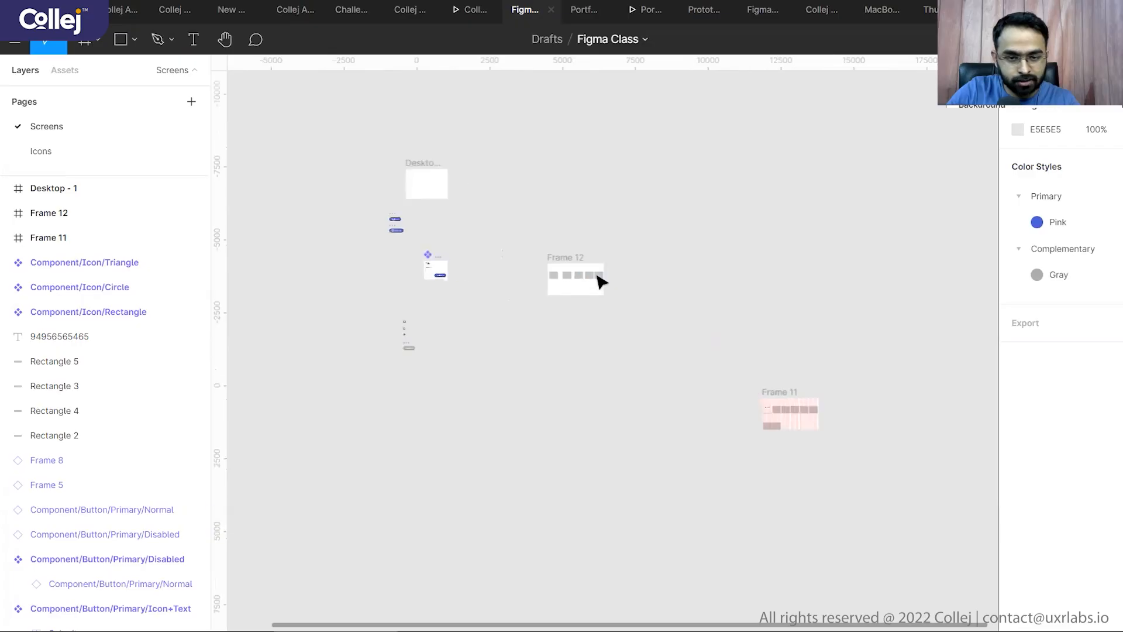
- Group the five gray rectangles in Frame 12 and check the group's contents in the layer list
scroll(562, 286, "up", 10)
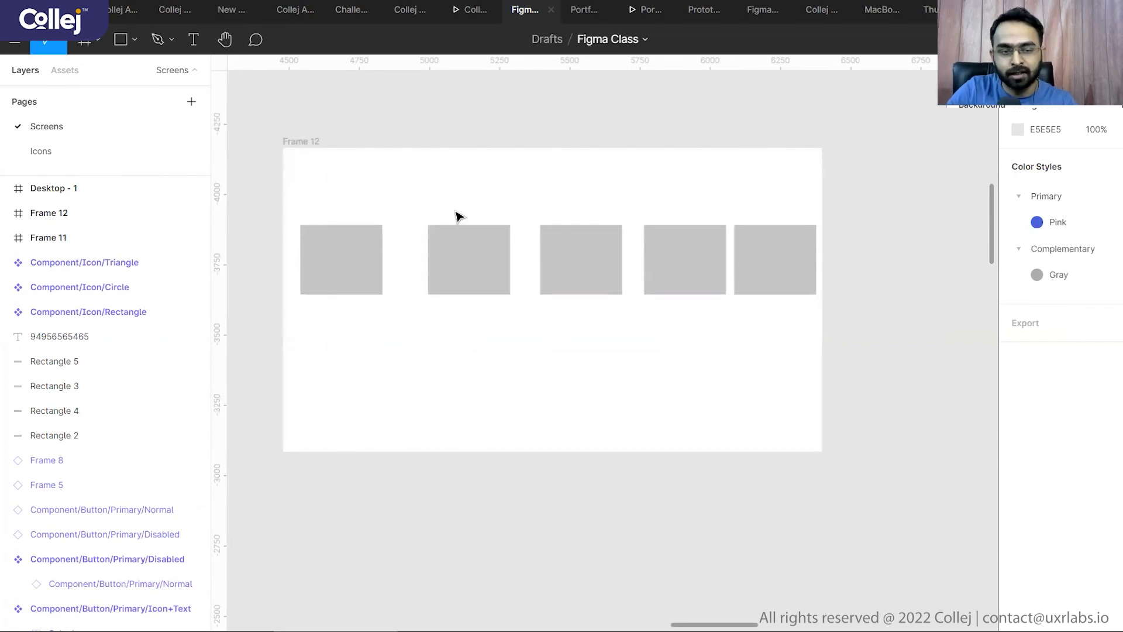
left_click(366, 262)
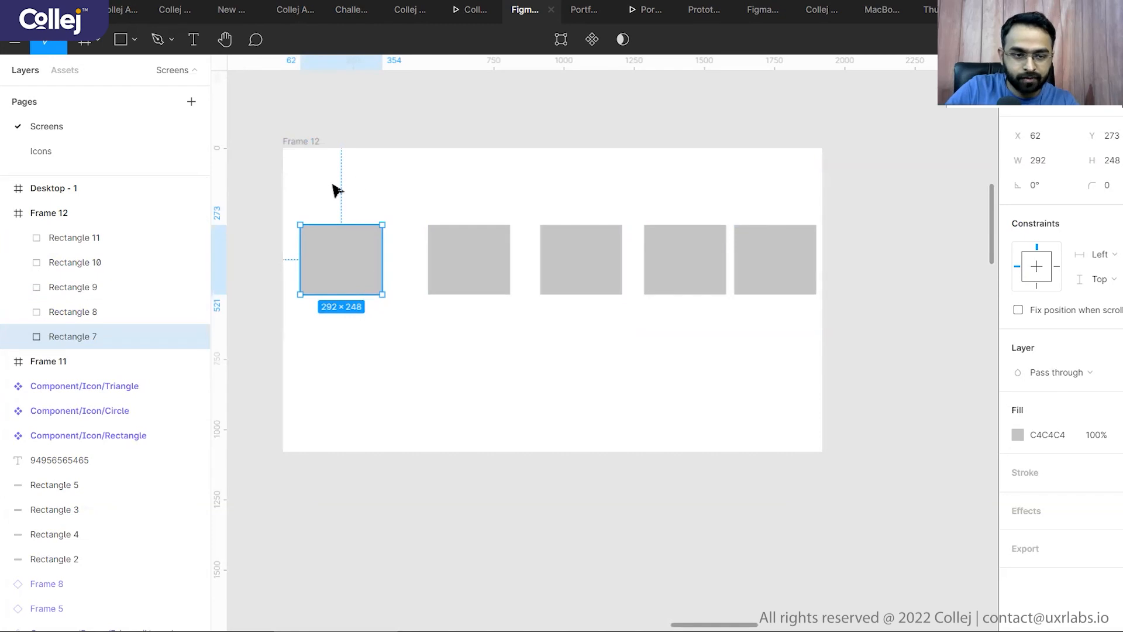
left_click(327, 203)
left_click_drag(328, 203, 754, 367)
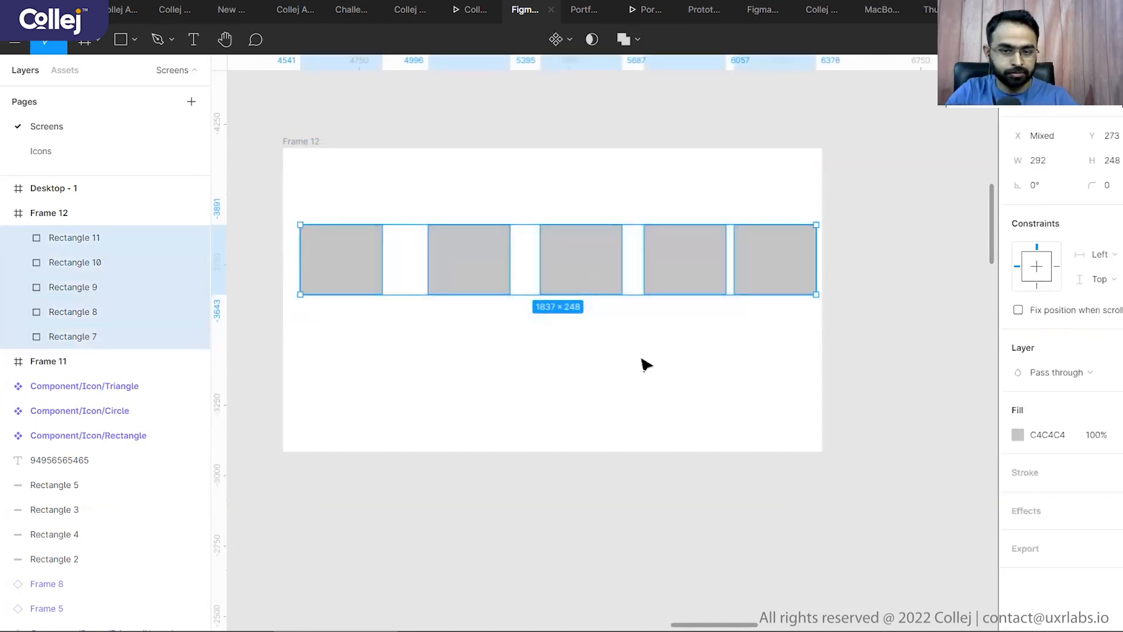
key("ctrl+g")
left_click(18, 238)
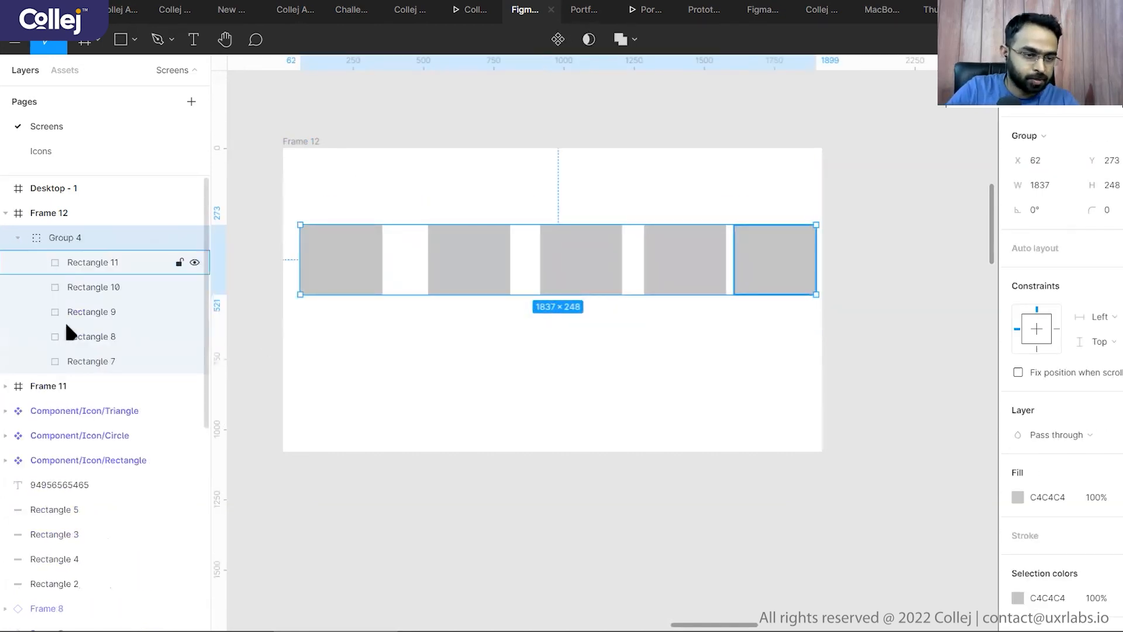
left_click(18, 238)
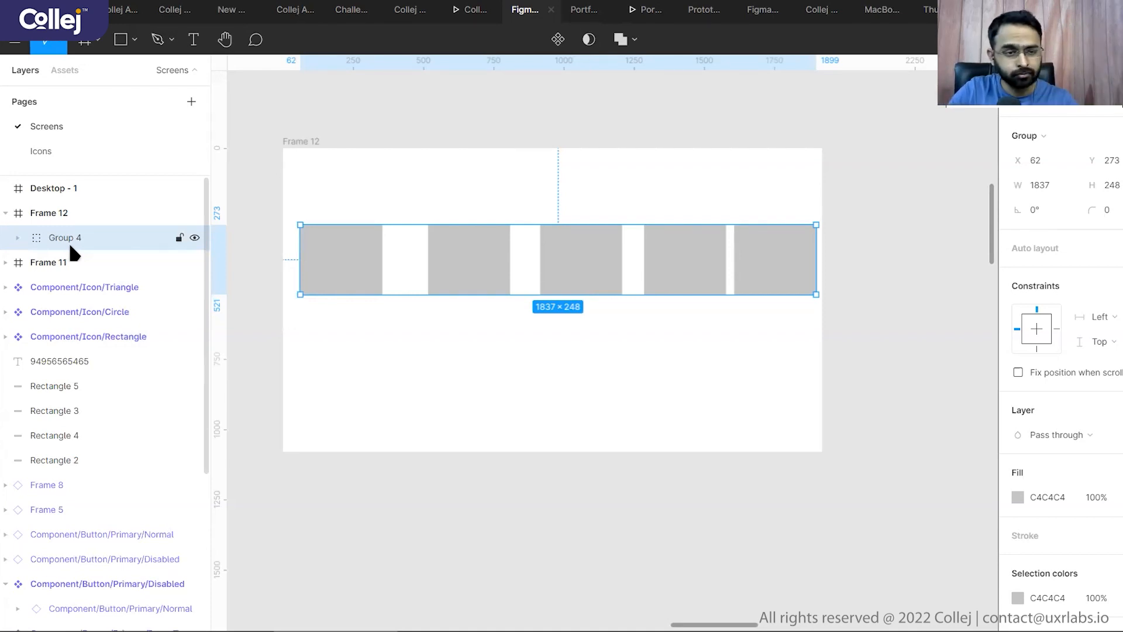
- Hide and show the group of gray rectangles, and lock and unlock it
left_click(193, 239)
left_click(193, 239)
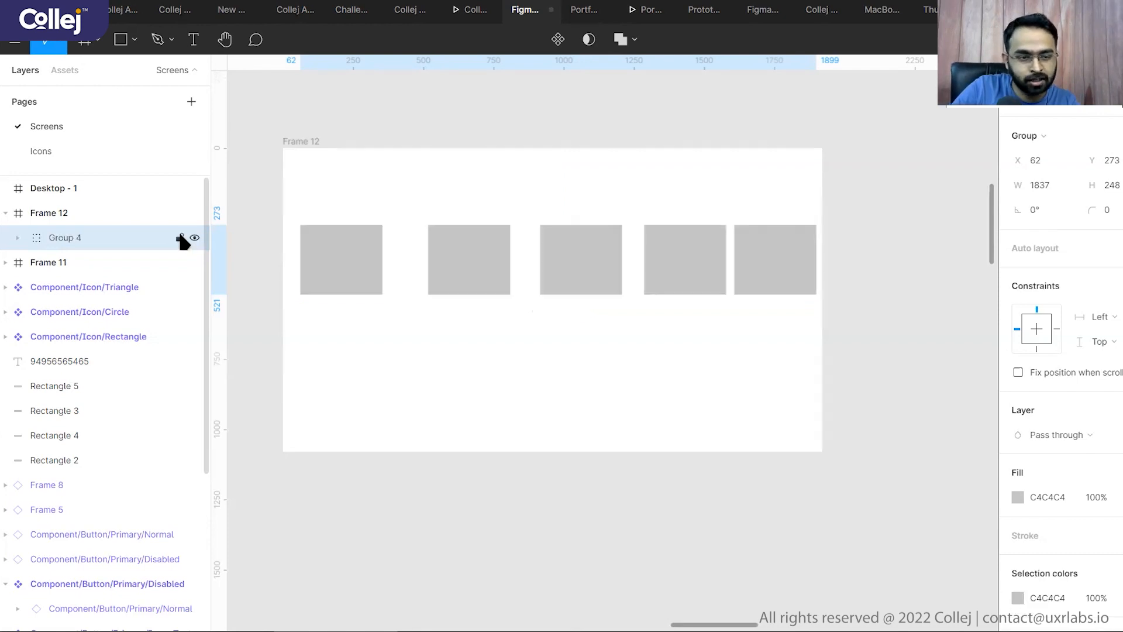
left_click(179, 236)
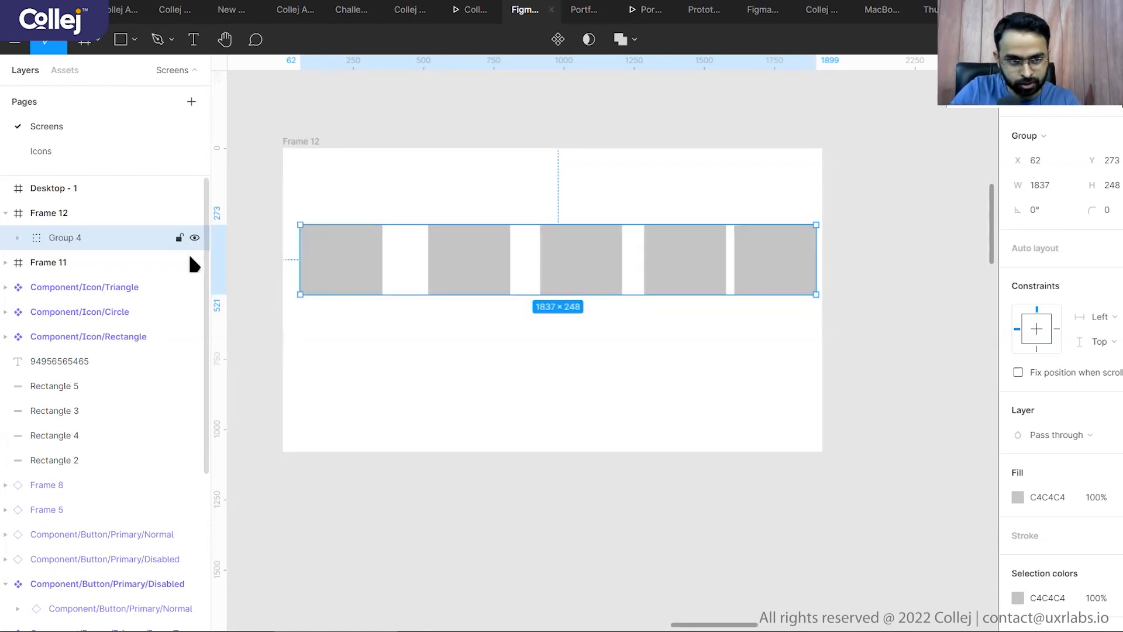
left_click(259, 273)
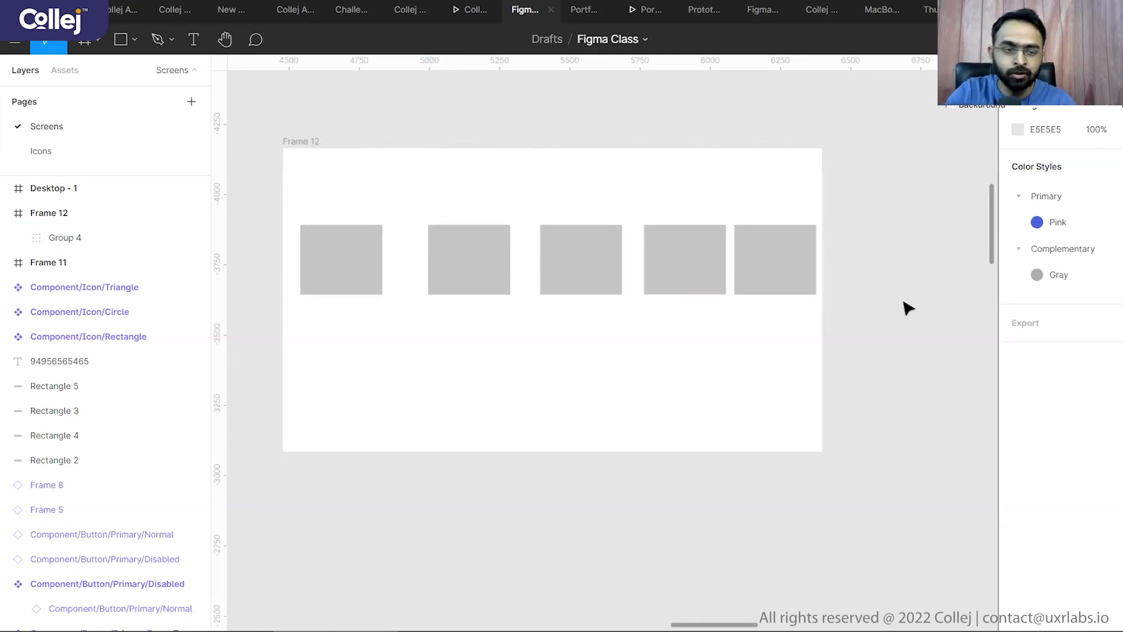
- Examine the design properties of Frame 12, the rectangle group, and the leftmost rectangle inside it
left_click(301, 141)
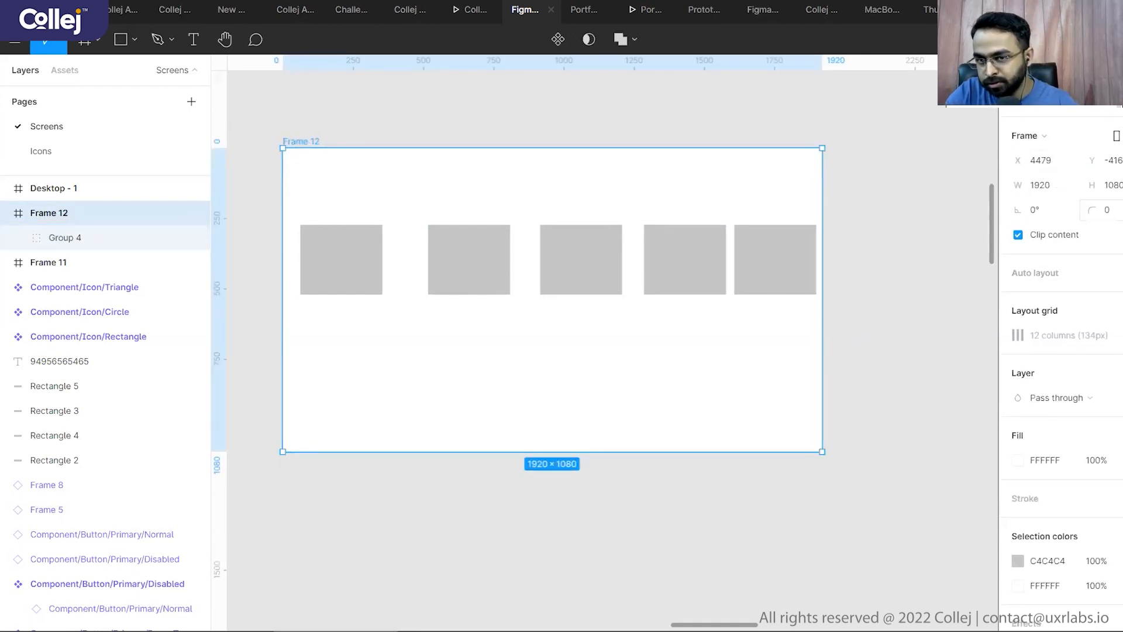
left_click(755, 90)
left_click(351, 244)
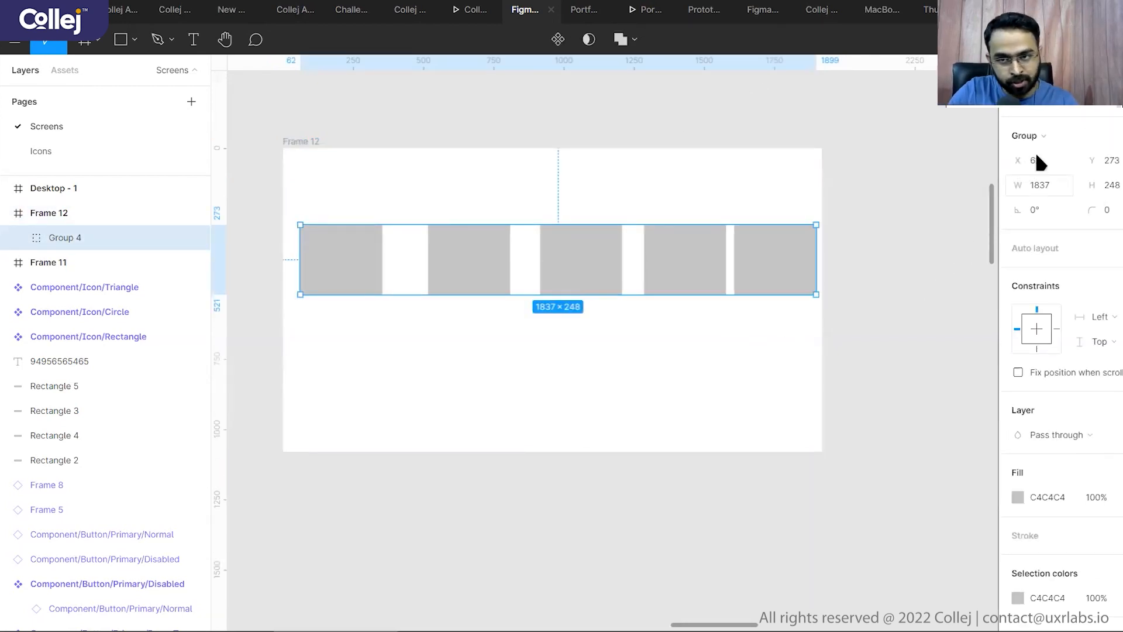
left_click(934, 225)
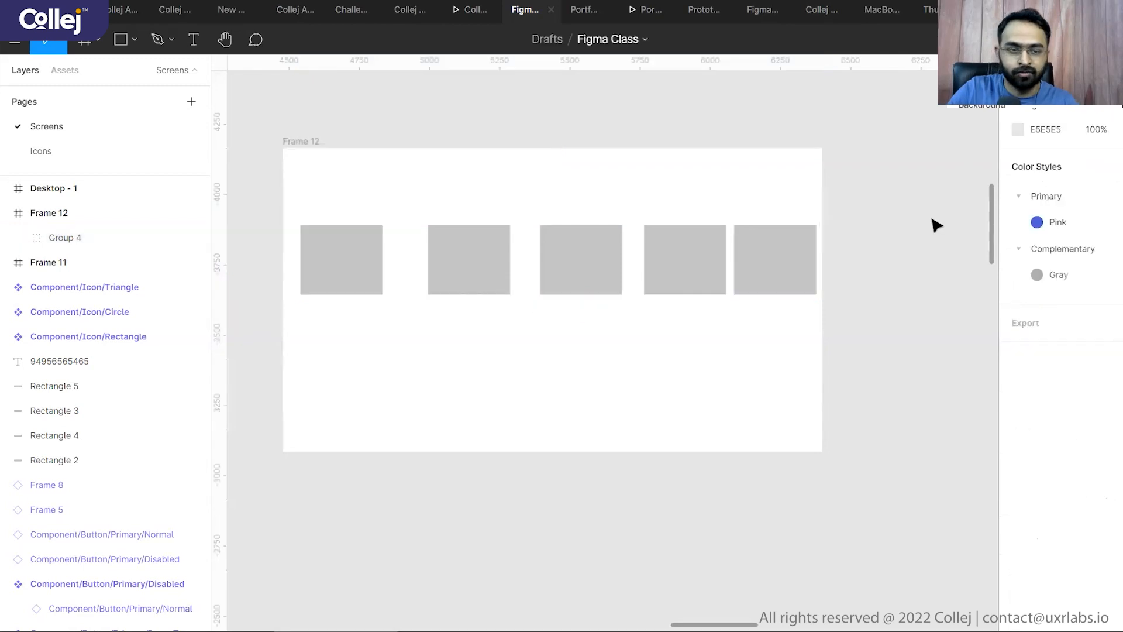
double_click(333, 265)
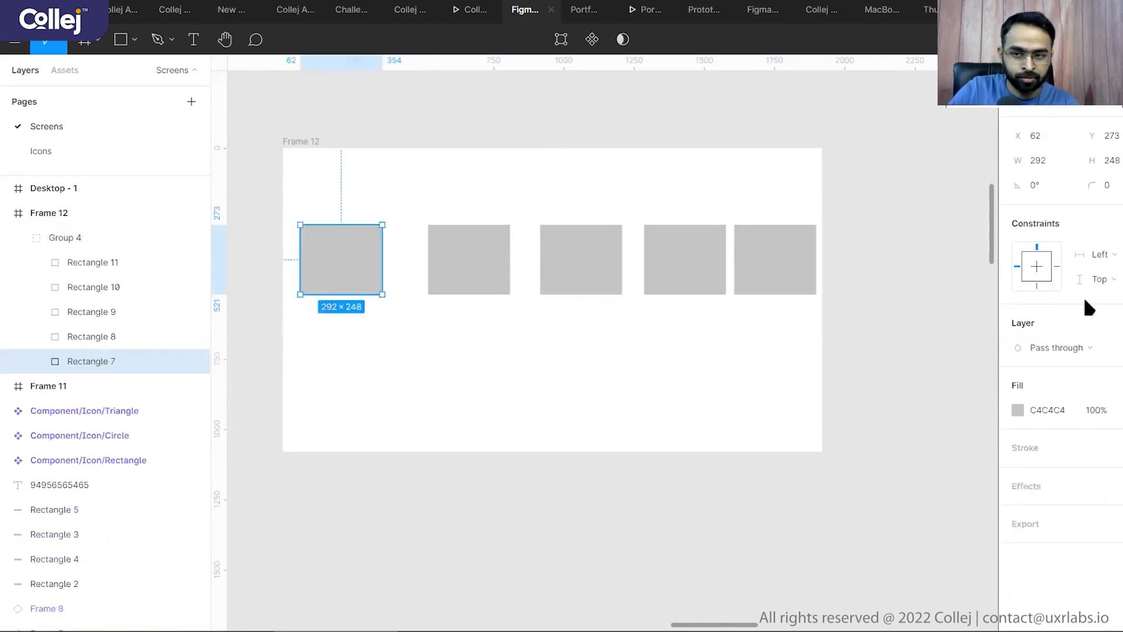
left_click(934, 255)
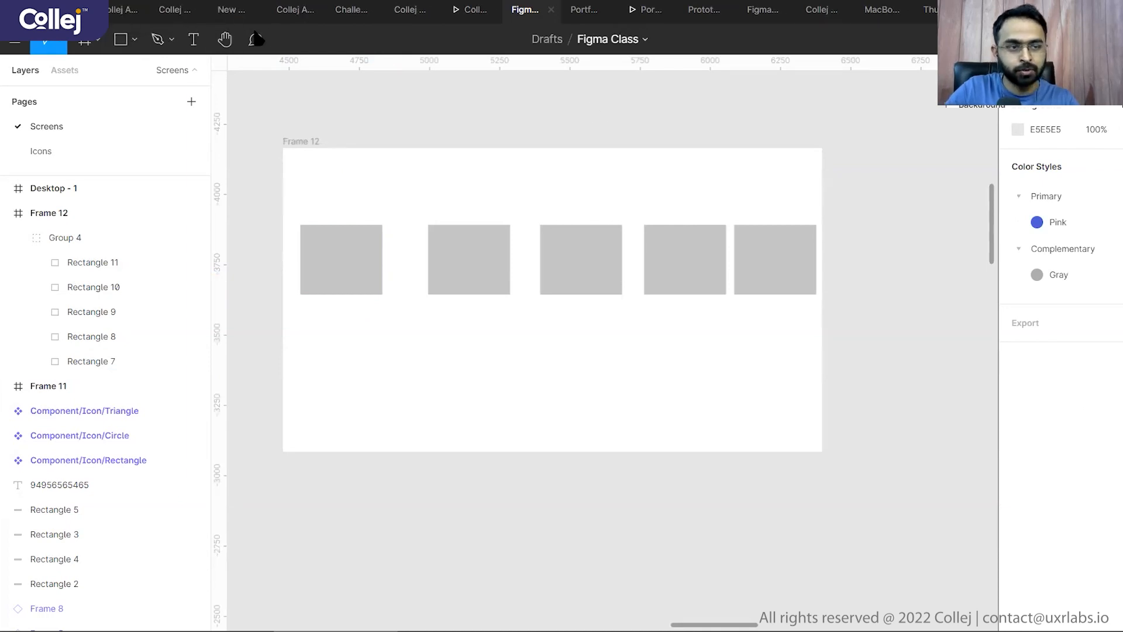
left_click(135, 40)
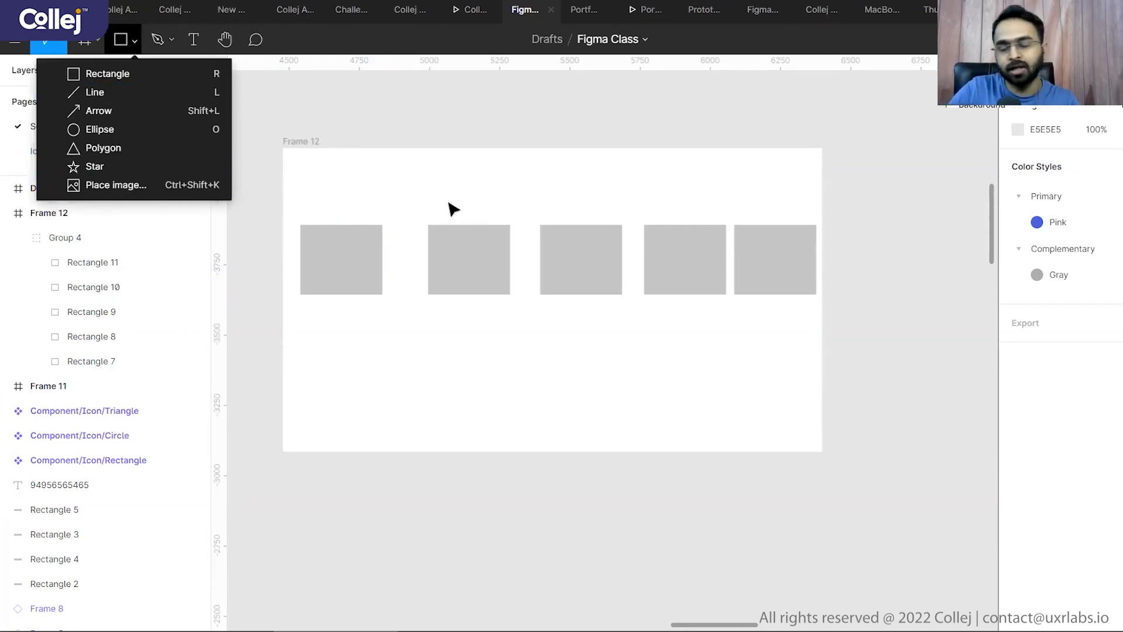
left_click(412, 138)
left_click(171, 41)
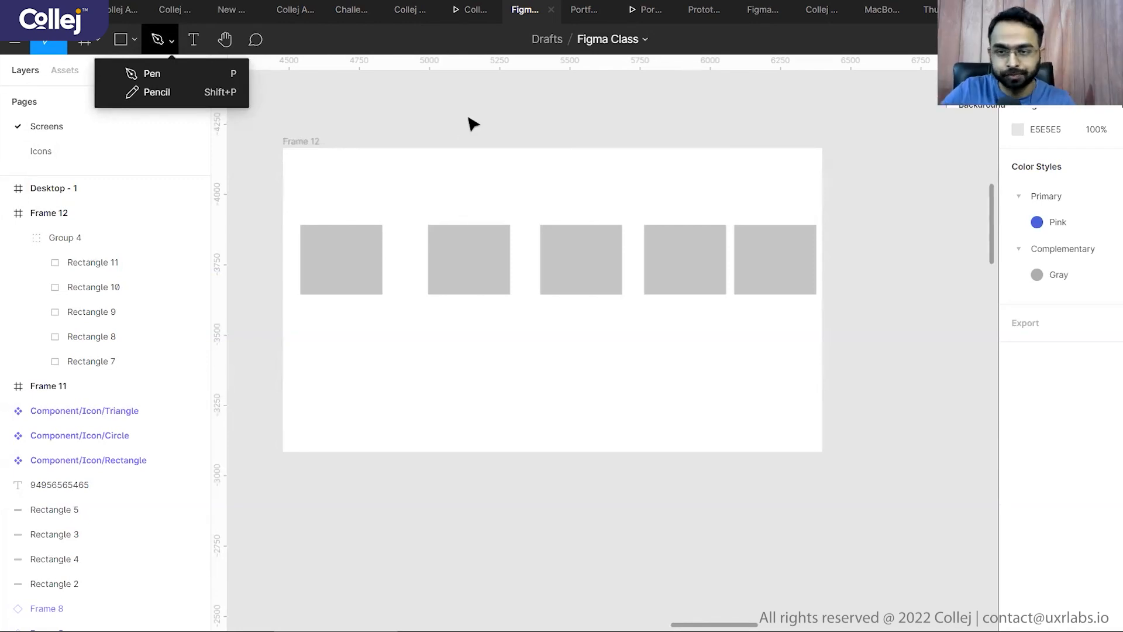
left_click(381, 103)
left_click(194, 39)
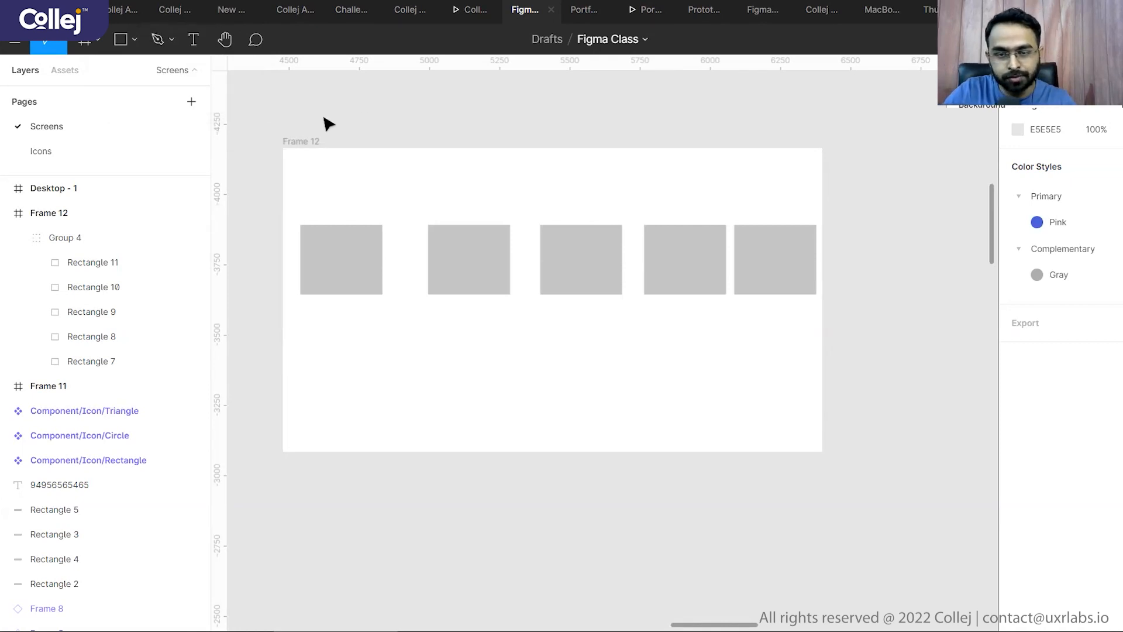
- Set the X position of the leftmost gray rectangle in Frame 12 to 76
left_click(340, 254, "ctrl")
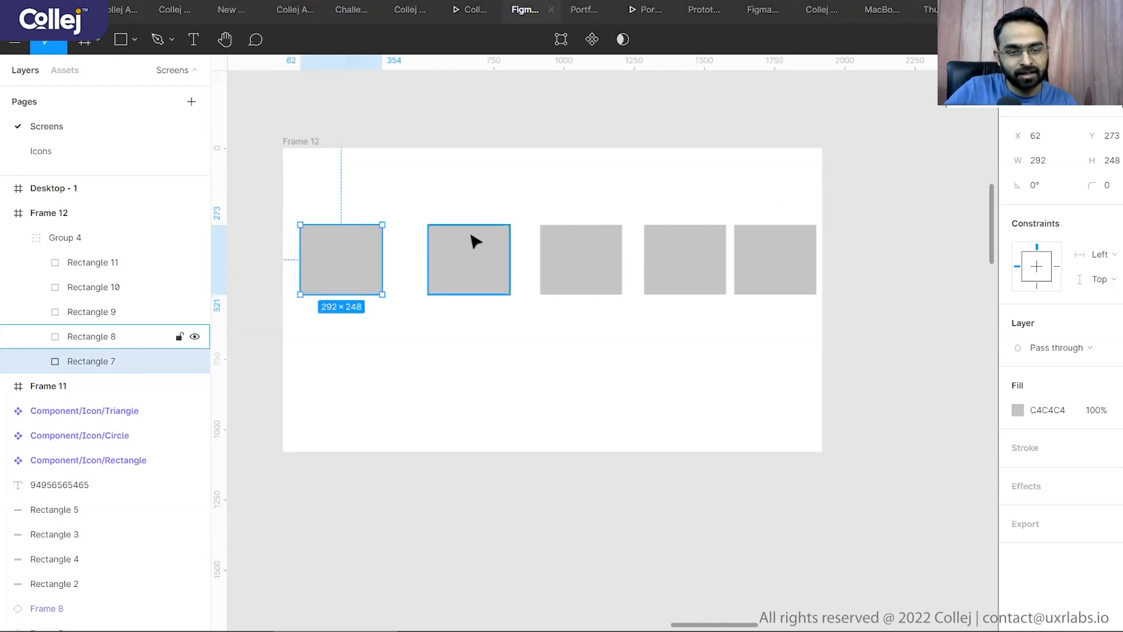
left_click(1034, 135)
key("shift+Up")
key("shift+Up")
key("shift+Up")
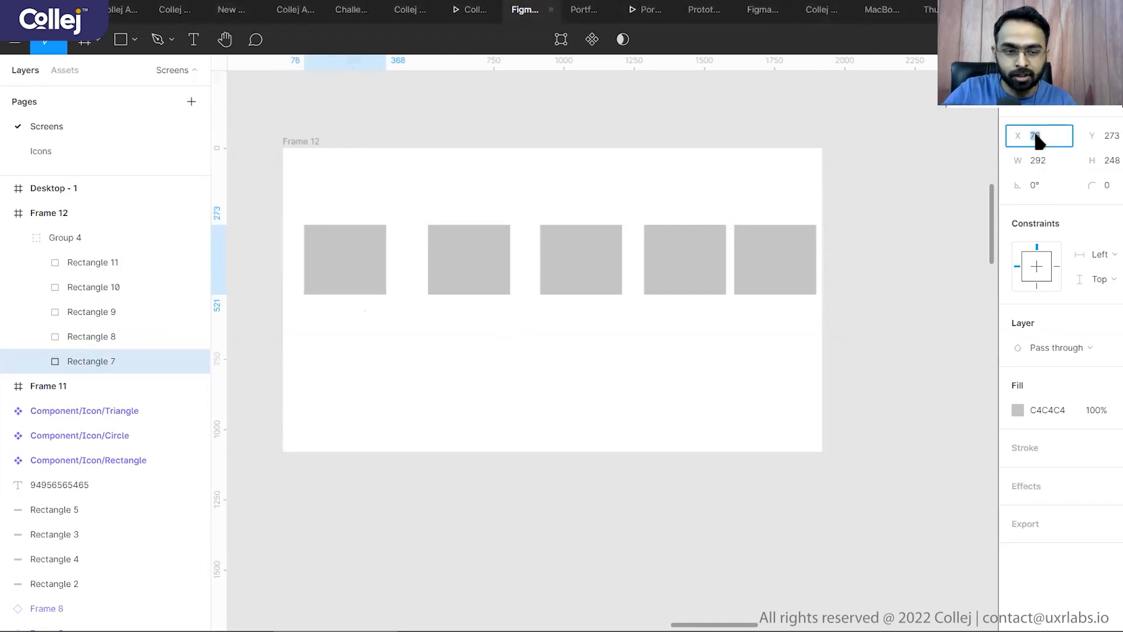
- Lower the X position of the leftmost gray rectangle in Frame 12 to 64
key("Up")
key("Up")
key("shift+Down")
key("shift+Down")
key("shift+Down")
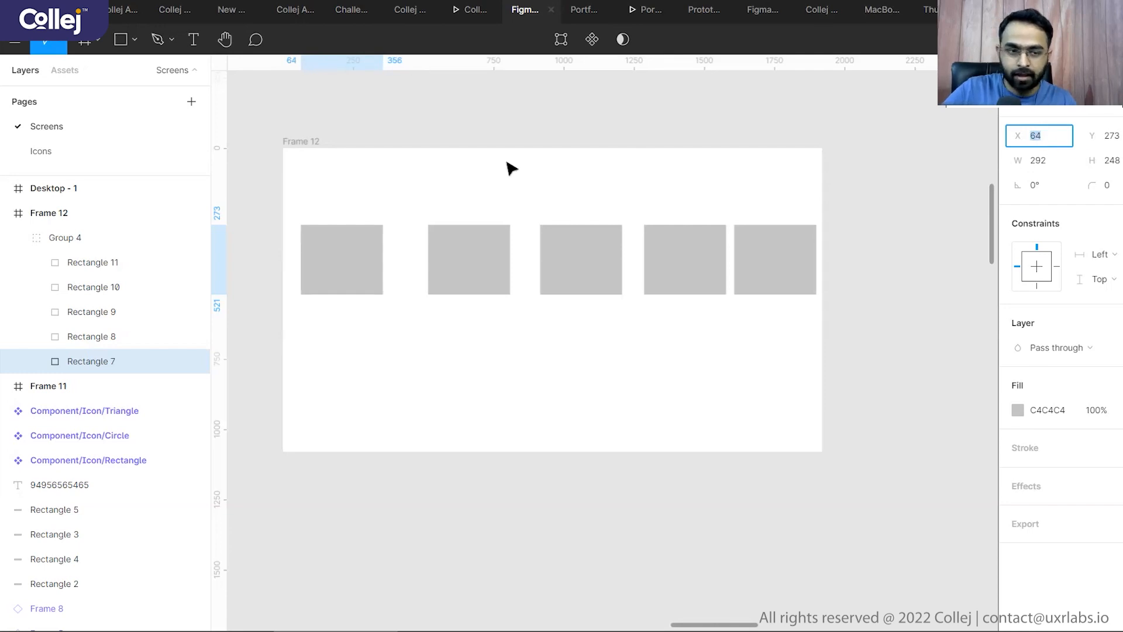
- Reposition the leftmost gray rectangle inside the group to about X 72, Y 204
left_click(388, 222)
left_click(374, 255, "ctrl")
left_click_drag(374, 260, 351, 245)
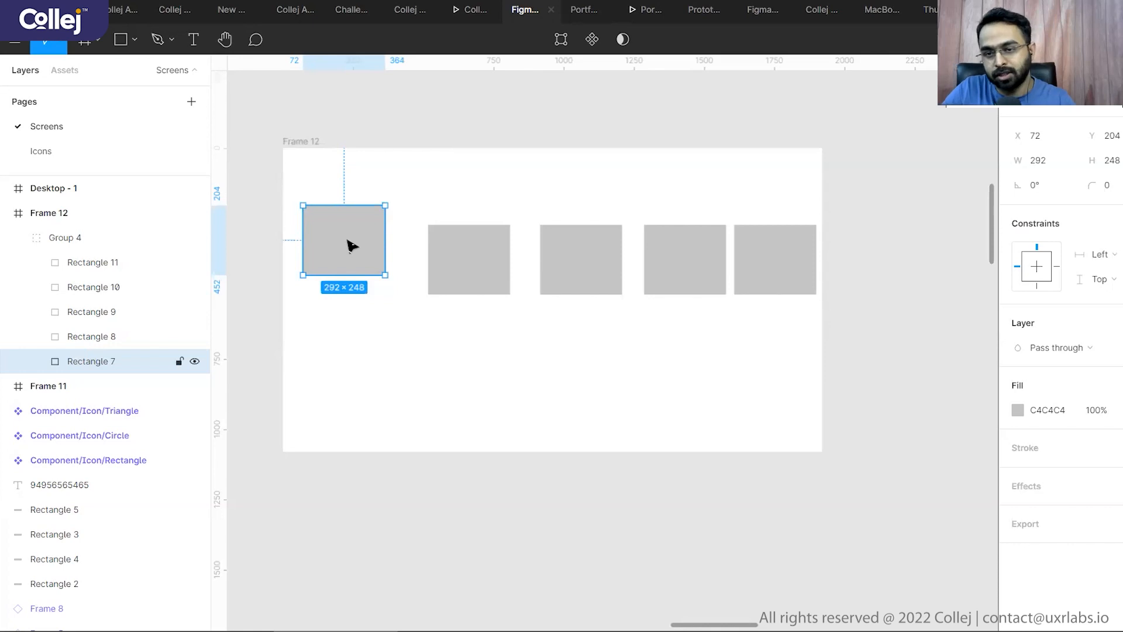
- Inspect the width of the leftmost gray rectangle and try out different corner radius values on it
left_click(1047, 162)
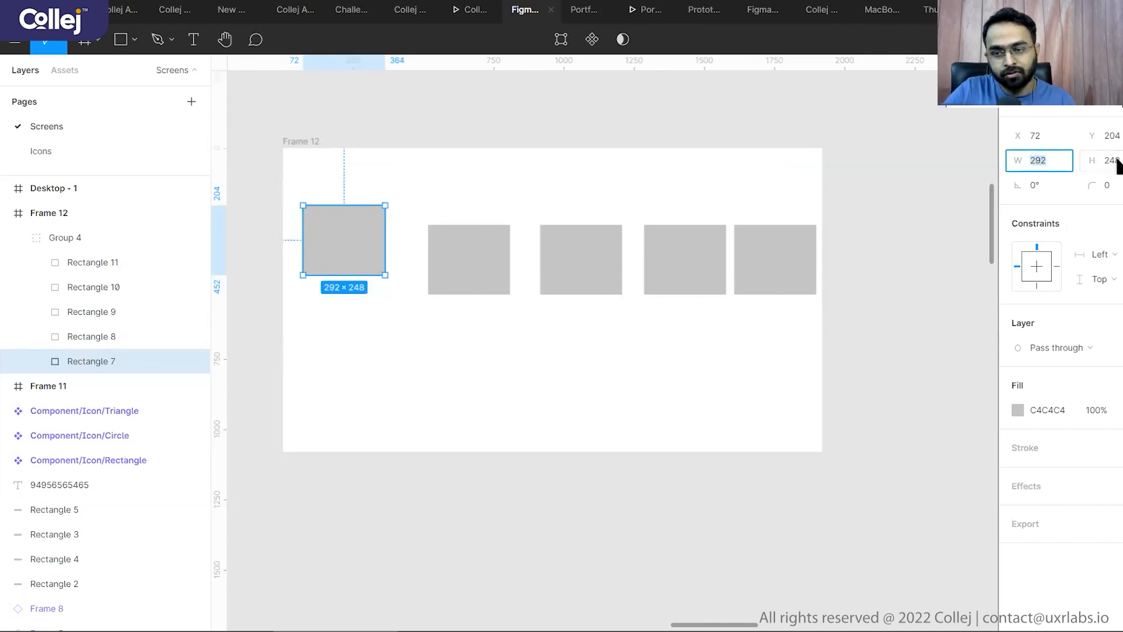
left_click(897, 240)
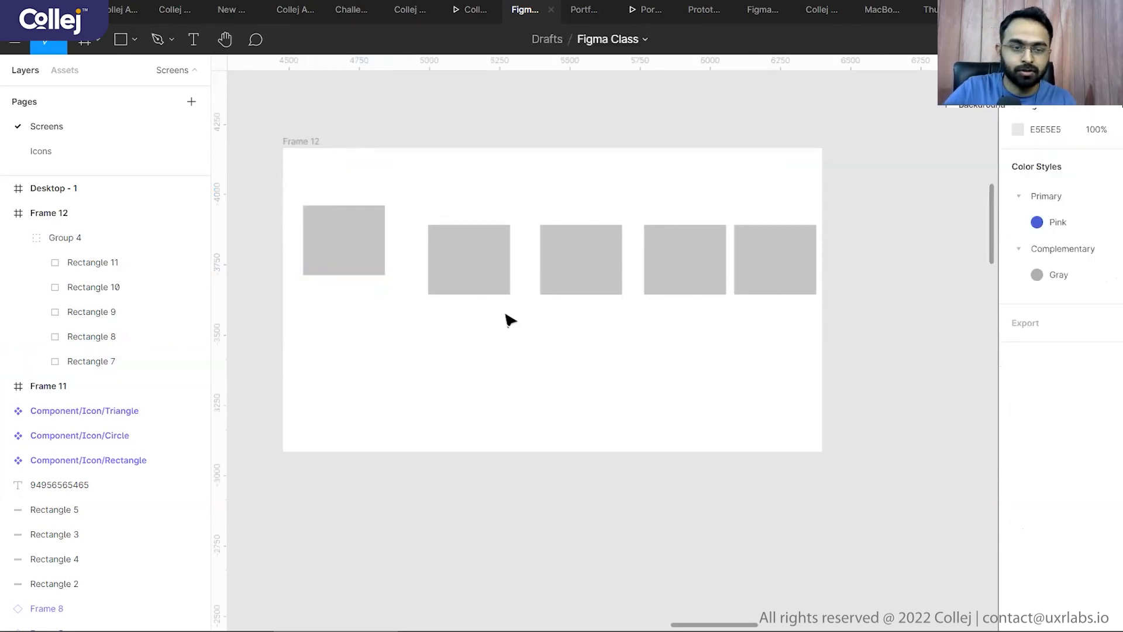
left_click(359, 255)
left_click_drag(1092, 185, 760, 314)
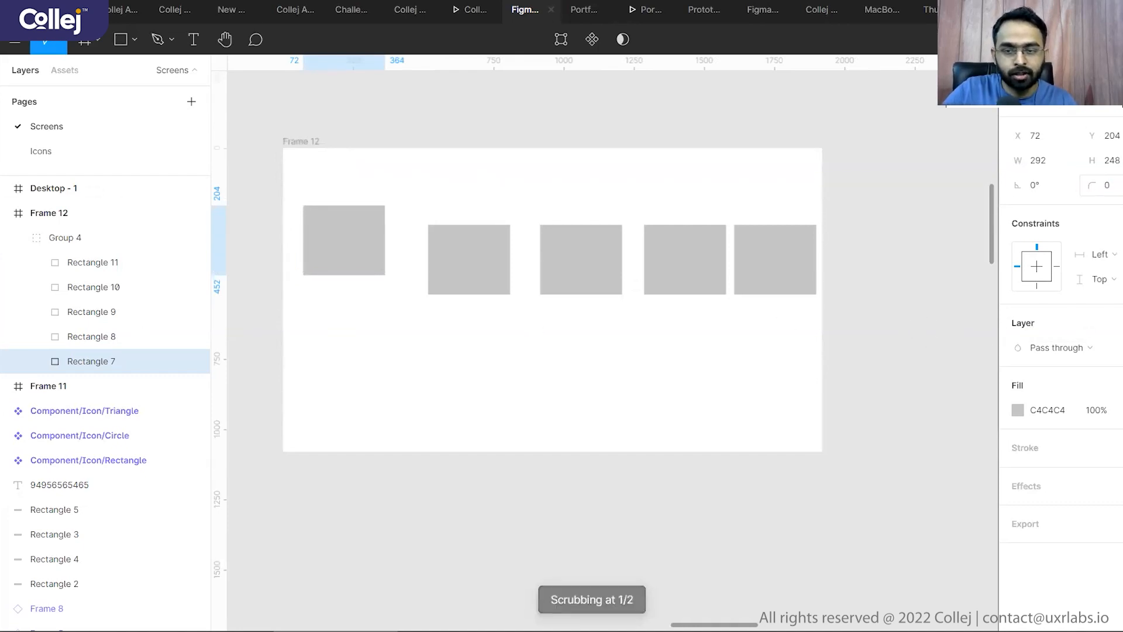
left_click(942, 246)
- Try reducing the opacity of the leftmost gray rectangle and undo the change
left_click(316, 238)
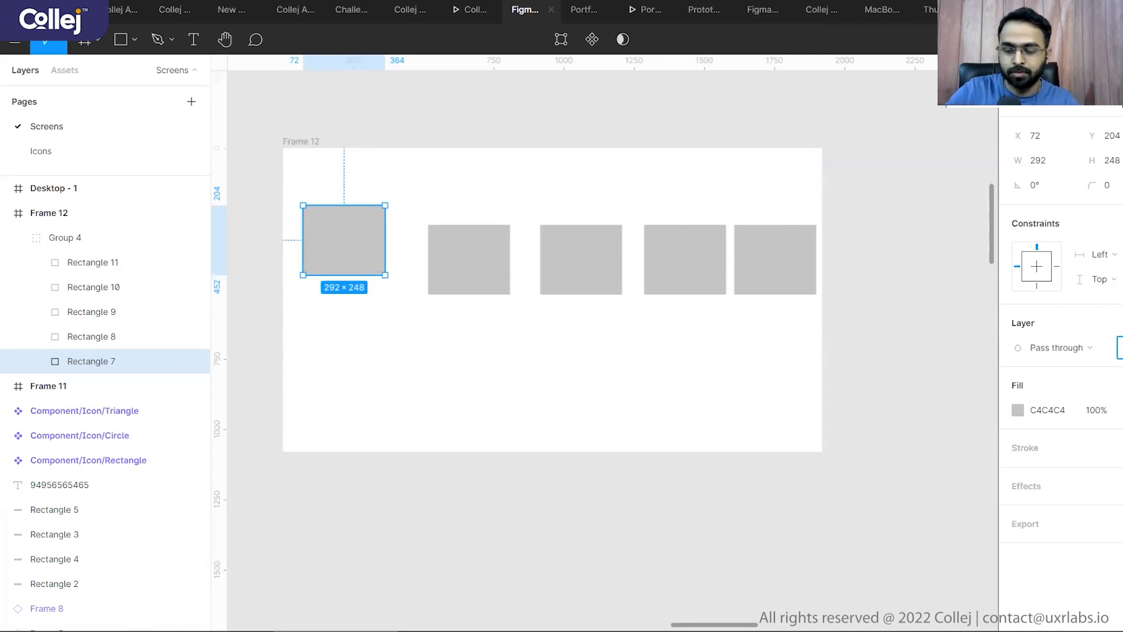
key("Return")
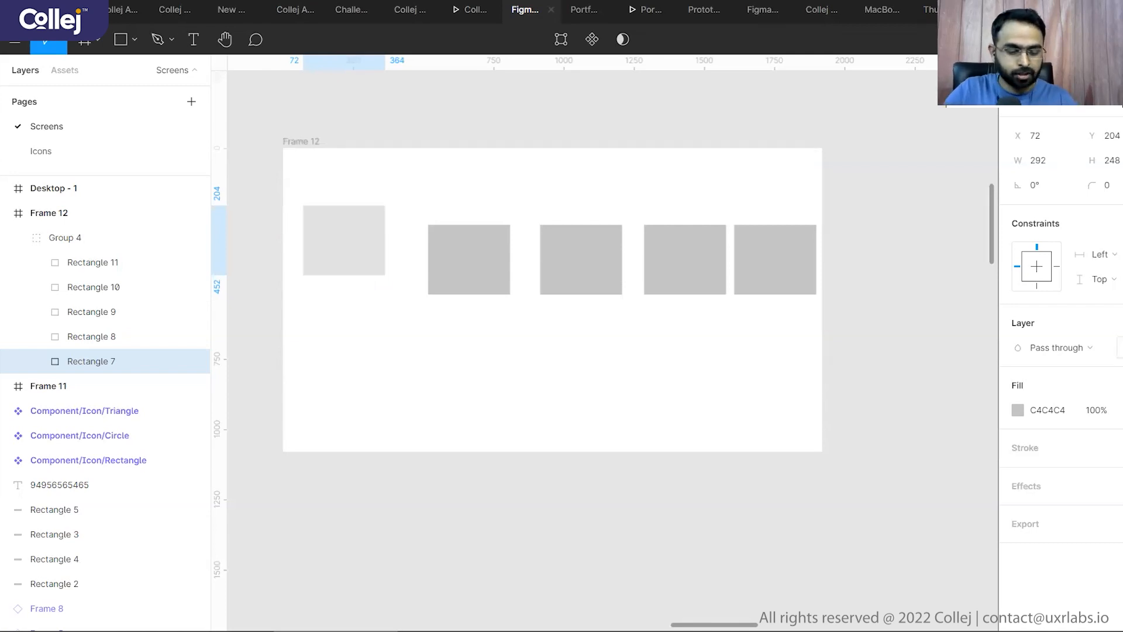
key("ctrl+z")
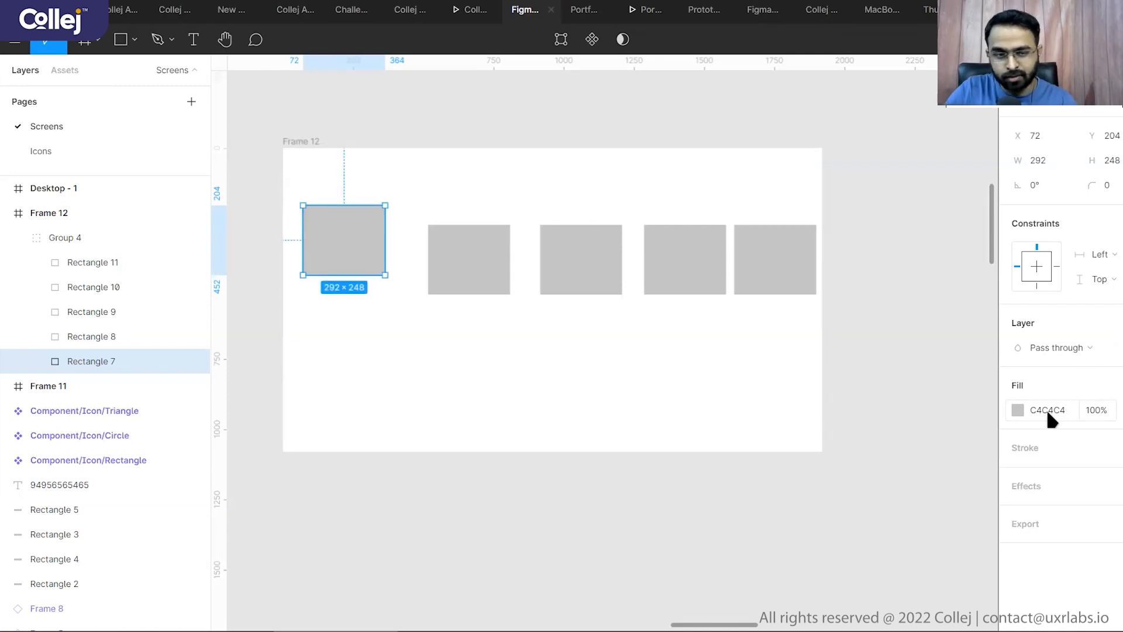
- Move the leftmost gray rectangle back in line at Y 273 and add a stroke and an effect to it
left_click_drag(328, 240, 338, 262)
left_click(1107, 448)
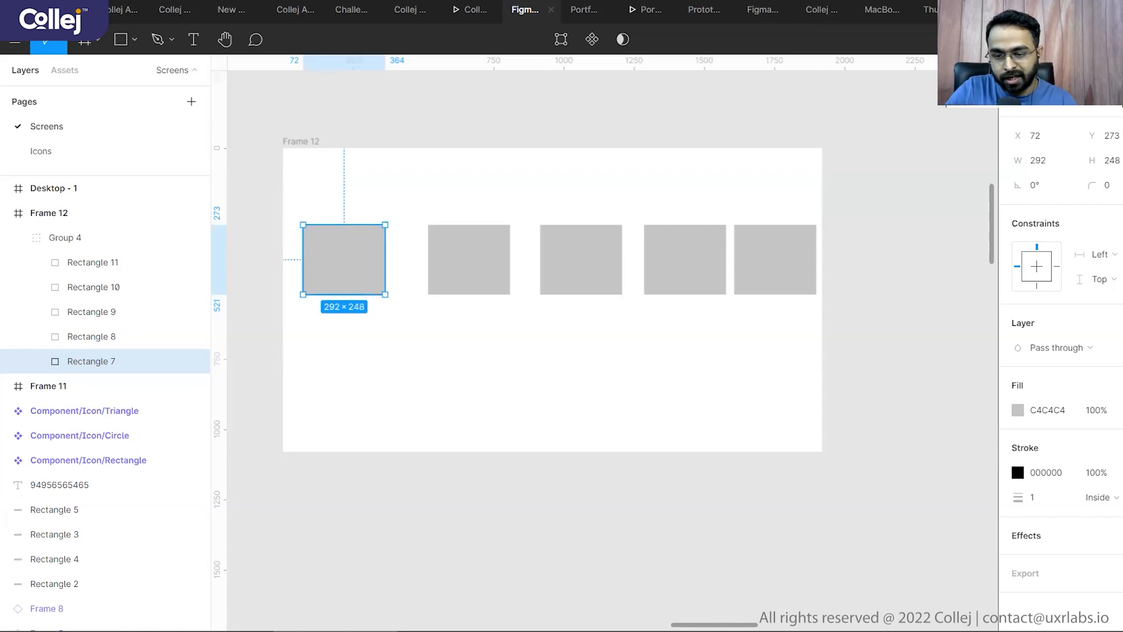
left_click(1108, 536)
scroll(1071, 498, "down", 1)
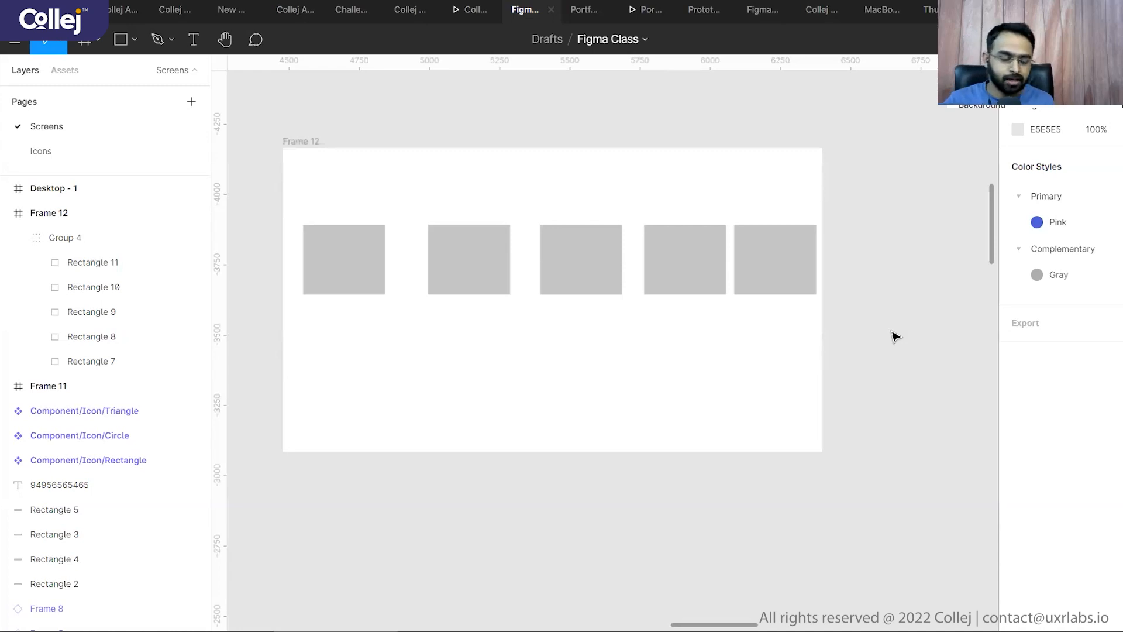
- Draw a gray rectangle about 557 × 148 on the empty canvas above the Component/Button/Primary/Normal button
scroll(862, 252, "down", 2)
left_click(482, 276)
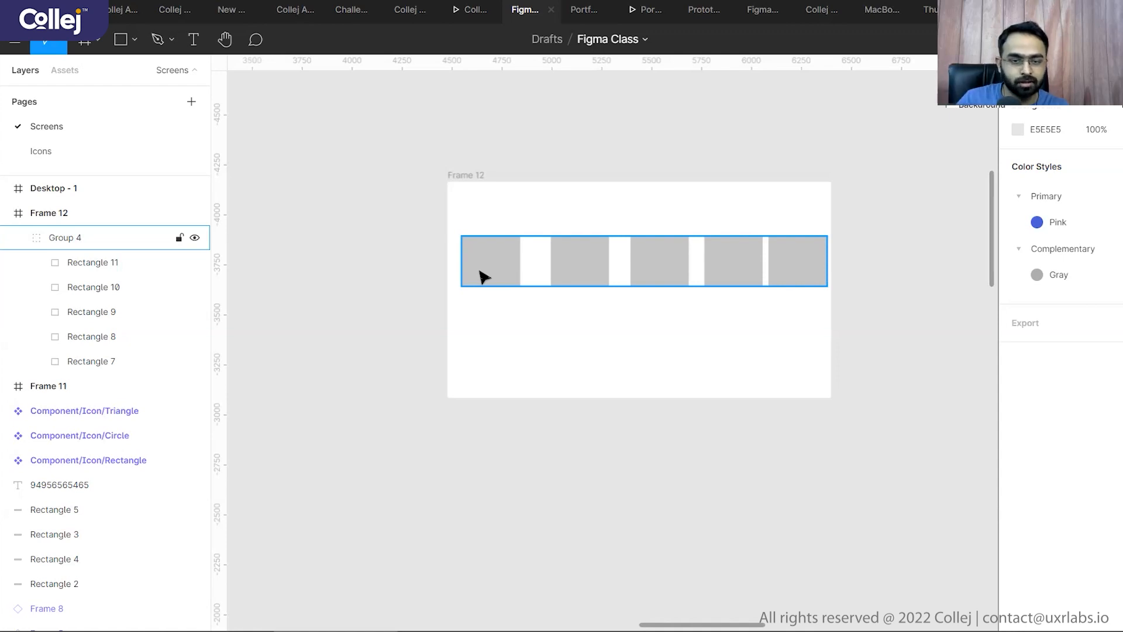
key("shift+1")
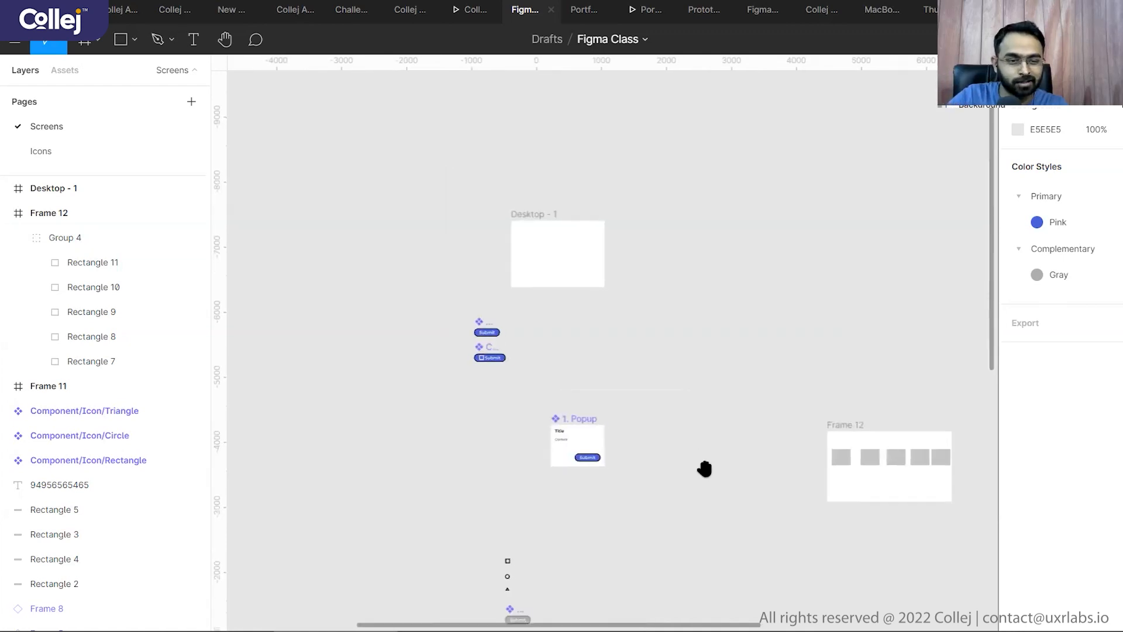
scroll(502, 357, "up", 10)
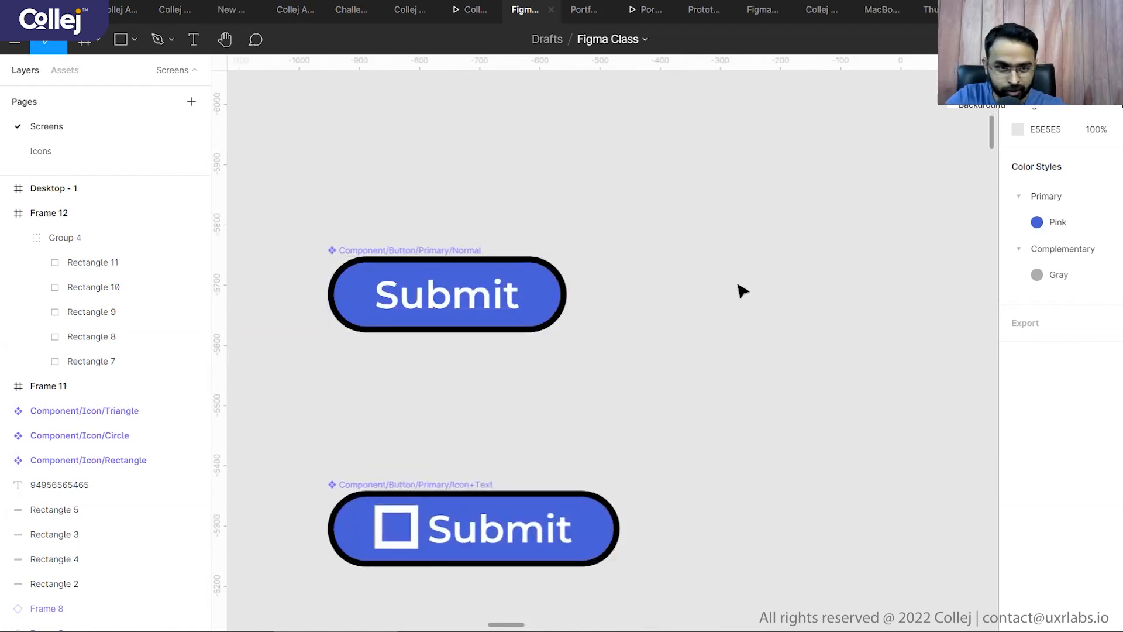
scroll(597, 384, "up", 5)
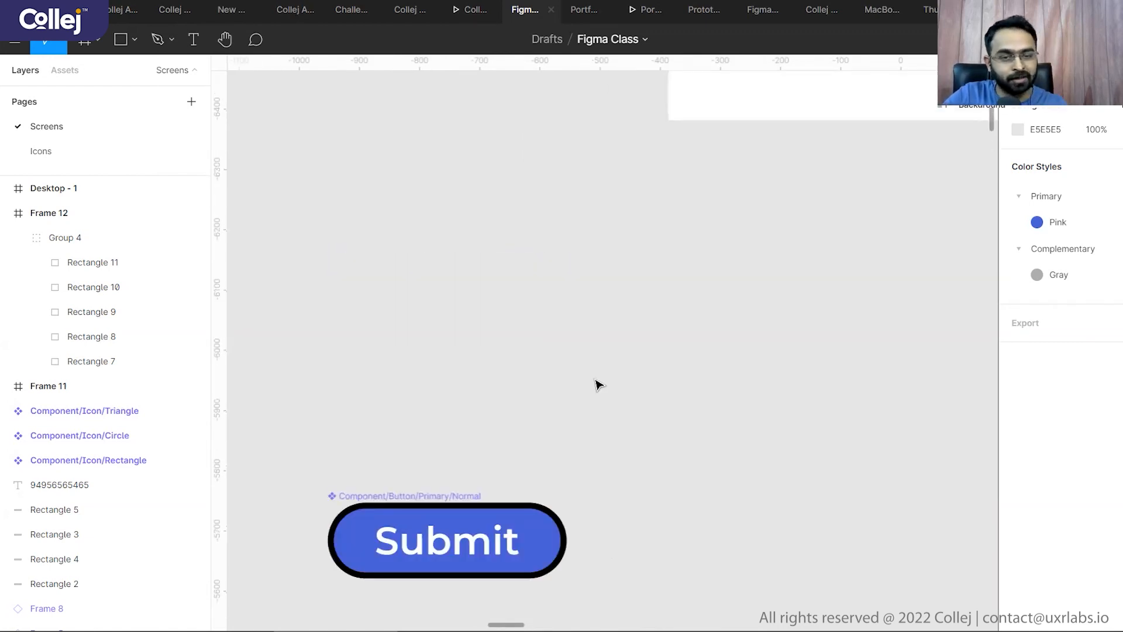
left_click(121, 39)
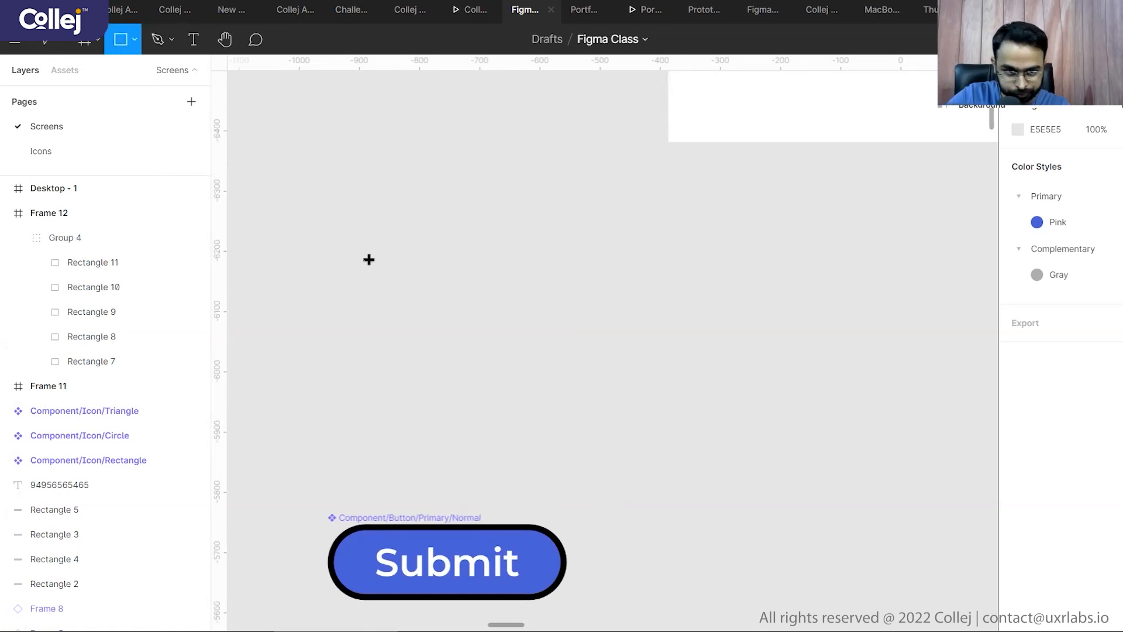
left_click_drag(368, 259, 703, 348)
left_click(196, 41)
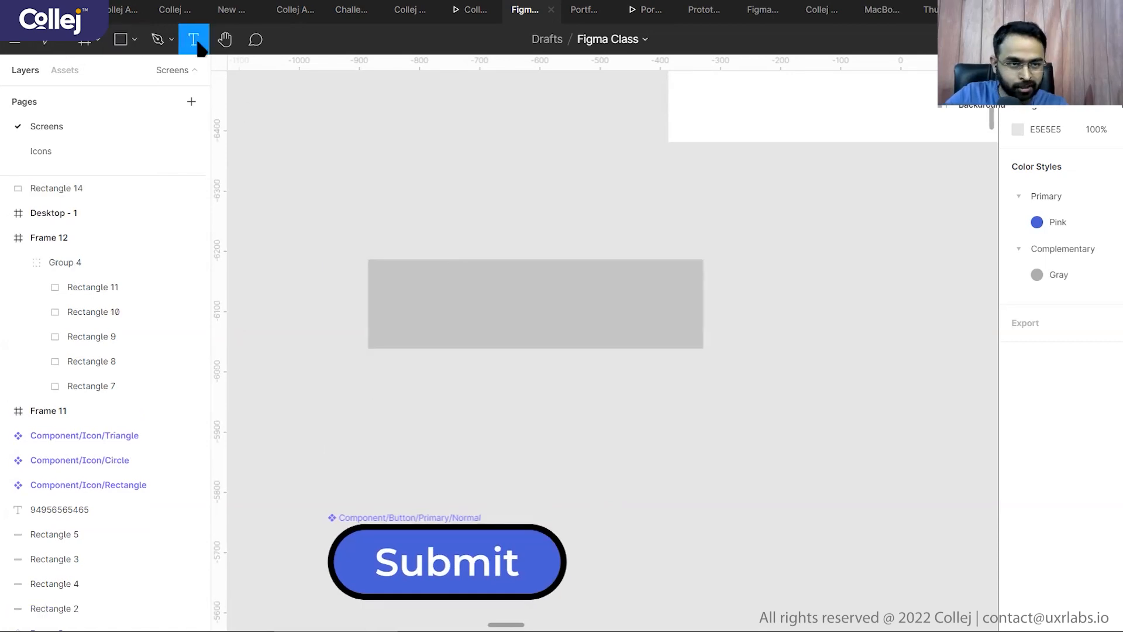
key("Escape")
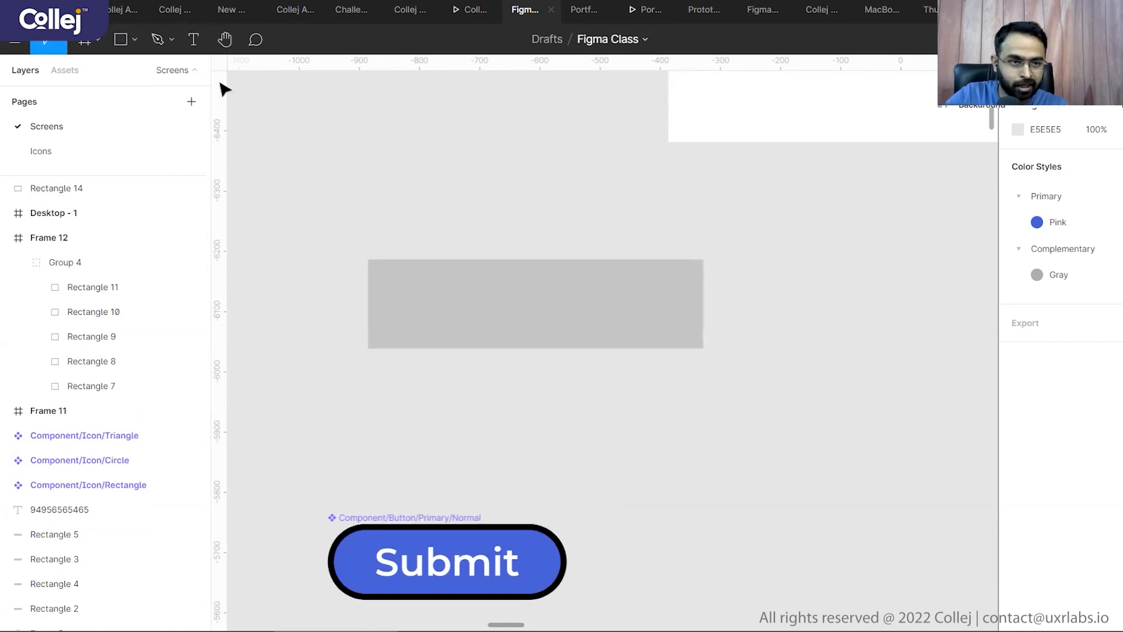
key("ctrl+z")
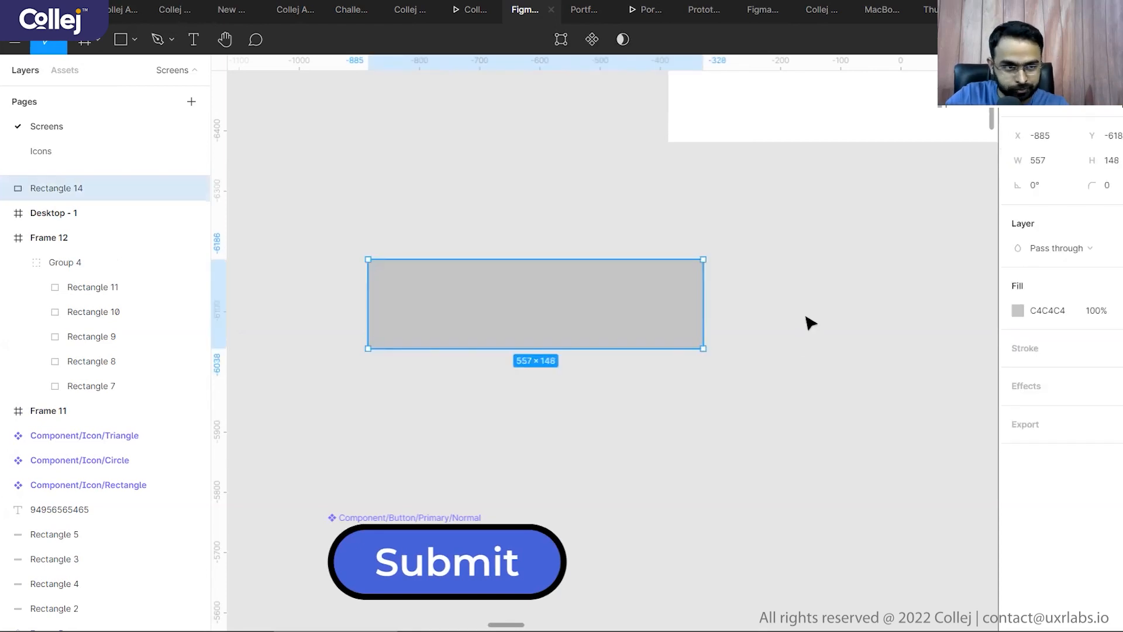
left_click(807, 321)
- Add the text "Submit" on the new gray rectangle and move it to the rectangle's vertical middle
left_click(193, 39)
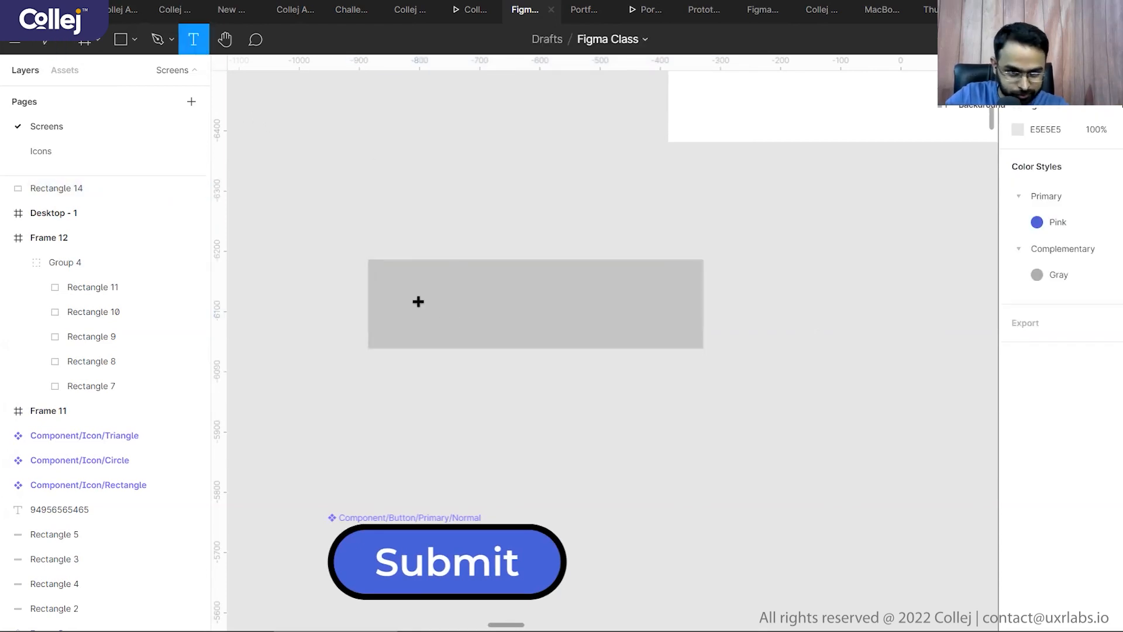
left_click(419, 301)
type("S")
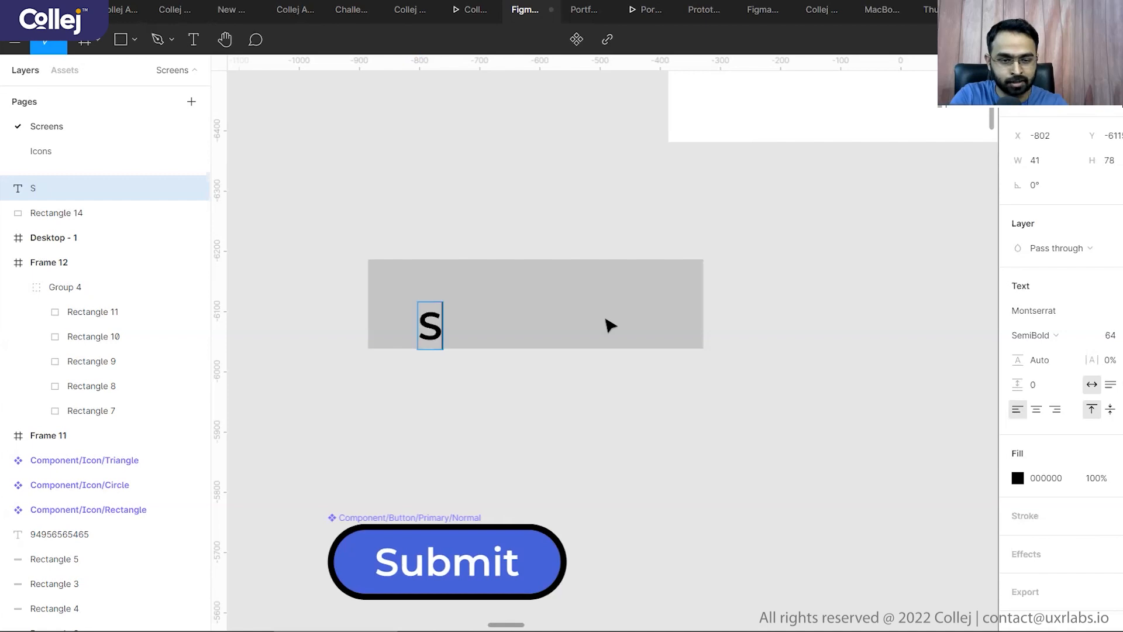
type("ubmit")
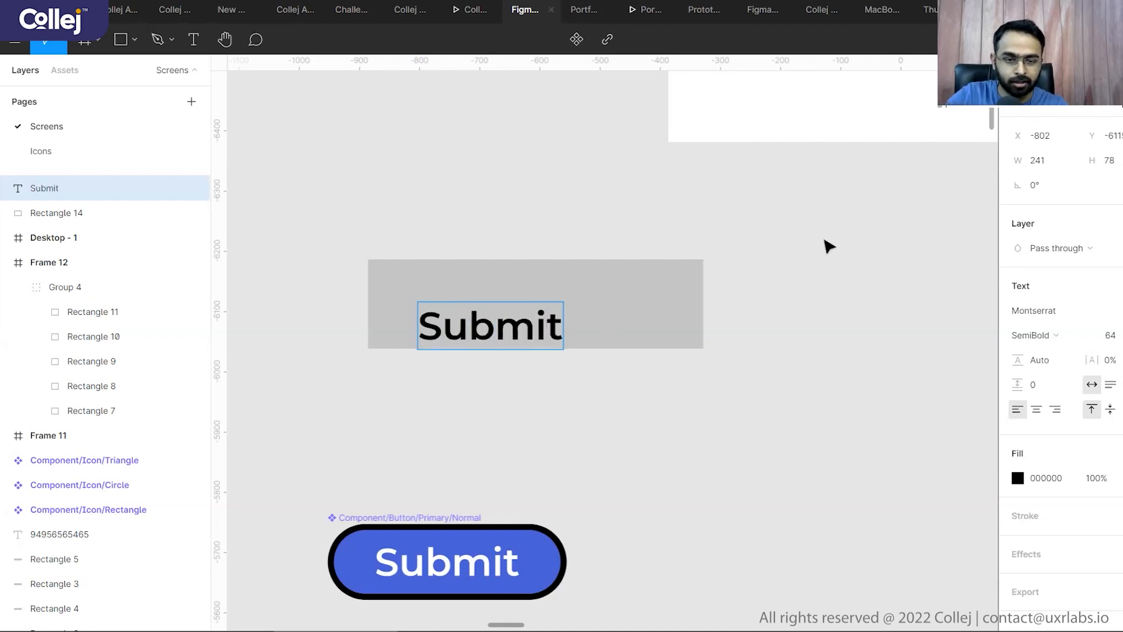
key("Escape")
mouse_move(501, 326)
left_mouse_down()
mouse_move(544, 319)
mouse_move(503, 313)
left_mouse_up()
left_click(702, 307)
left_click_drag(703, 304, 572, 307)
left_click(664, 321)
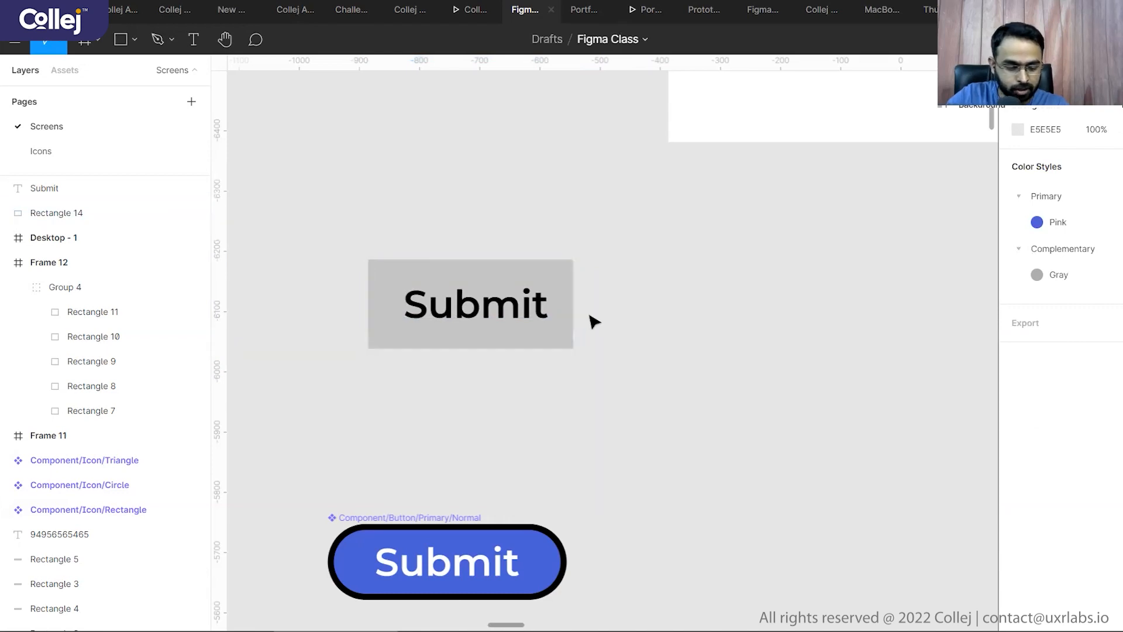
key("ctrl+z")
key("ctrl+z")
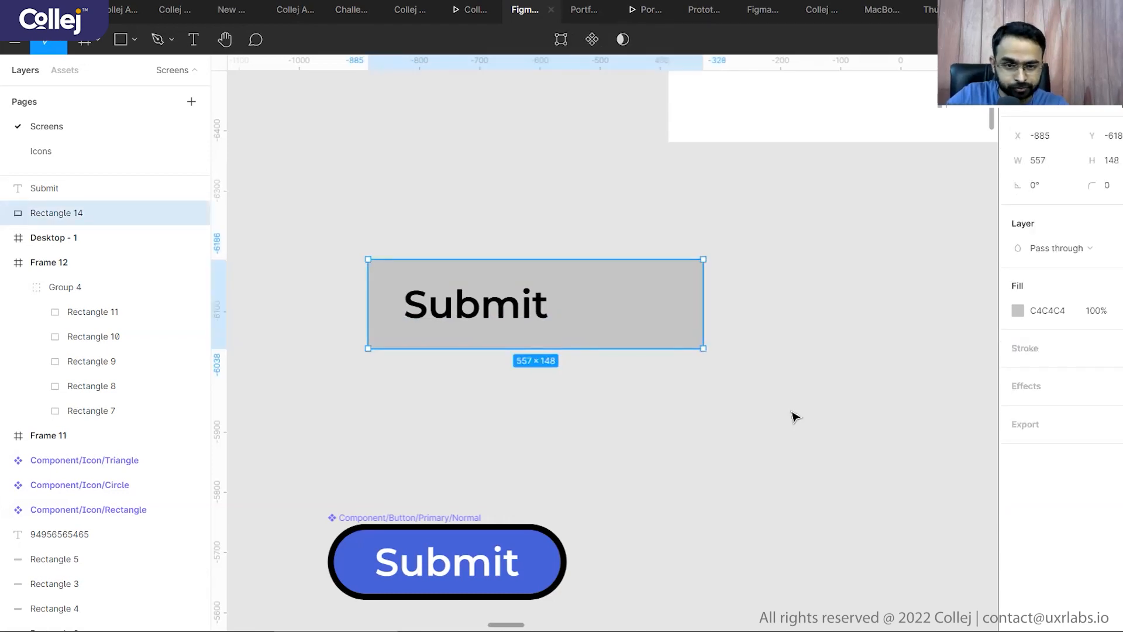
- Narrow the gray rectangle to about 356 wide and apply auto layout to it together with the Submit text
left_click_drag(703, 298, 583, 312)
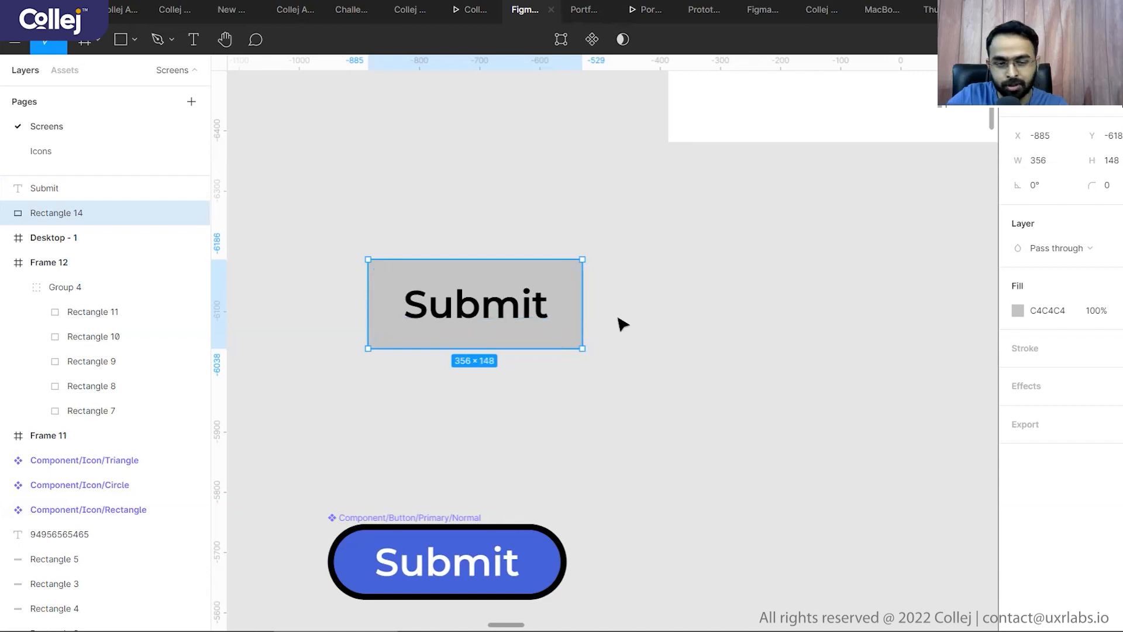
left_click(526, 309, "shift")
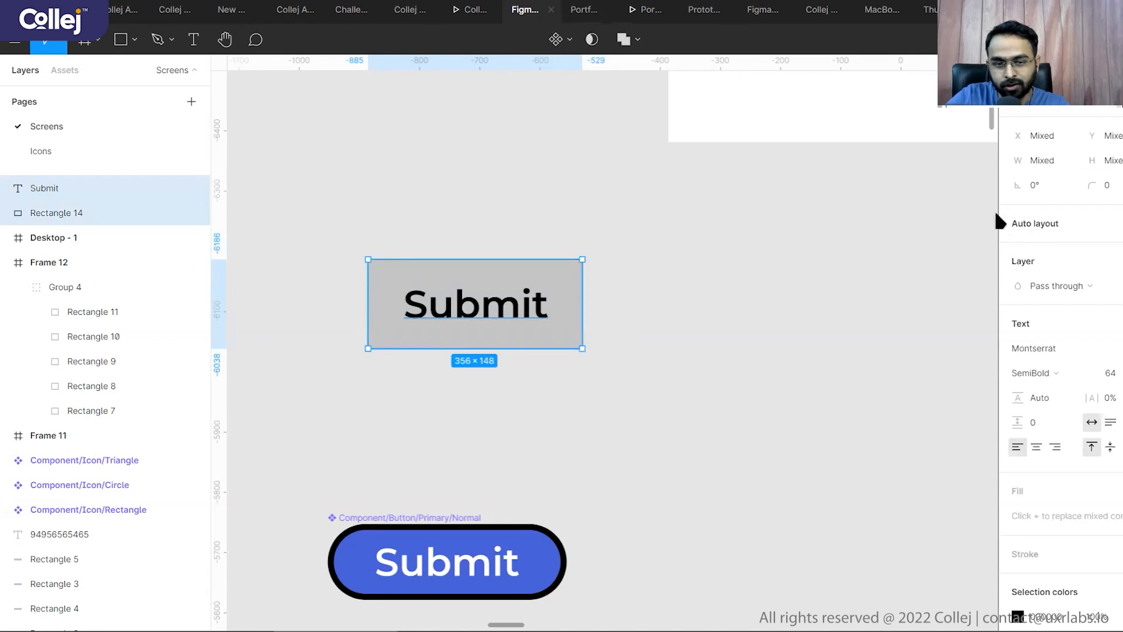
key("shift+a")
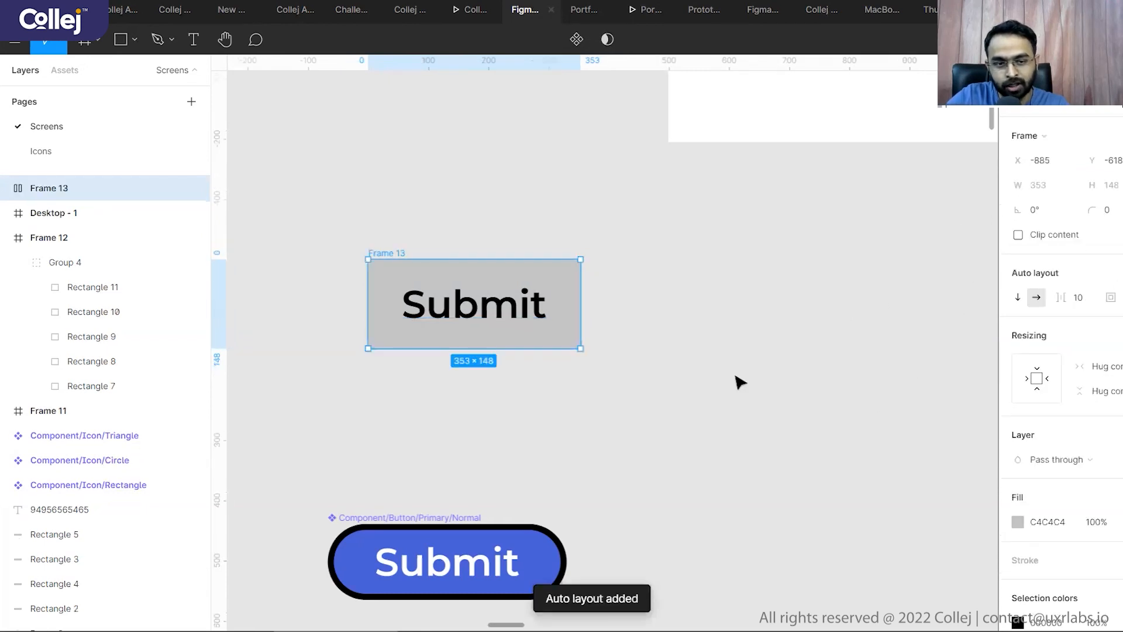
left_click(785, 373)
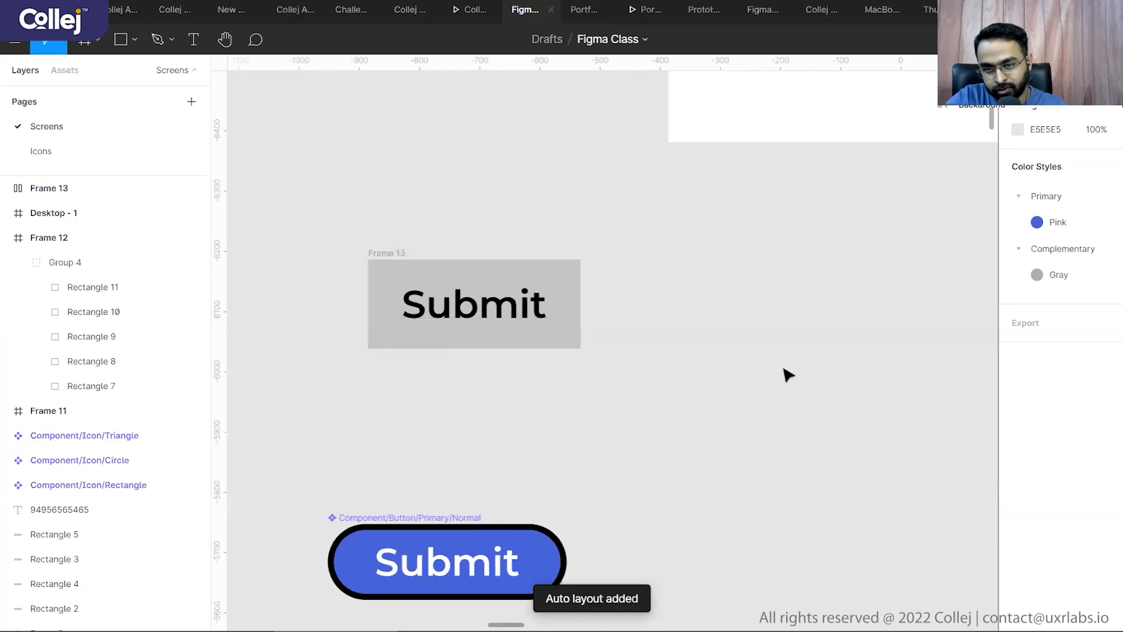
- Replace the Submit text in the new auto layout frame with "OK"
left_click(465, 305)
double_click(466, 306)
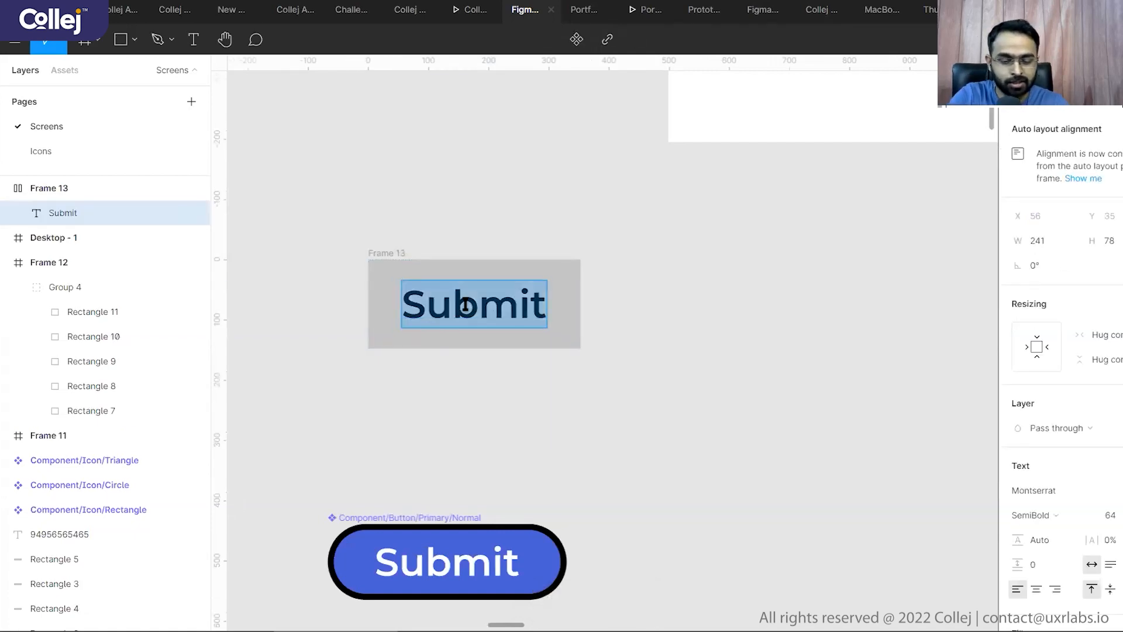
type("OK")
key("Escape")
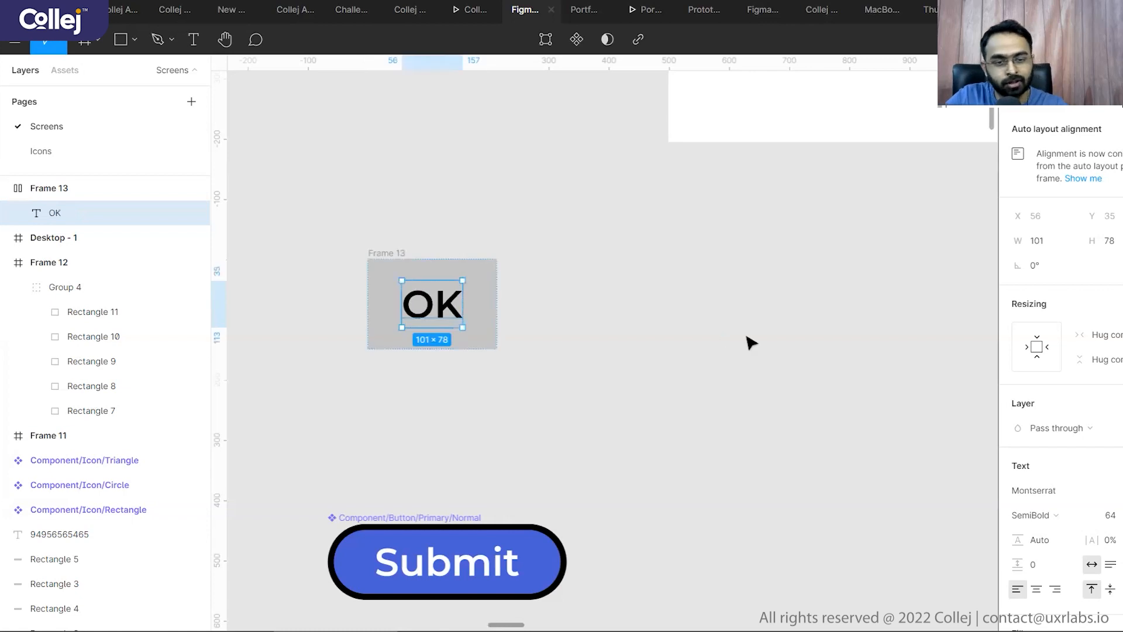
left_click(752, 342)
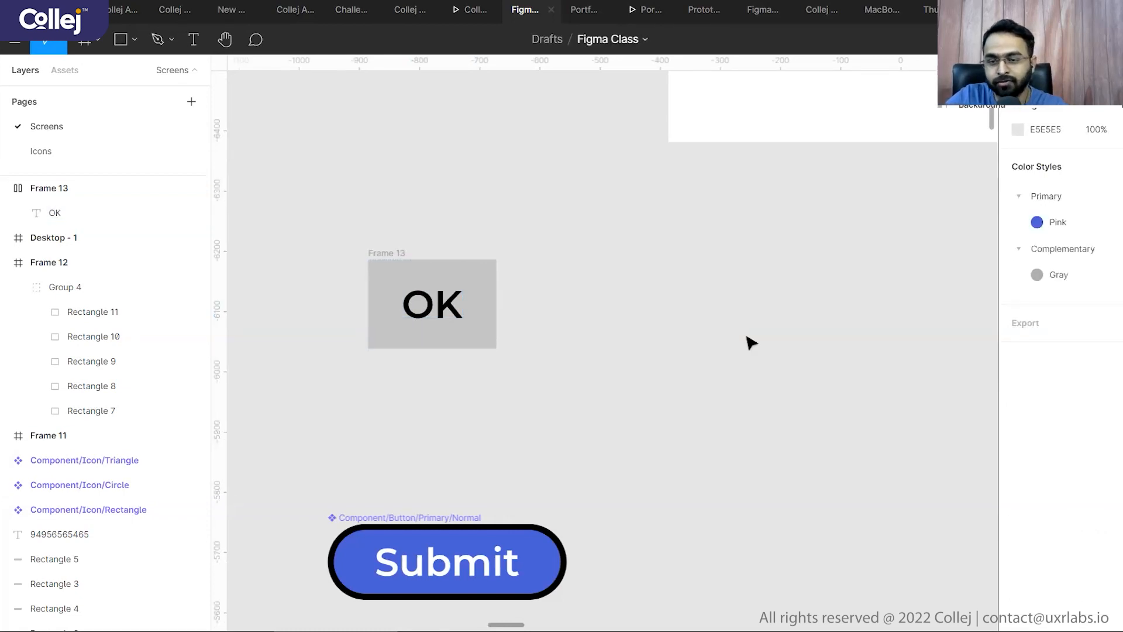
- Examine the OK button frame's auto layout padding and the distances from its text to the frame edges
left_click(465, 264)
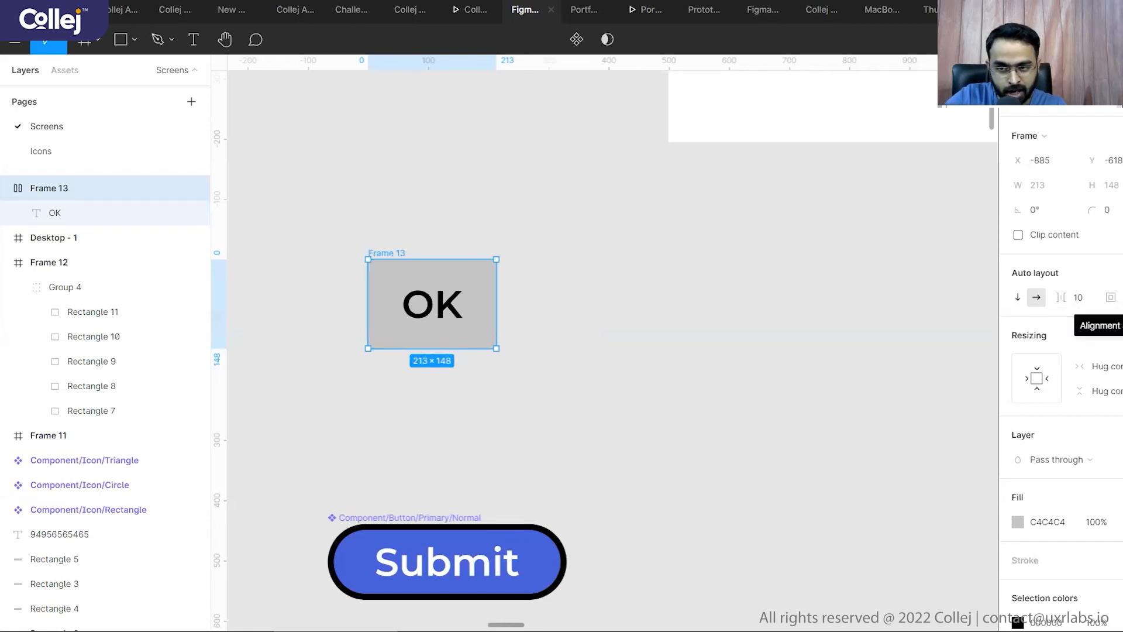
left_click(1111, 297)
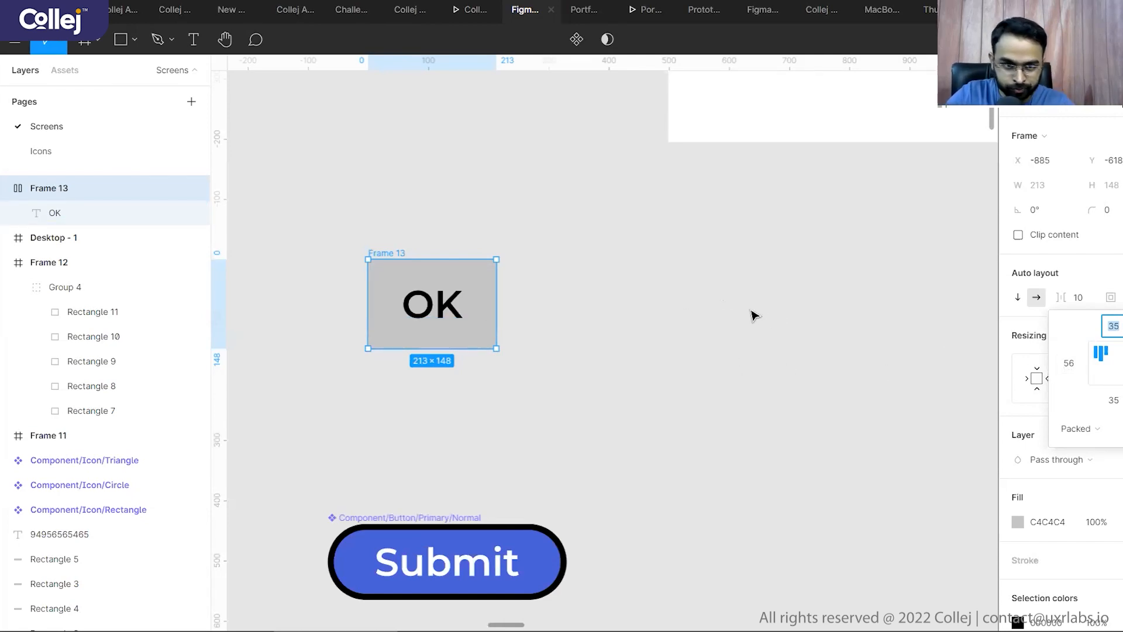
left_click(715, 310)
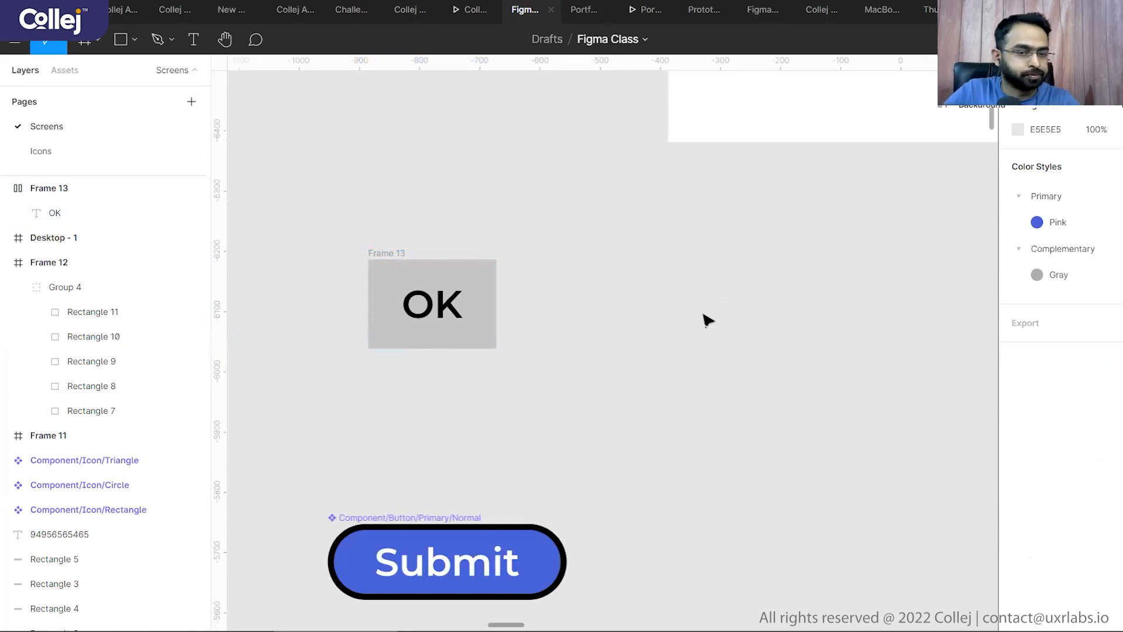
left_click(433, 308)
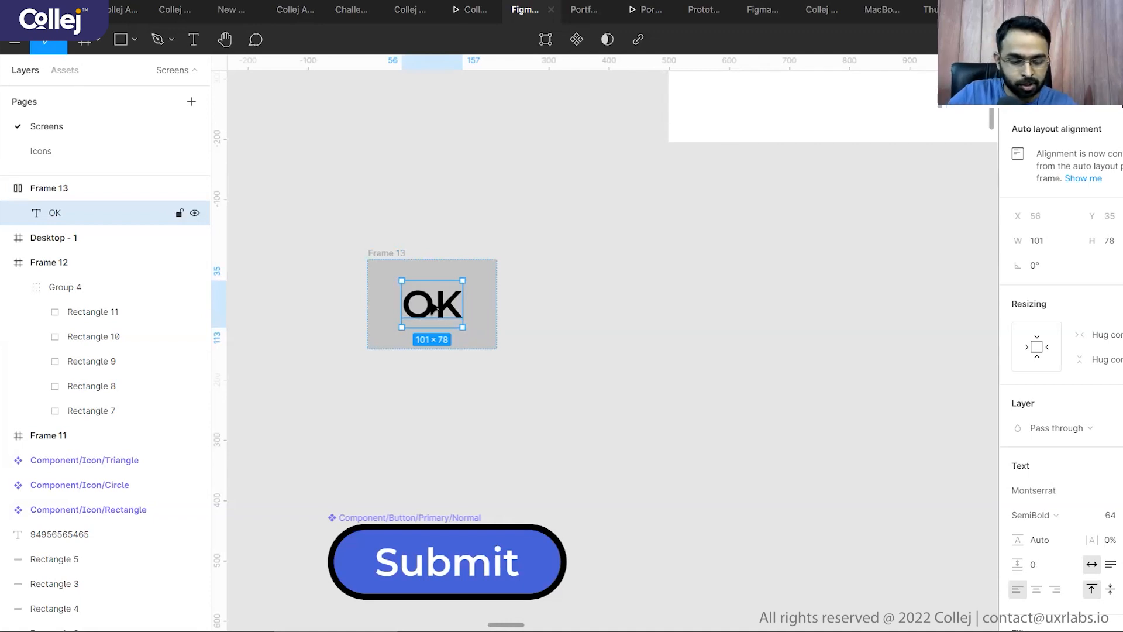
key("alt")
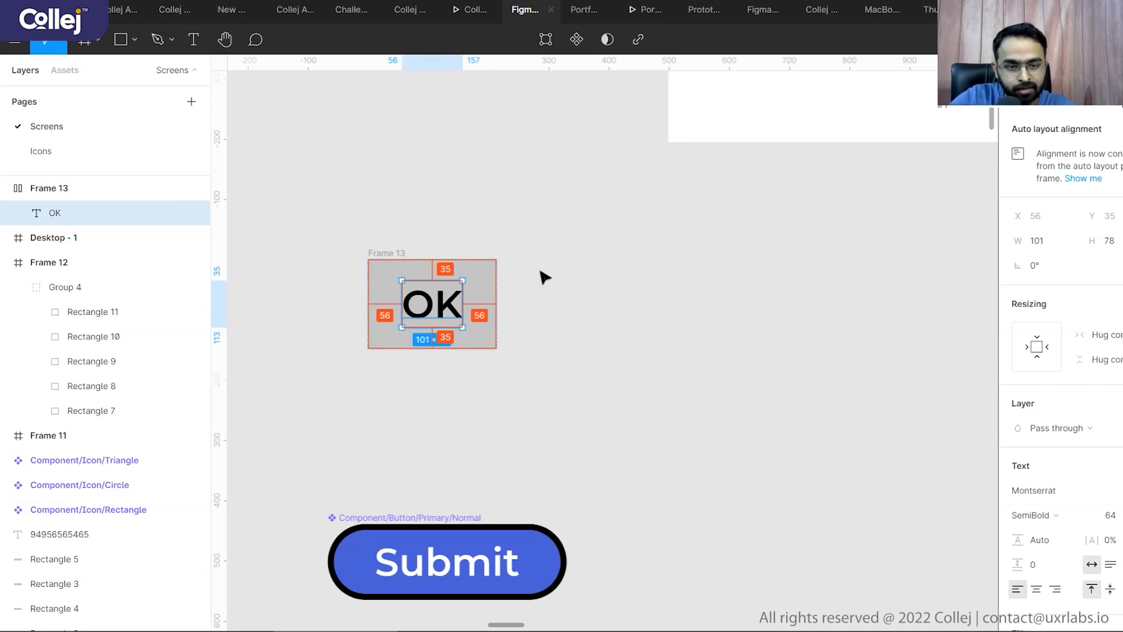
- Set the OK button frame's left and right auto layout padding to 64
left_click(374, 258)
left_click(1110, 297)
left_click(1068, 363)
type("64")
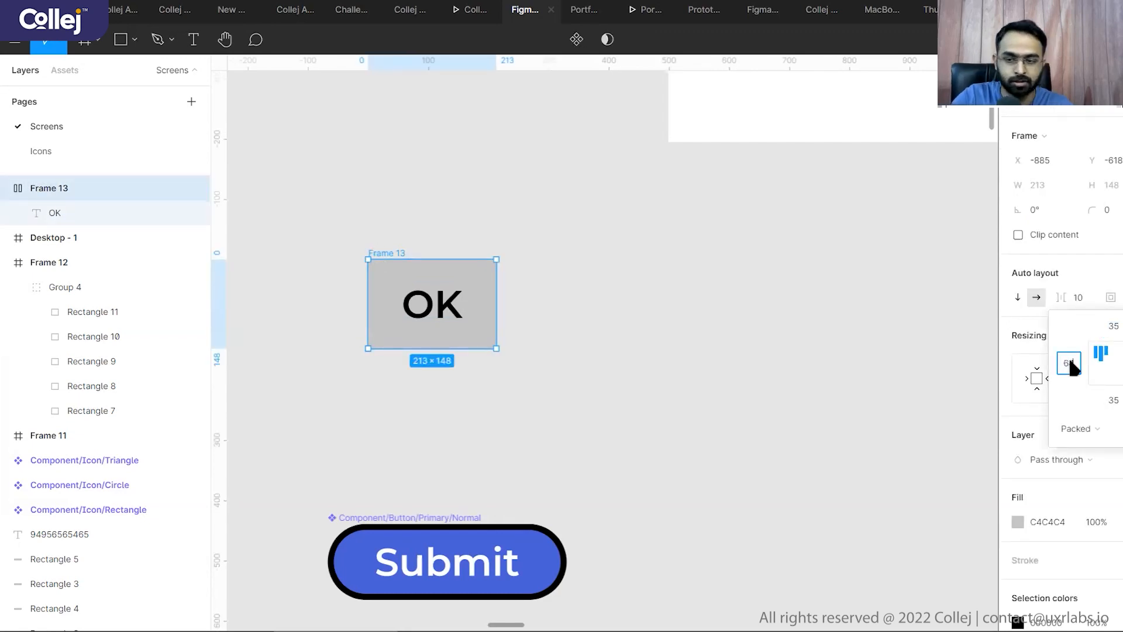
key("Tab")
key("Tab")
key("Tab")
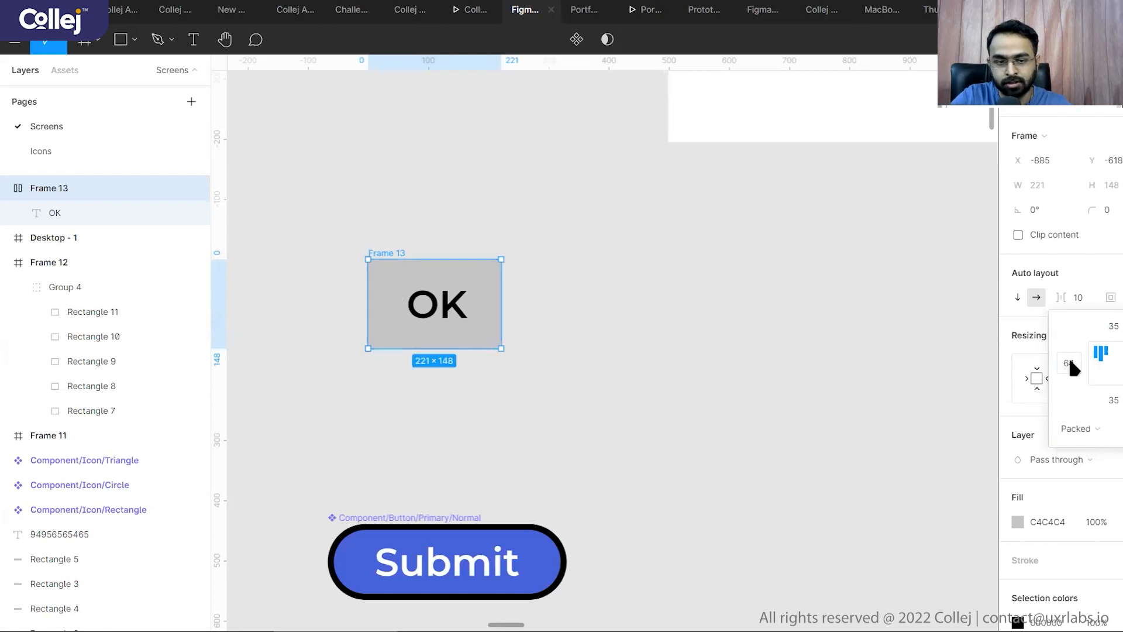
left_click(502, 384)
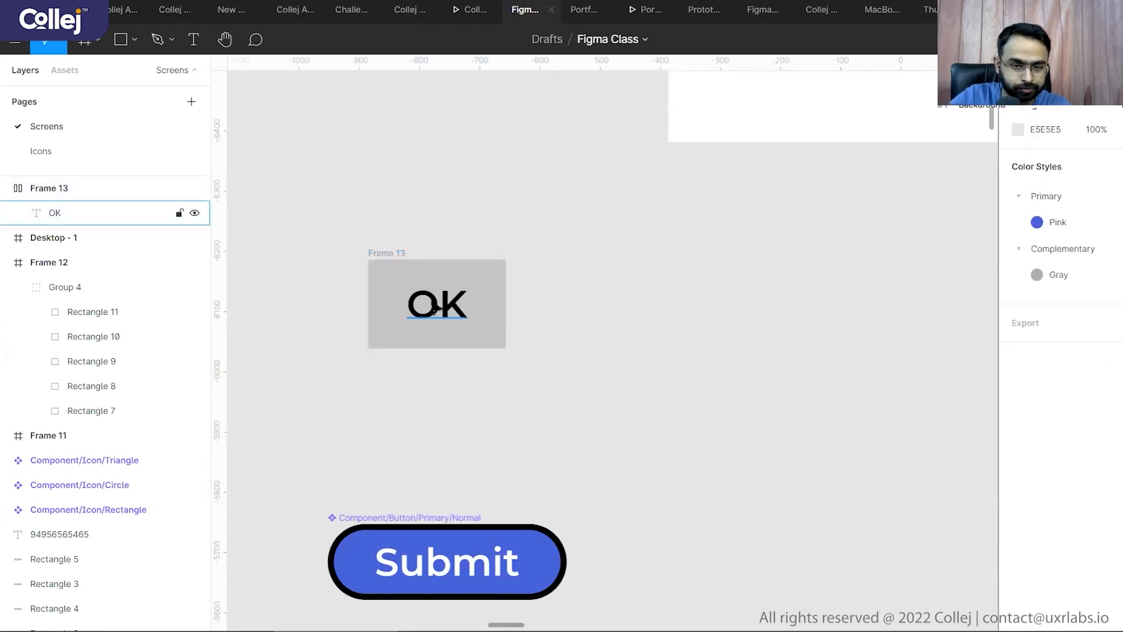
- Replace the OK text in the gray auto layout button with "Submit"
double_click(431, 302)
type("Submit")
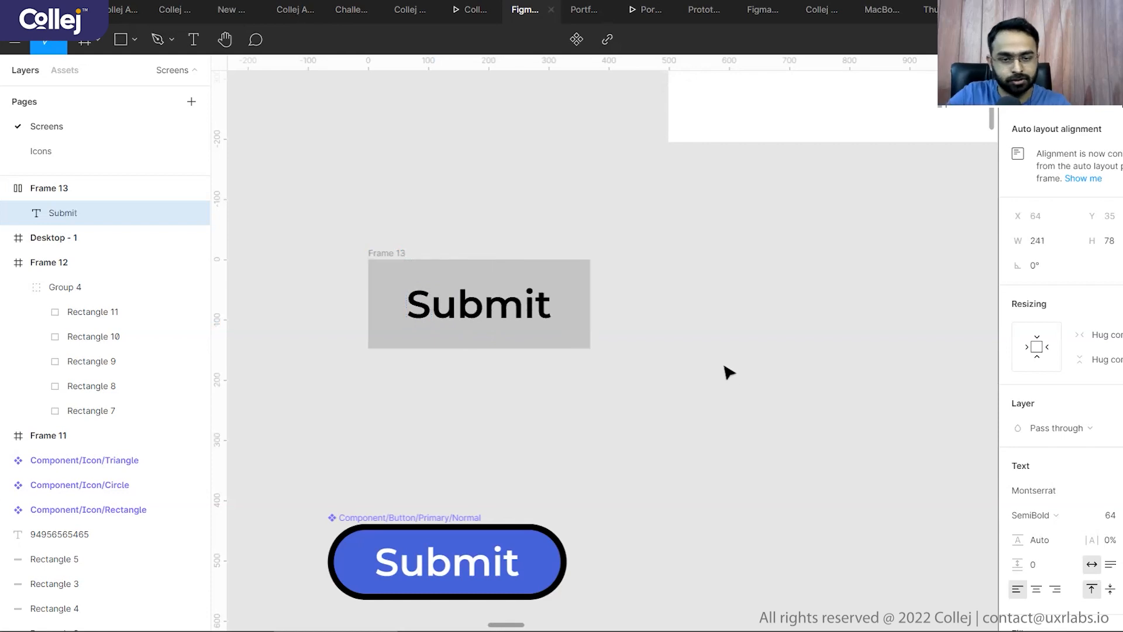
key("Escape")
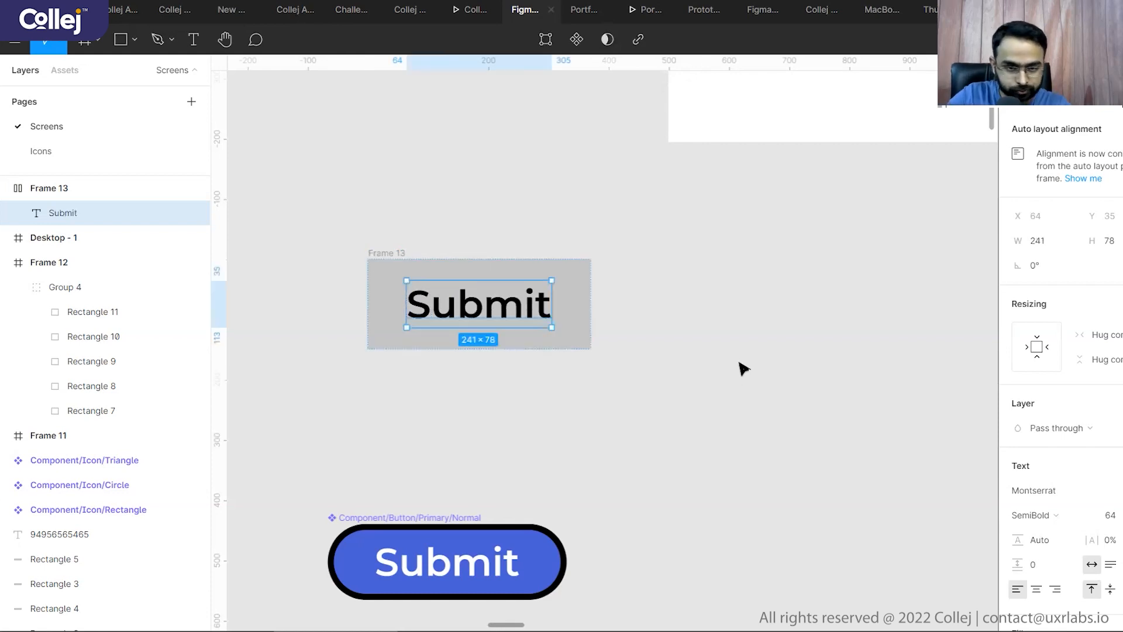
key("Escape")
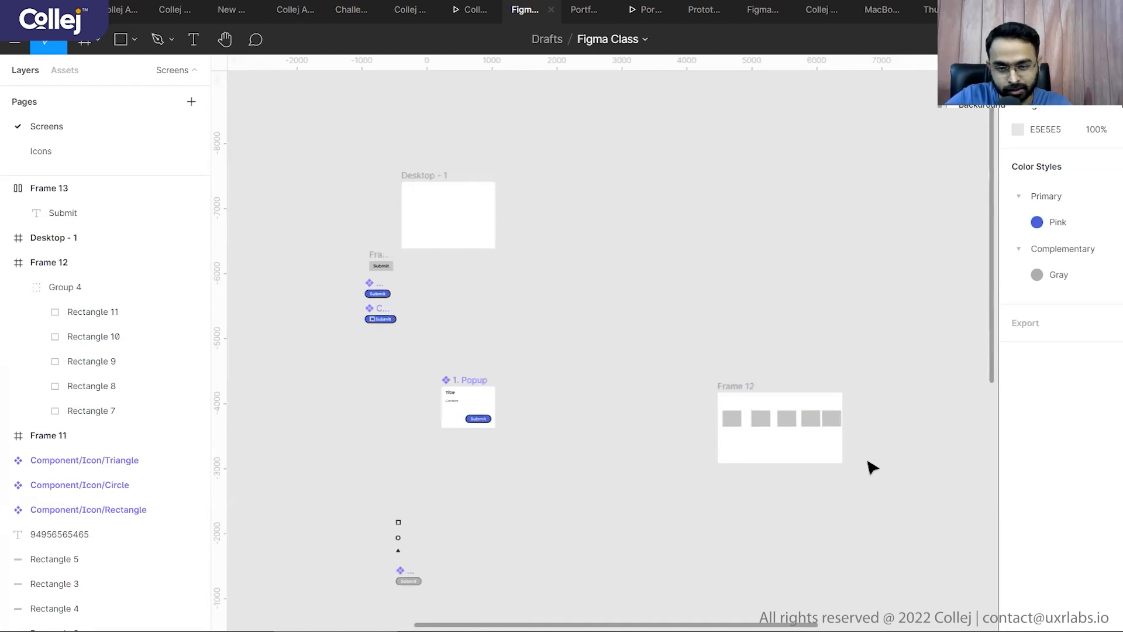
- Ungroup the five gray rectangles inside Frame 12
scroll(860, 464, "up", 10)
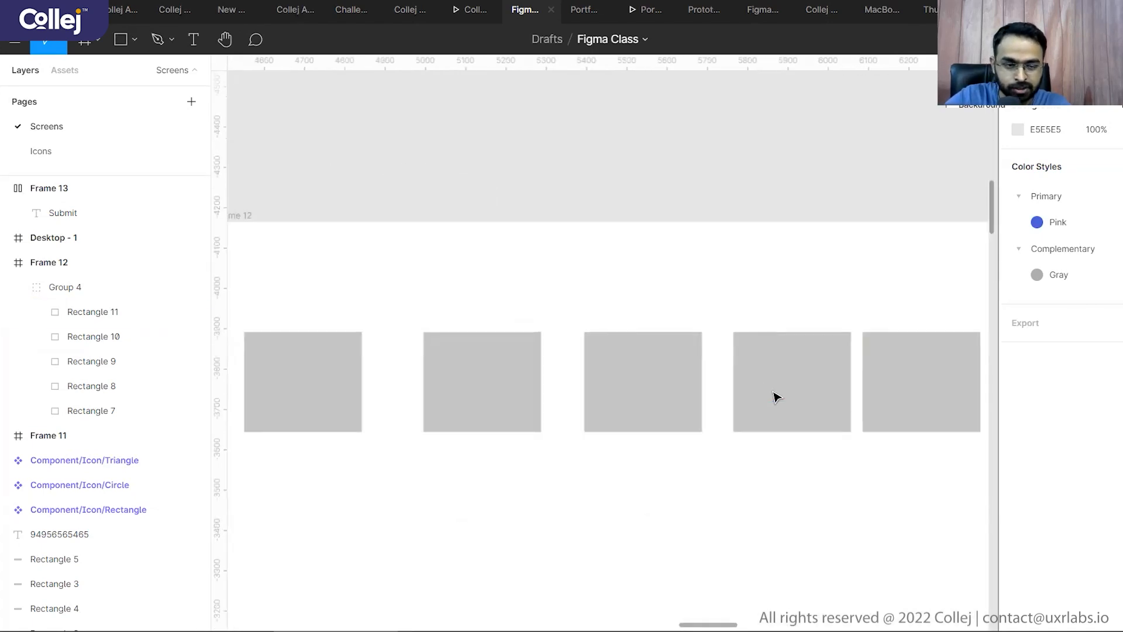
scroll(659, 341, "down", 1)
scroll(691, 330, "down", 1)
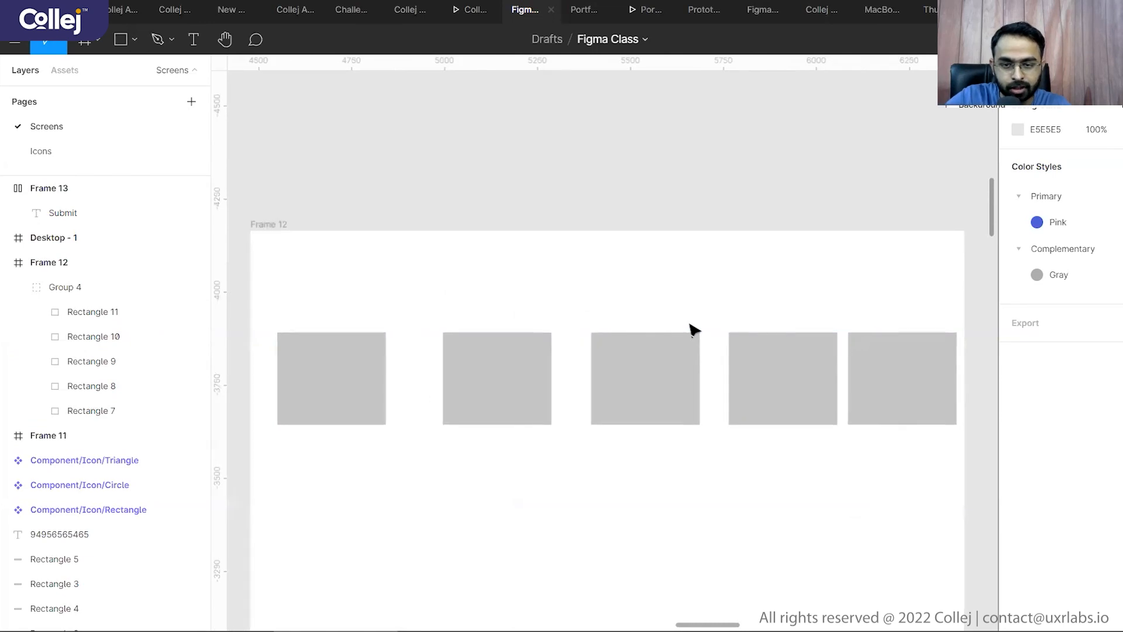
left_click(484, 381)
left_click(484, 380)
key("ctrl+shift+g")
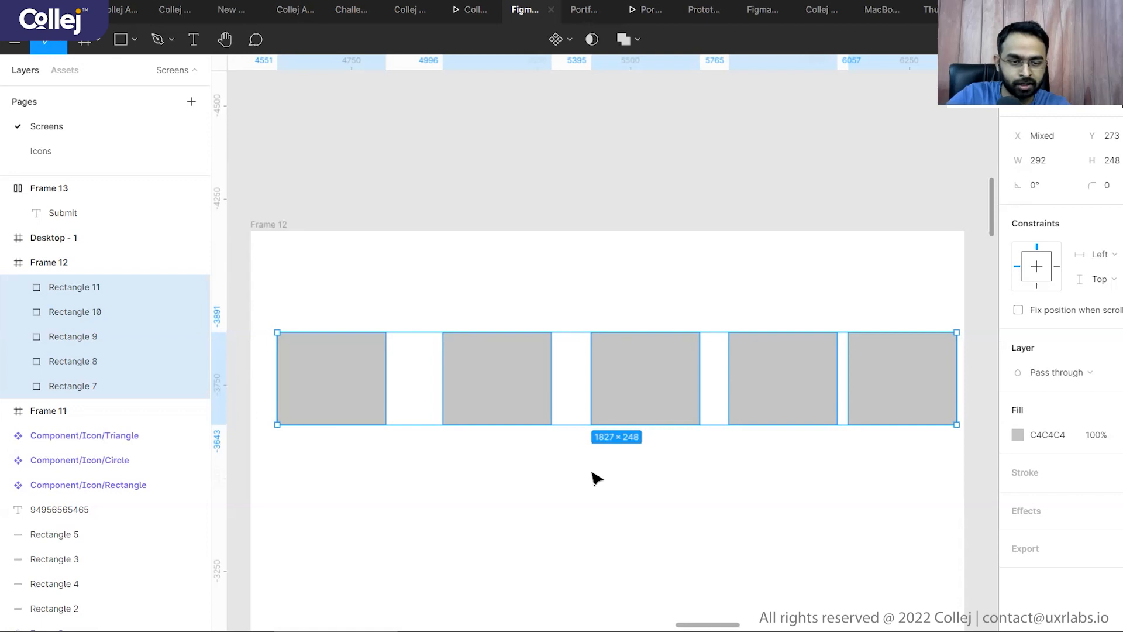
left_click(596, 479)
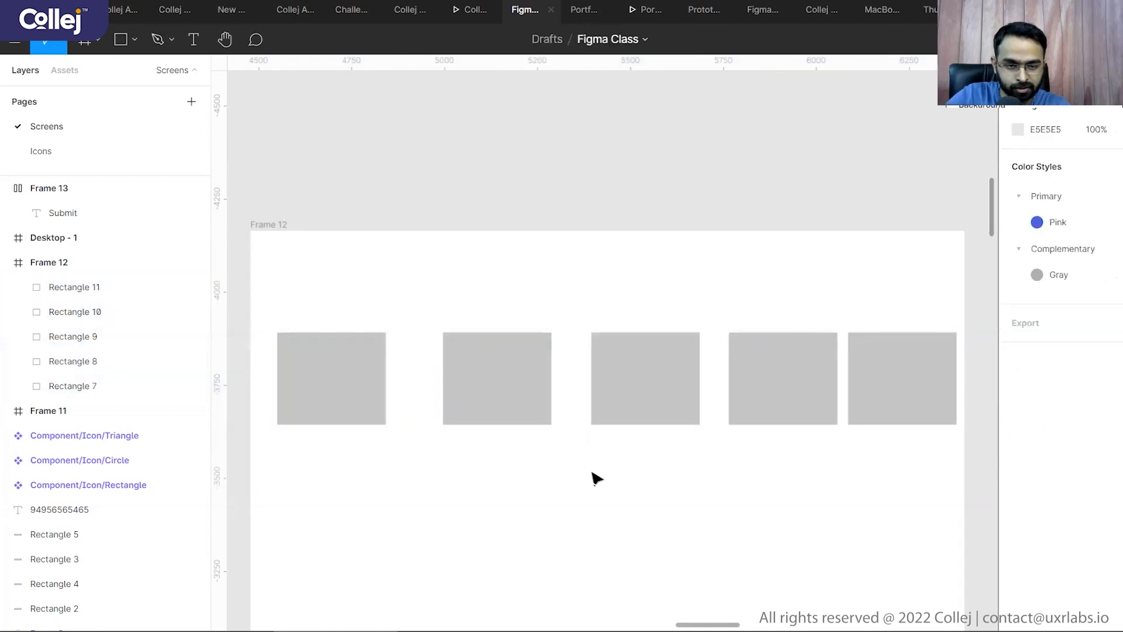
- Tidy up the five rectangles in Frame 12 into an evenly spaced row and adjust the gap between them
left_click(506, 384)
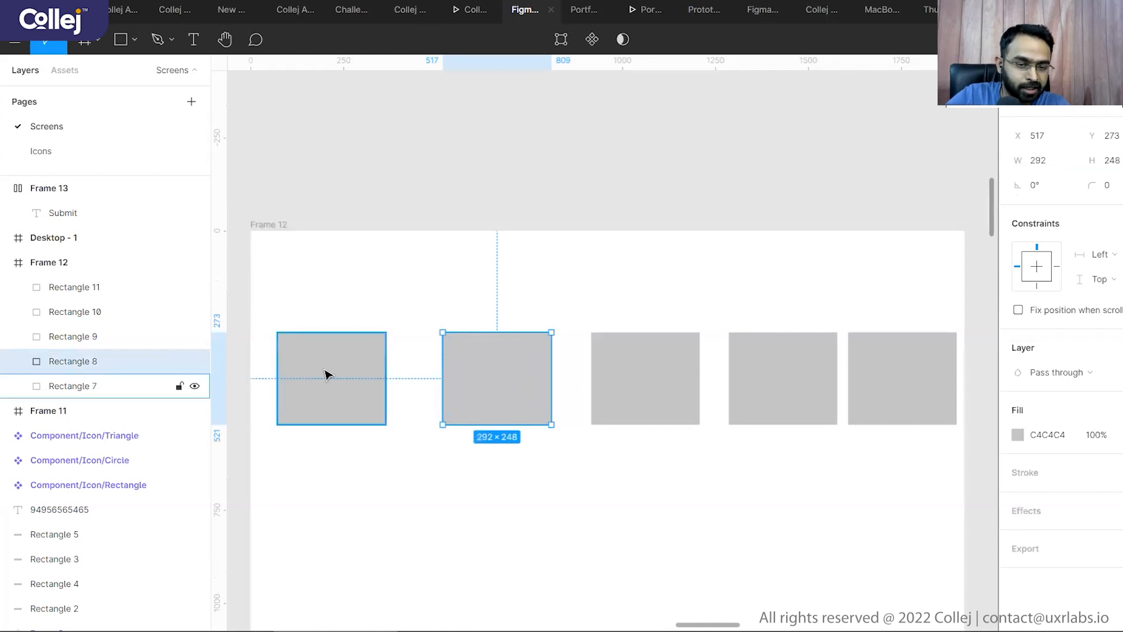
left_click(617, 389)
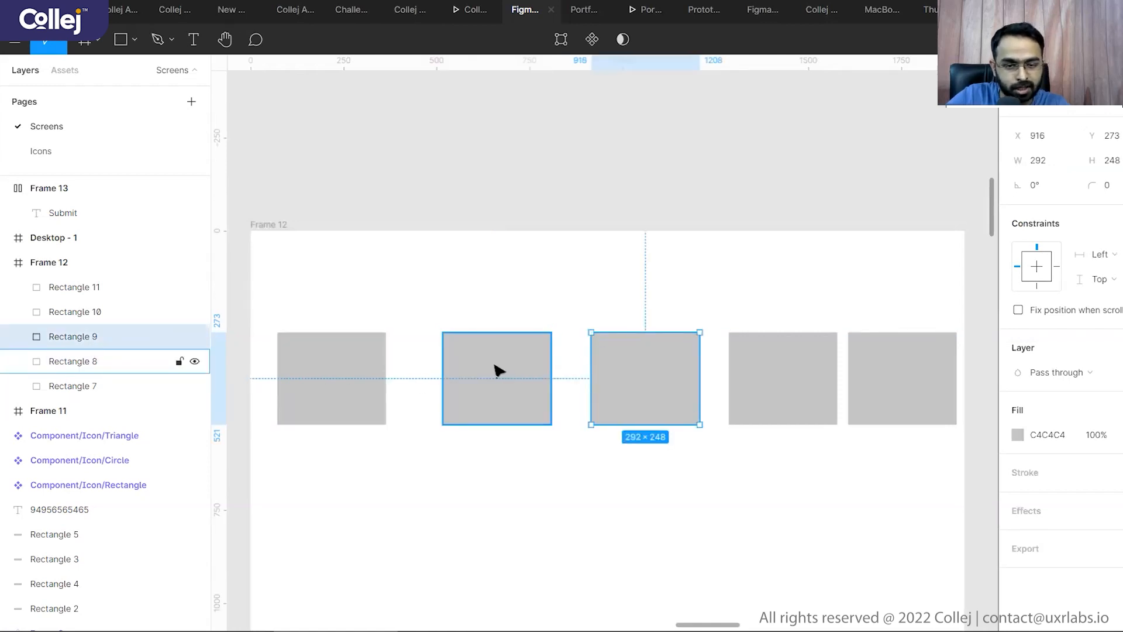
left_click(734, 360)
left_click(879, 386)
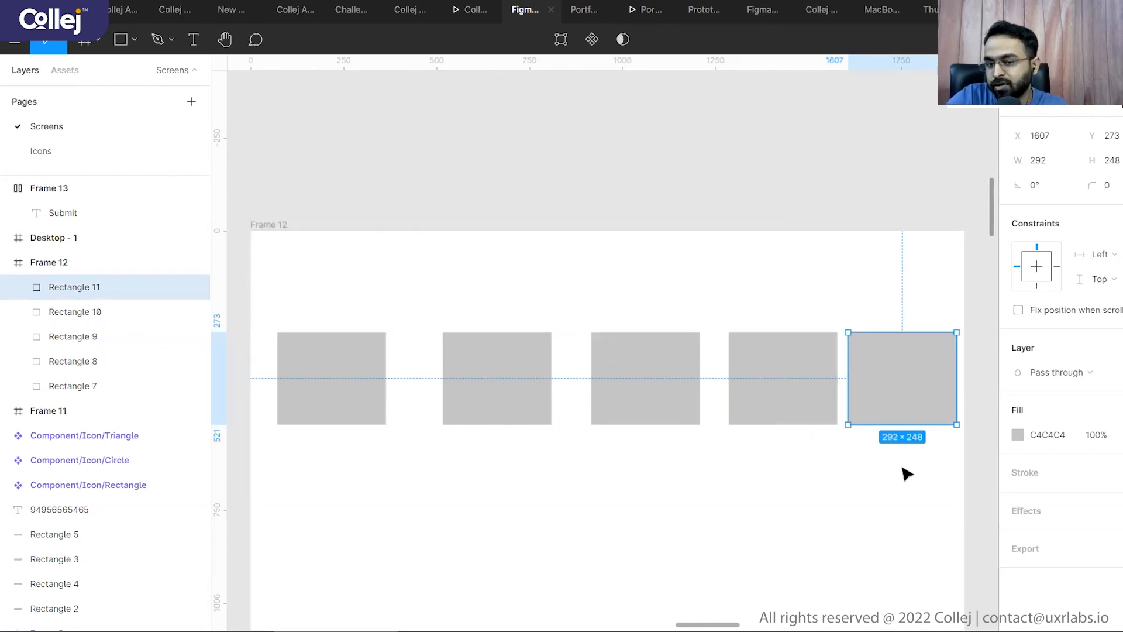
left_click_drag(909, 478, 347, 454)
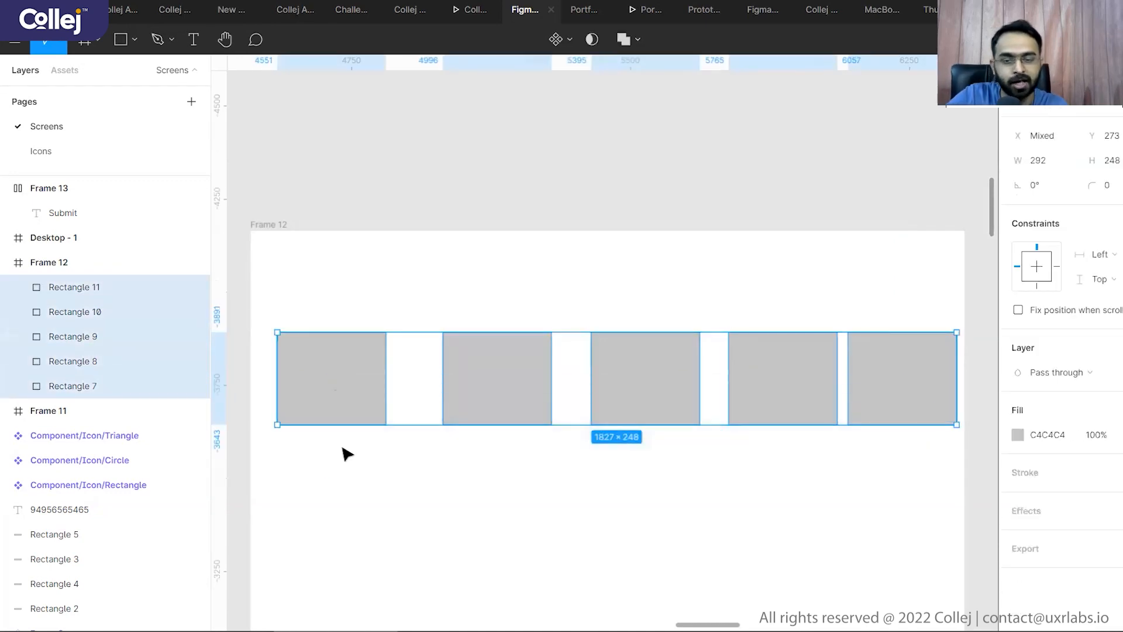
left_click(1105, 109)
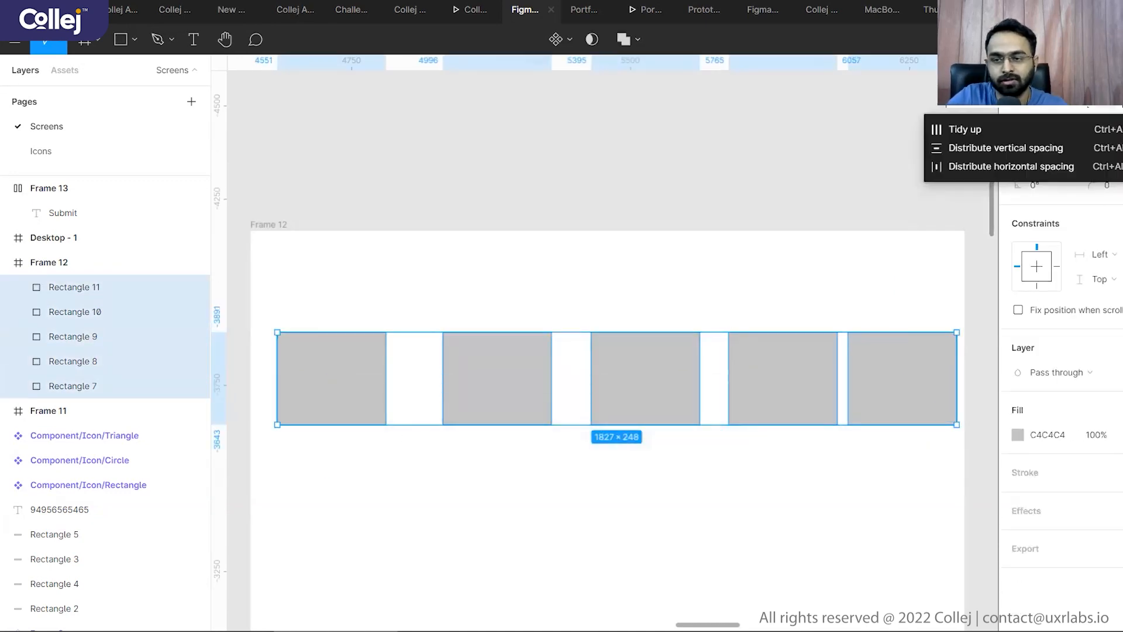
left_click(1081, 129)
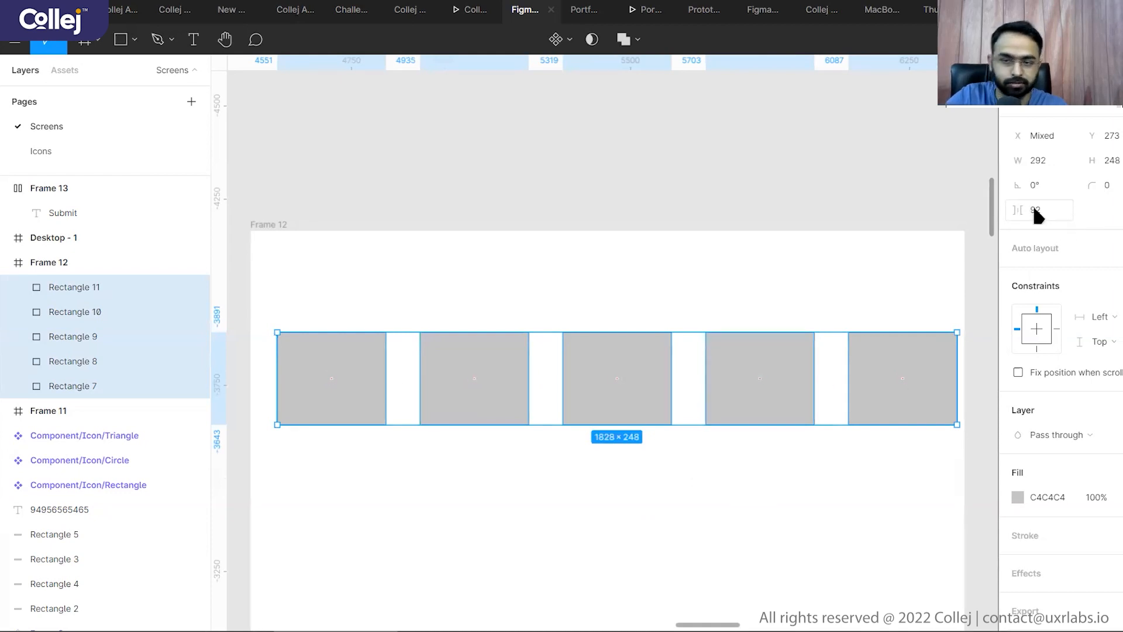
mouse_move(1018, 212)
left_mouse_down()
mouse_move(117, 213)
mouse_move(998, 222)
left_mouse_up()
mouse_move(397, 381)
left_mouse_down()
mouse_move(436, 382)
mouse_move(394, 386)
left_mouse_up()
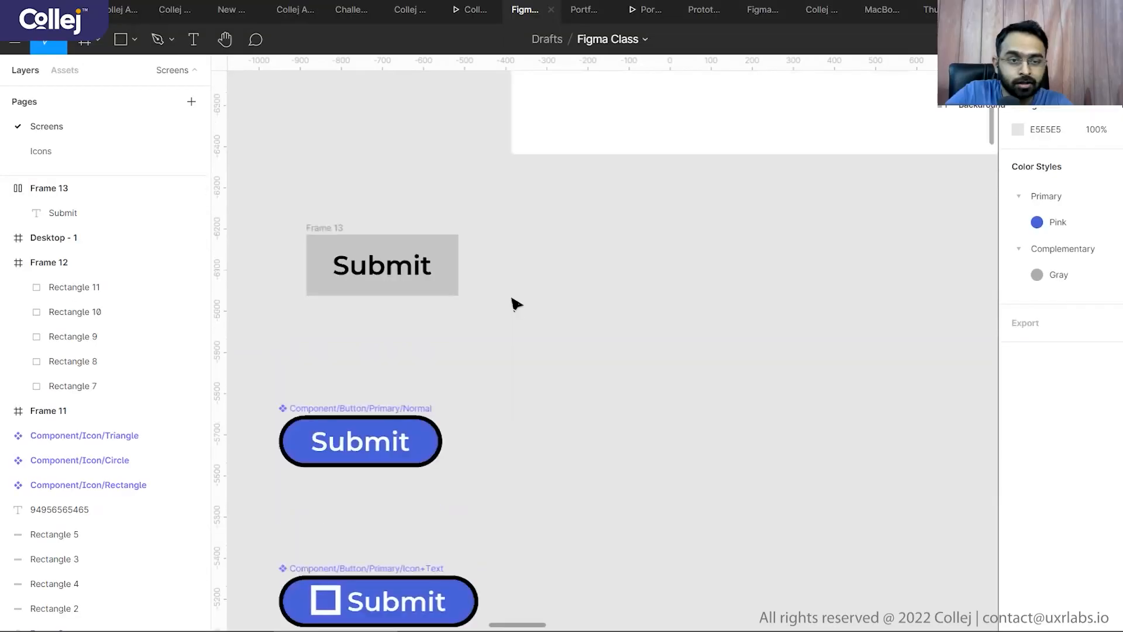
scroll(515, 303, "up", 5)
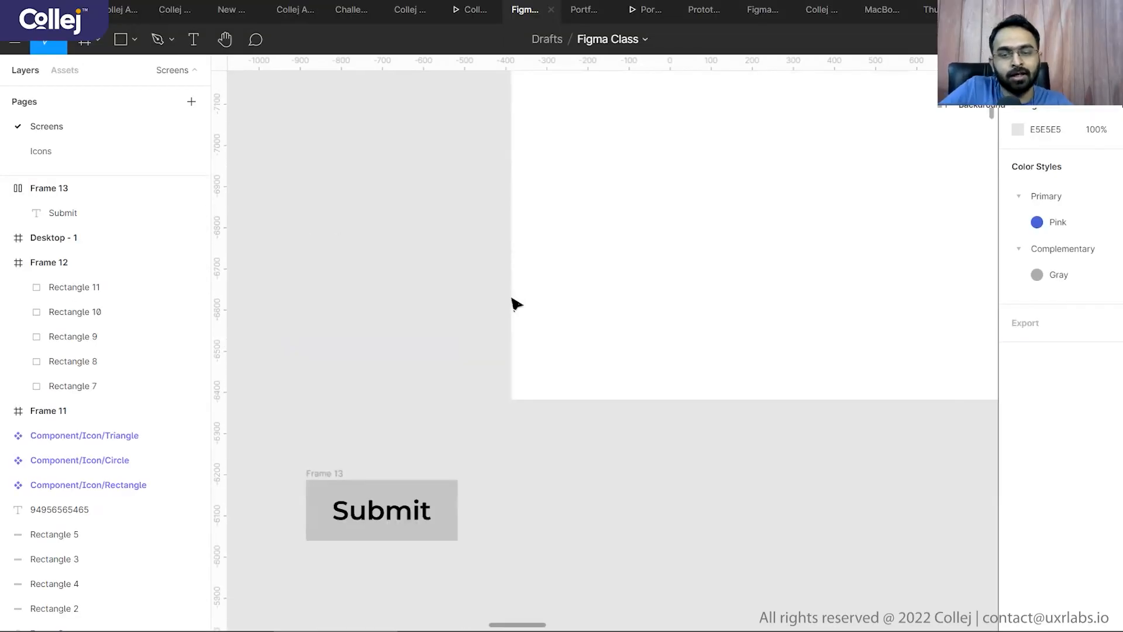
scroll(454, 372, "down", 2)
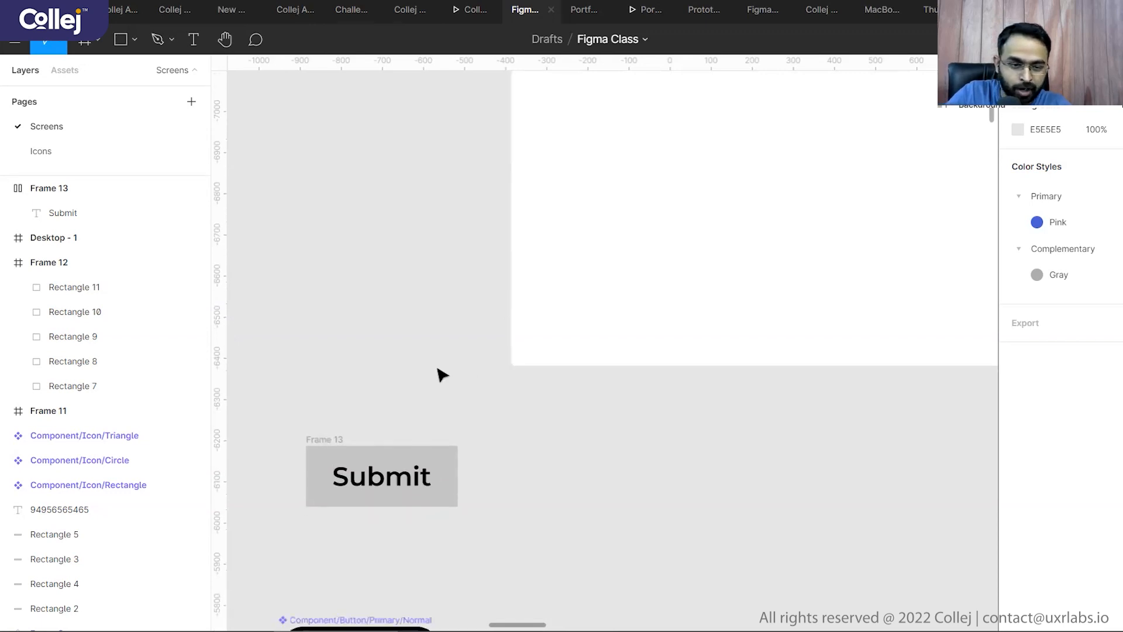
left_click(121, 39)
left_click_drag(588, 446, 745, 507)
left_click(915, 460)
left_click(685, 475)
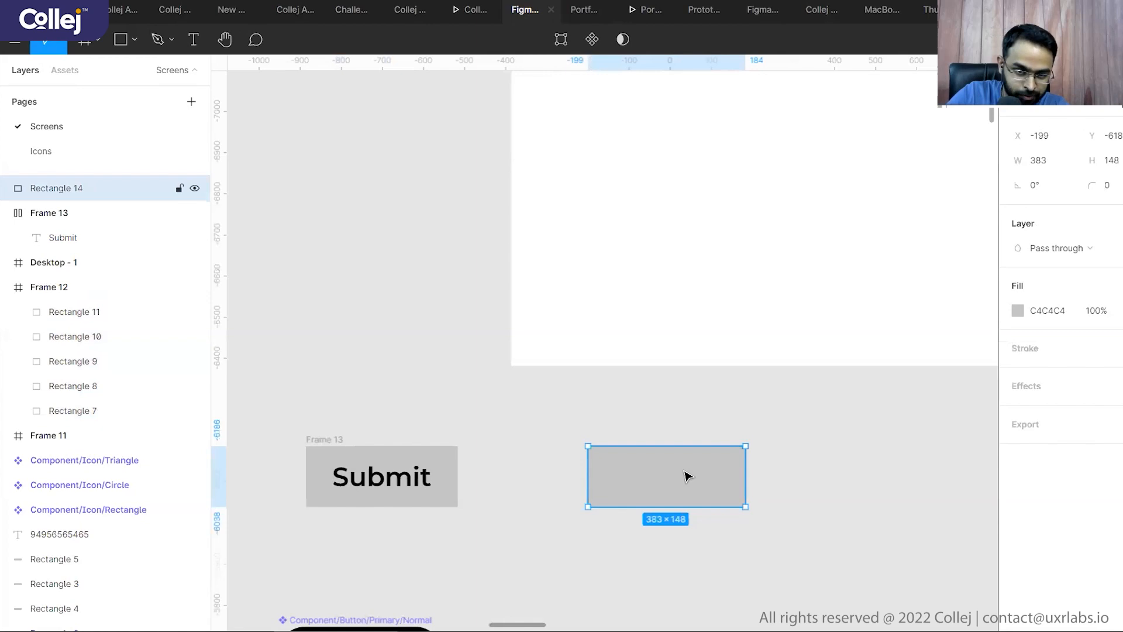
key("Delete")
- Turn the gray Submit button Frame 13 into a component
left_click(334, 453)
left_click(328, 443)
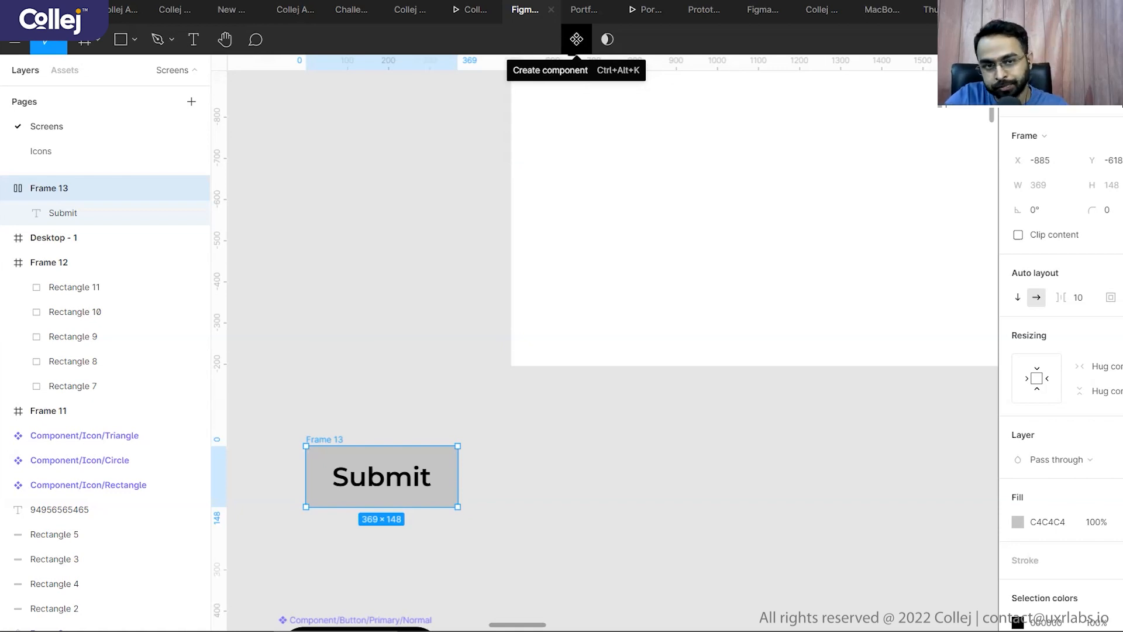
key("ctrl+alt+k")
left_click(626, 492)
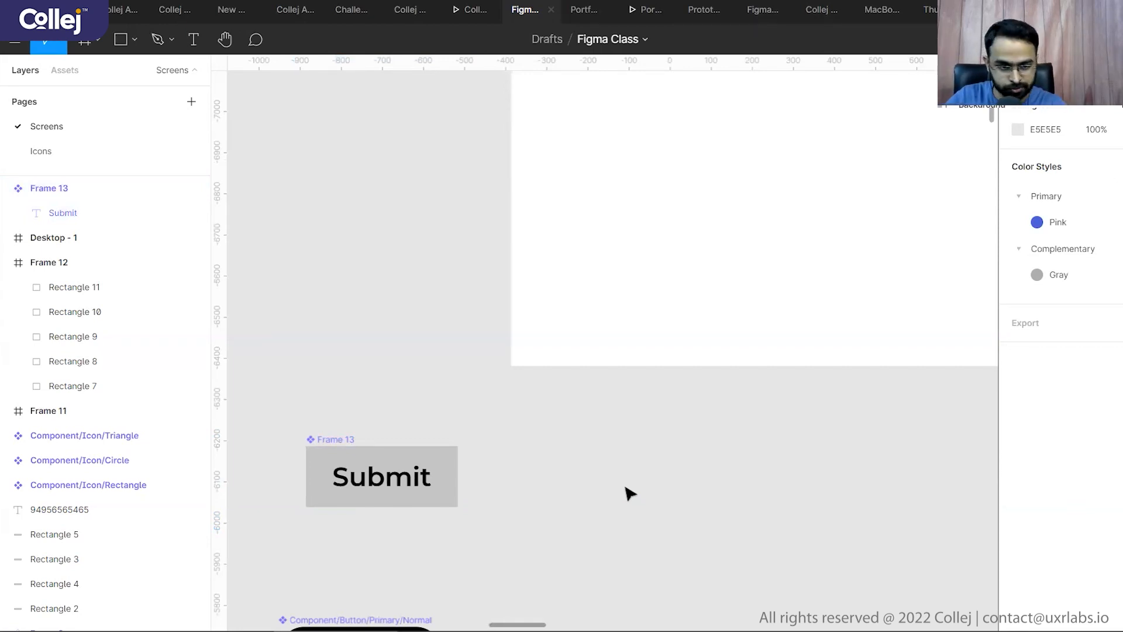
- Place an instance of the Frame 13 component level with it on its right, at about X 13
scroll(537, 431, "down", 2)
left_click(328, 419)
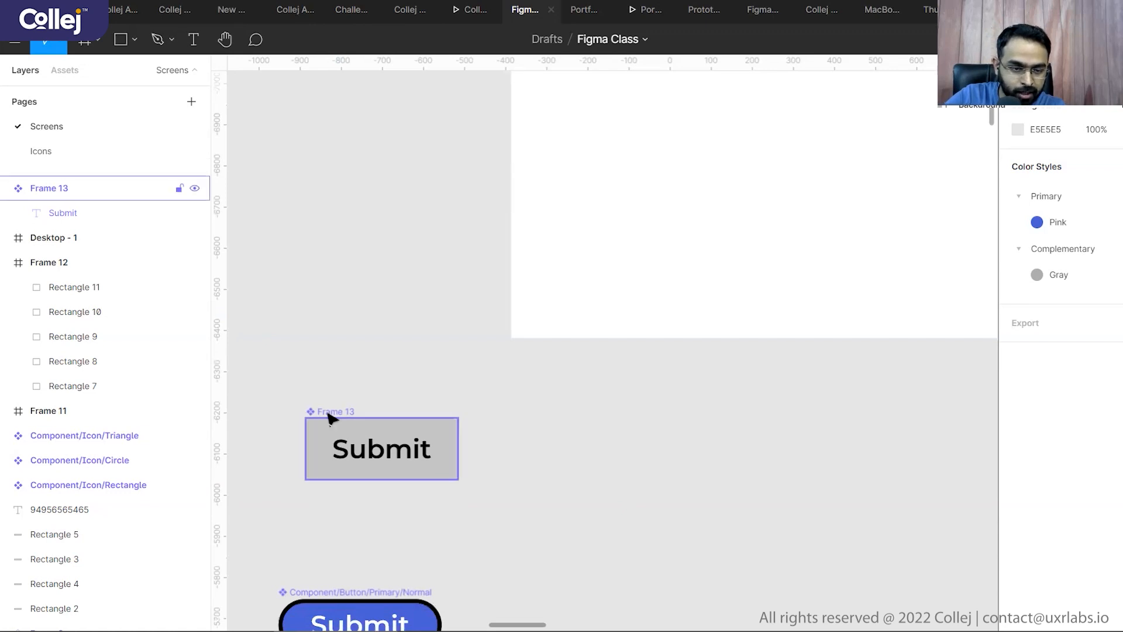
left_click_drag(332, 417, 701, 419, "alt")
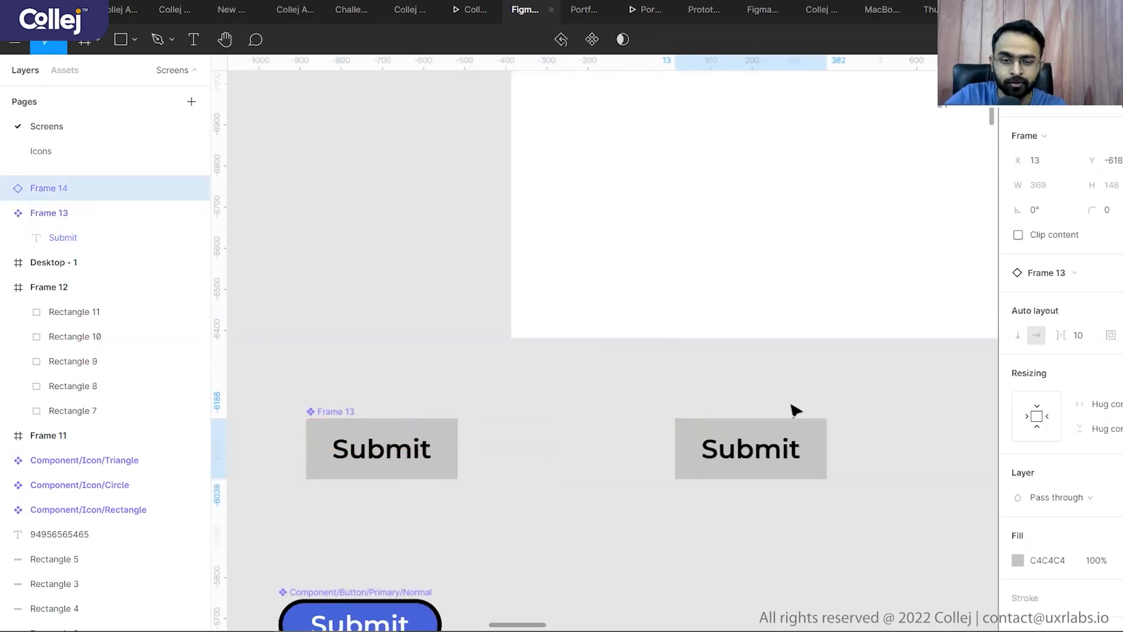
left_click(880, 403)
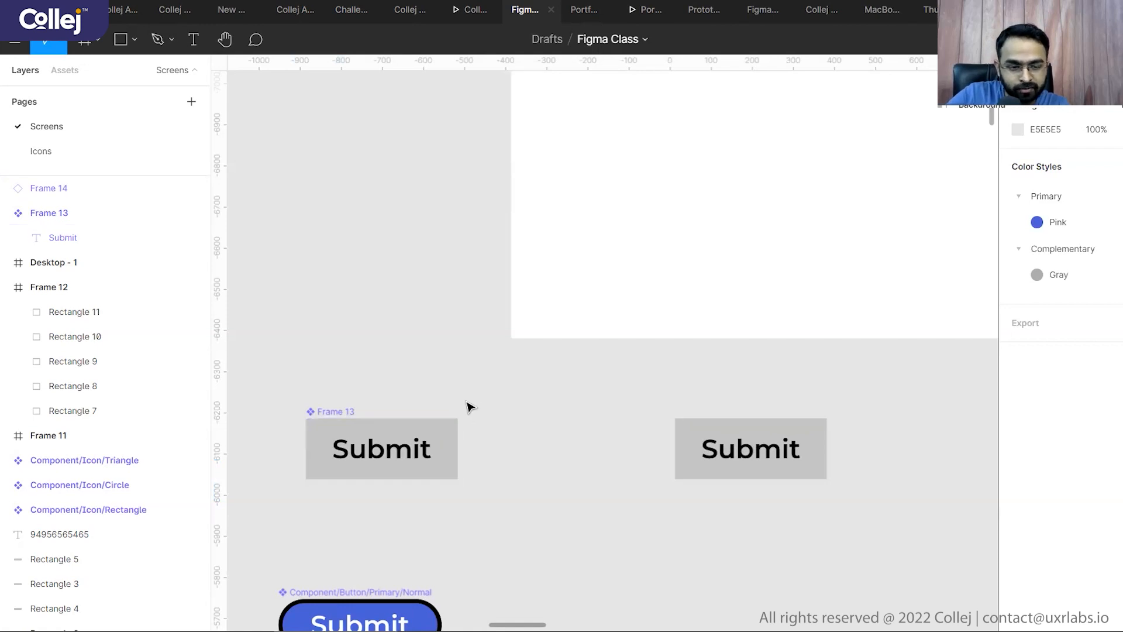
- Change the fill of the main Frame 13 component to a medium blue, about 6175DA
left_click(335, 411)
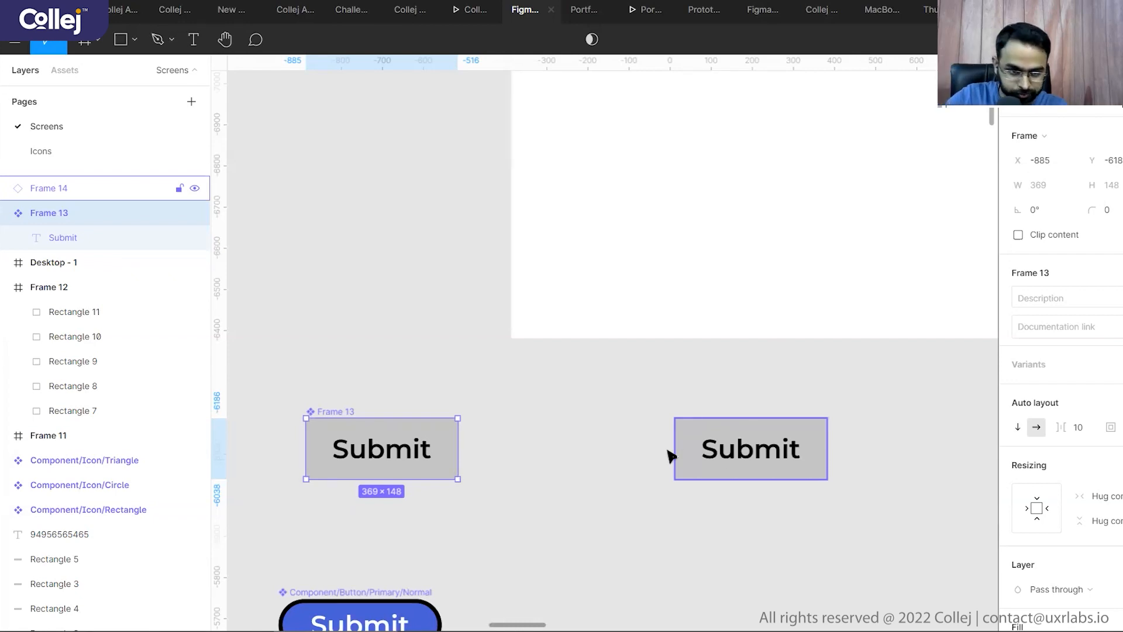
left_click(596, 405)
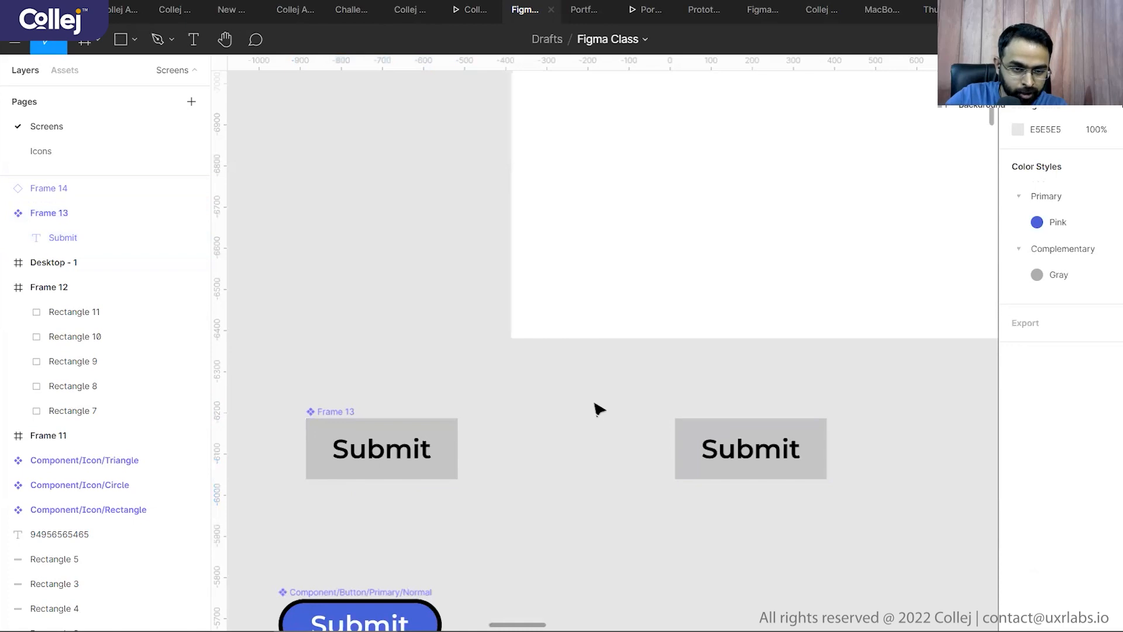
left_click(449, 433)
scroll(1064, 423, "down", 5)
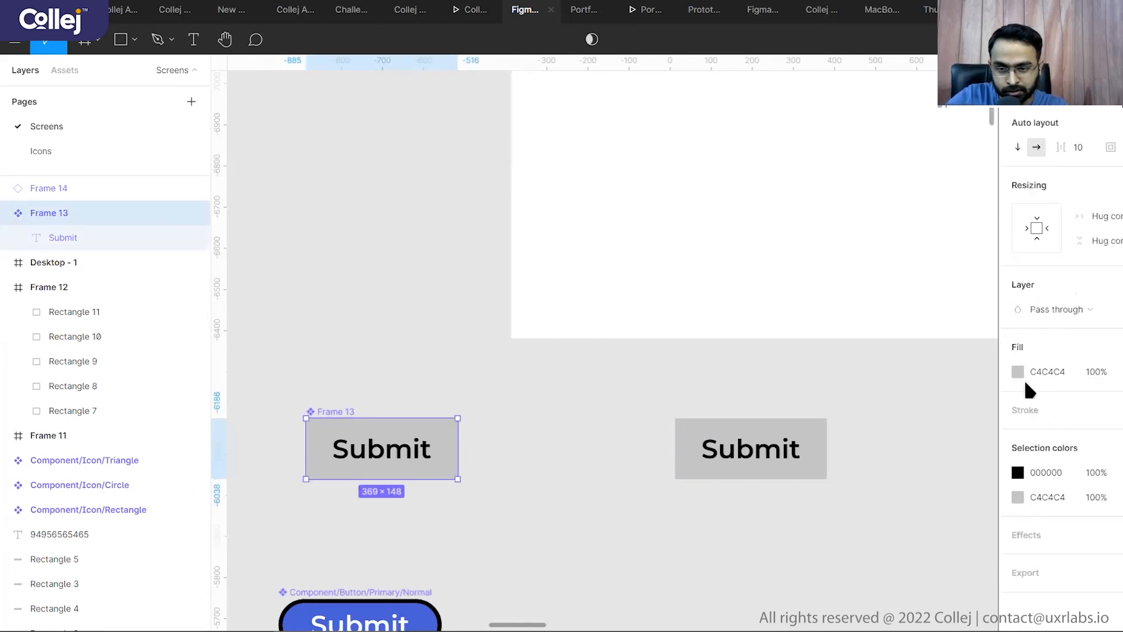
left_click(1018, 371)
left_click(931, 448)
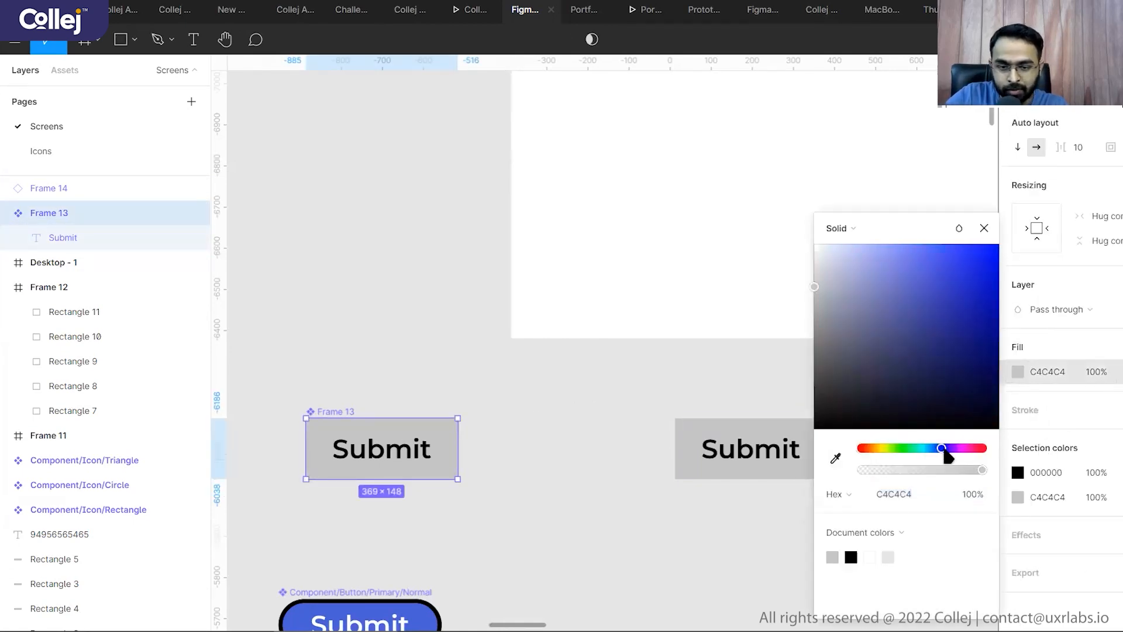
left_click(922, 307)
left_click_drag(930, 300, 916, 271)
left_click(663, 430)
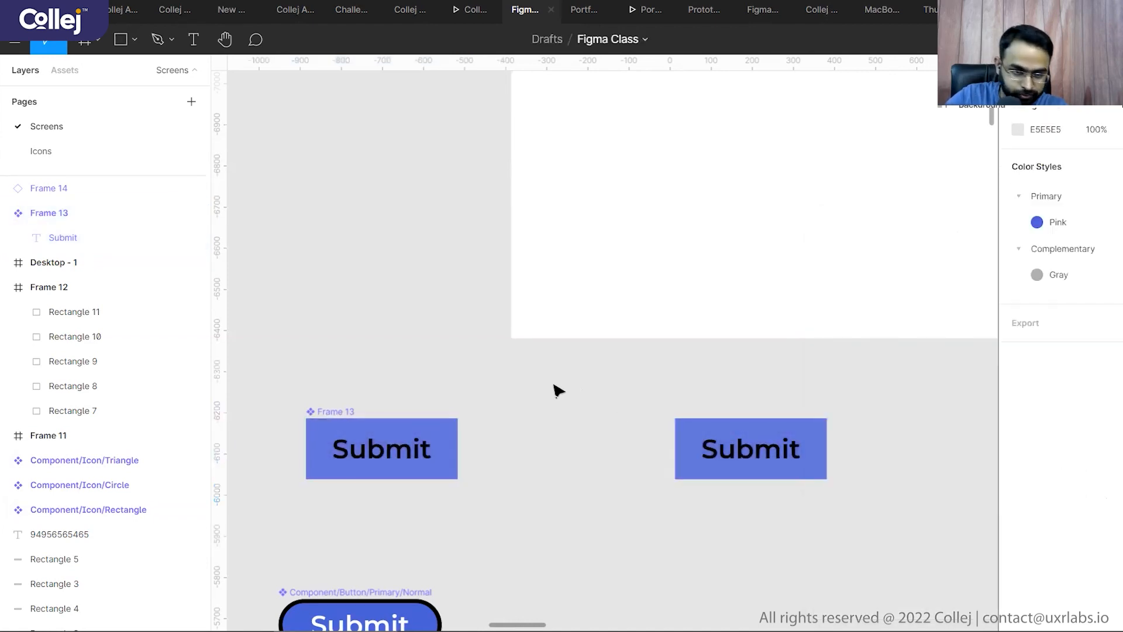
- Change the Submit text in the main Frame 13 component to white
double_click(380, 448)
scroll(1080, 514, "down", 5)
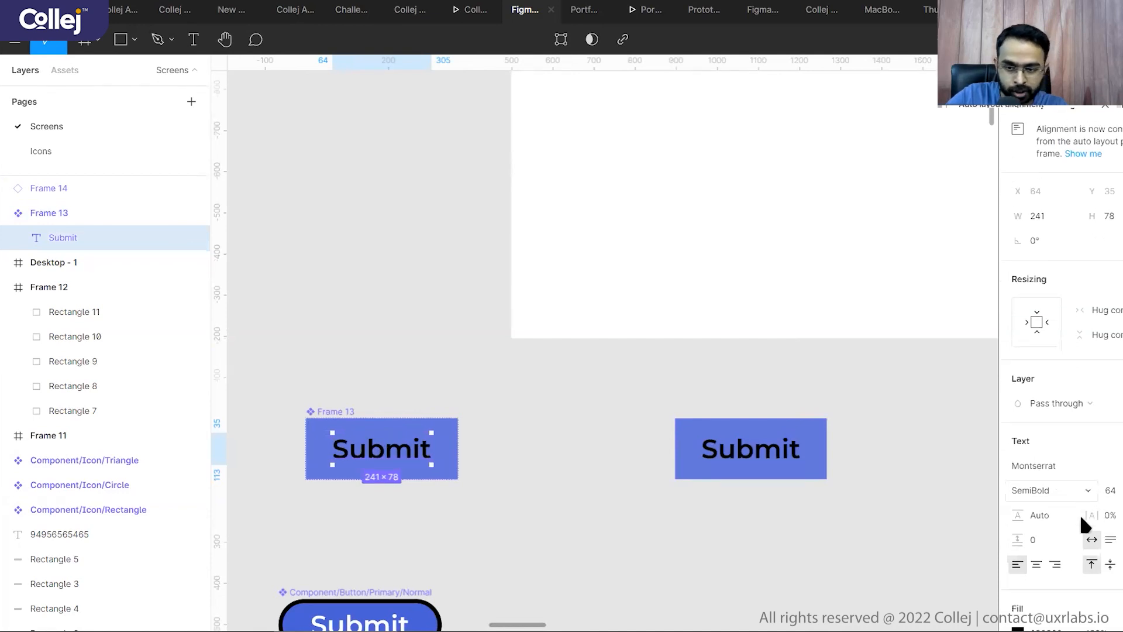
left_click(468, 338)
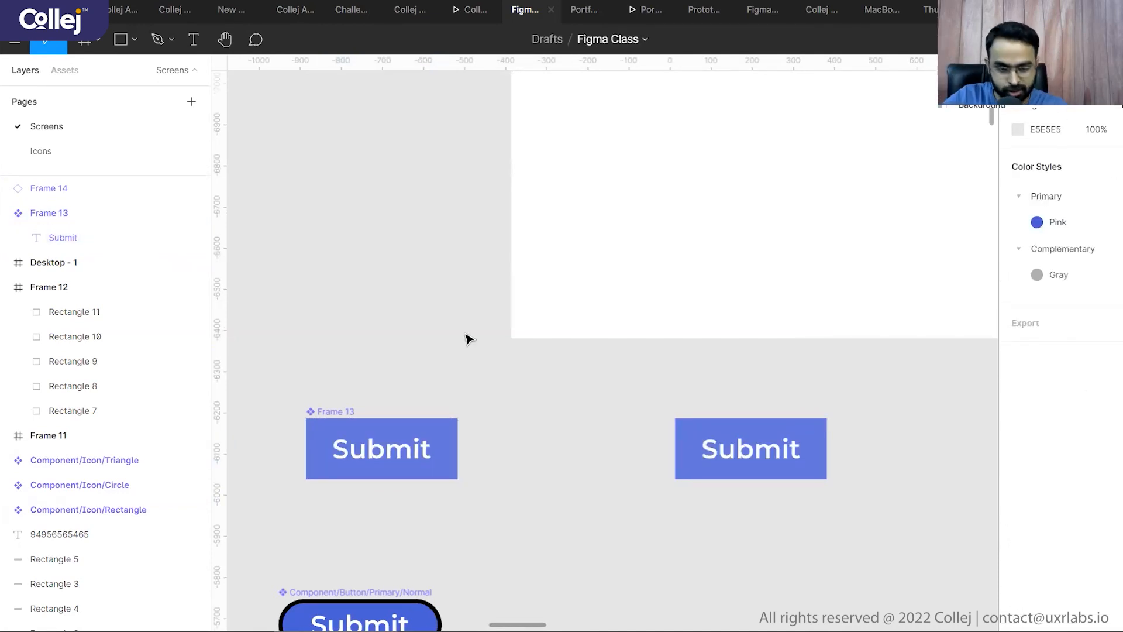
- Try a different fill color on the Submit button instance beside the main component
left_click(806, 435)
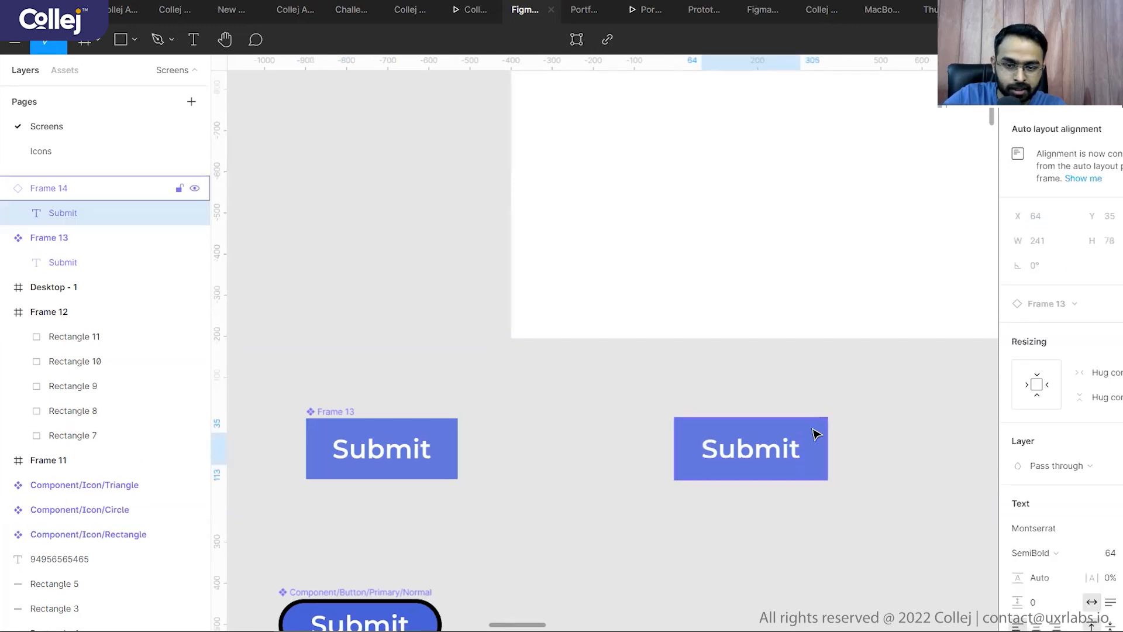
left_click(898, 441)
left_click(808, 435)
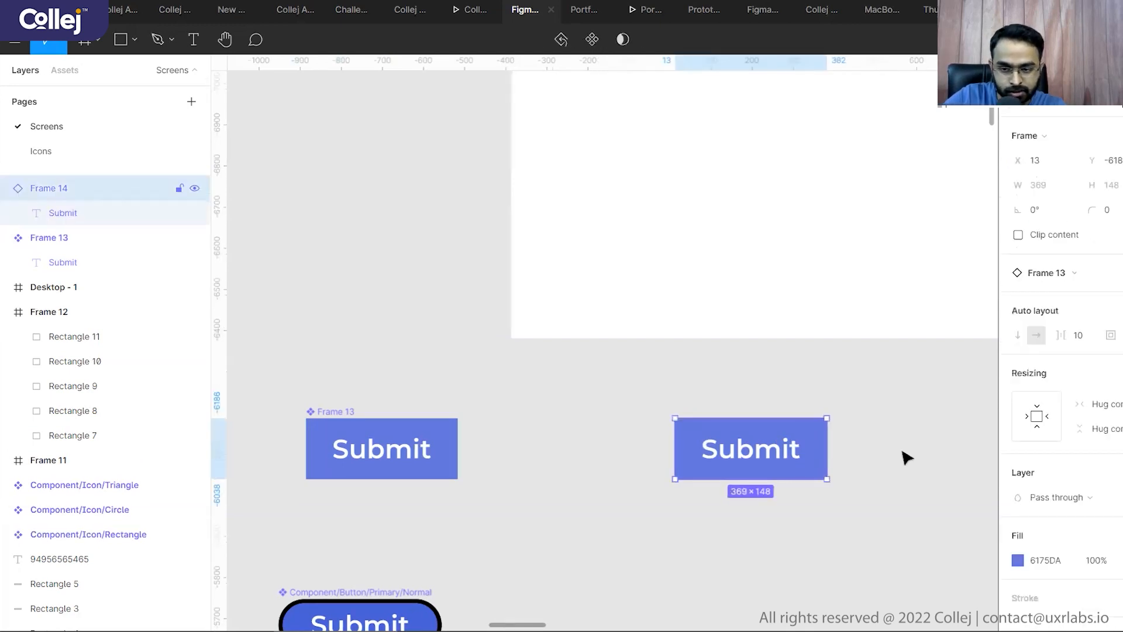
left_click(1017, 560)
left_click_drag(924, 363, 844, 288)
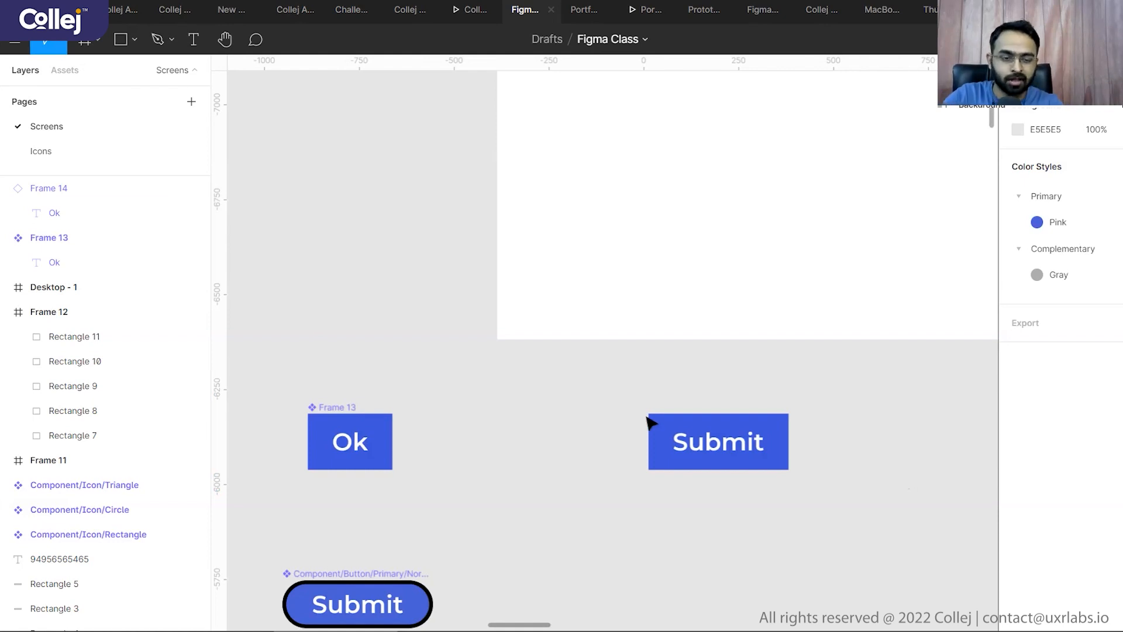
- Change the Ok text in the main Frame 13 component to black, 000000
double_click(351, 442)
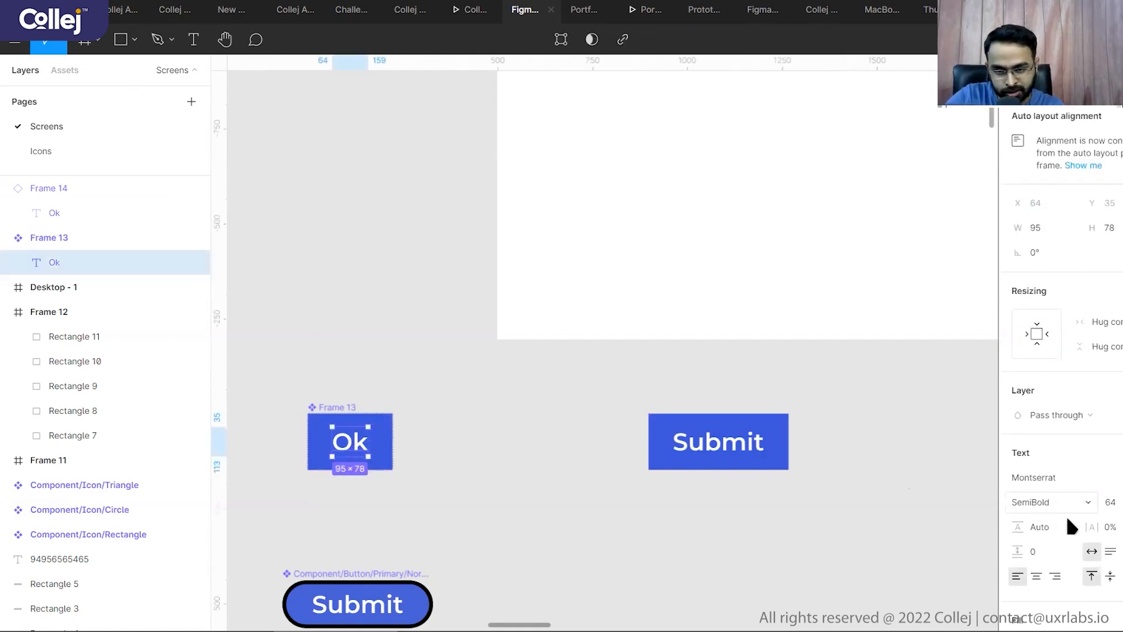
scroll(1065, 514, "down", 3)
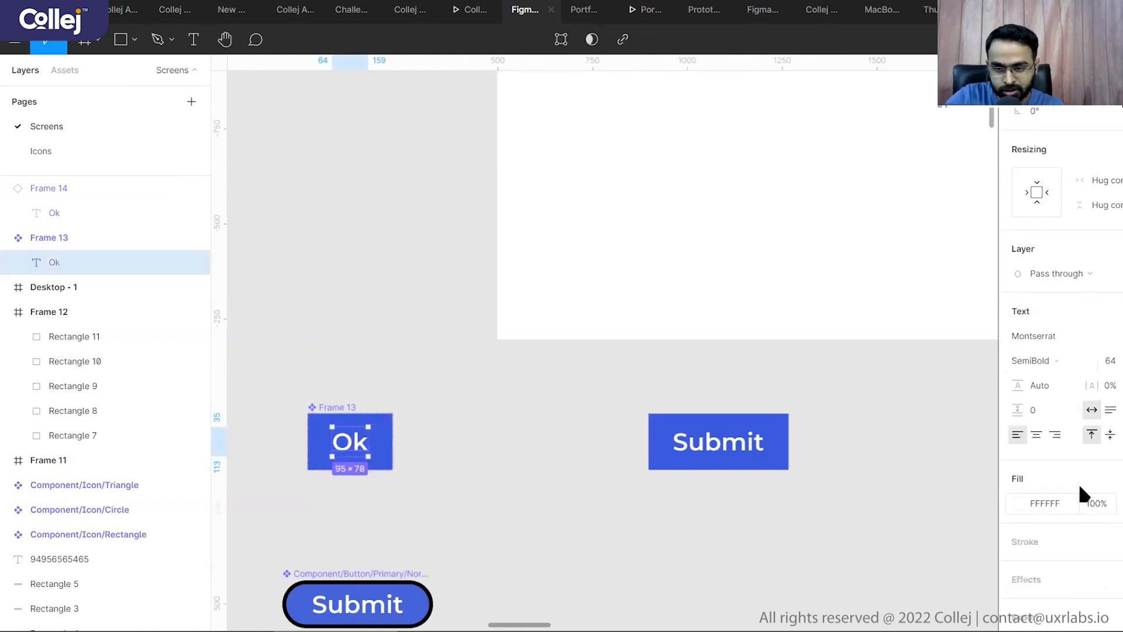
left_click(1018, 506)
type("000000")
key("Return")
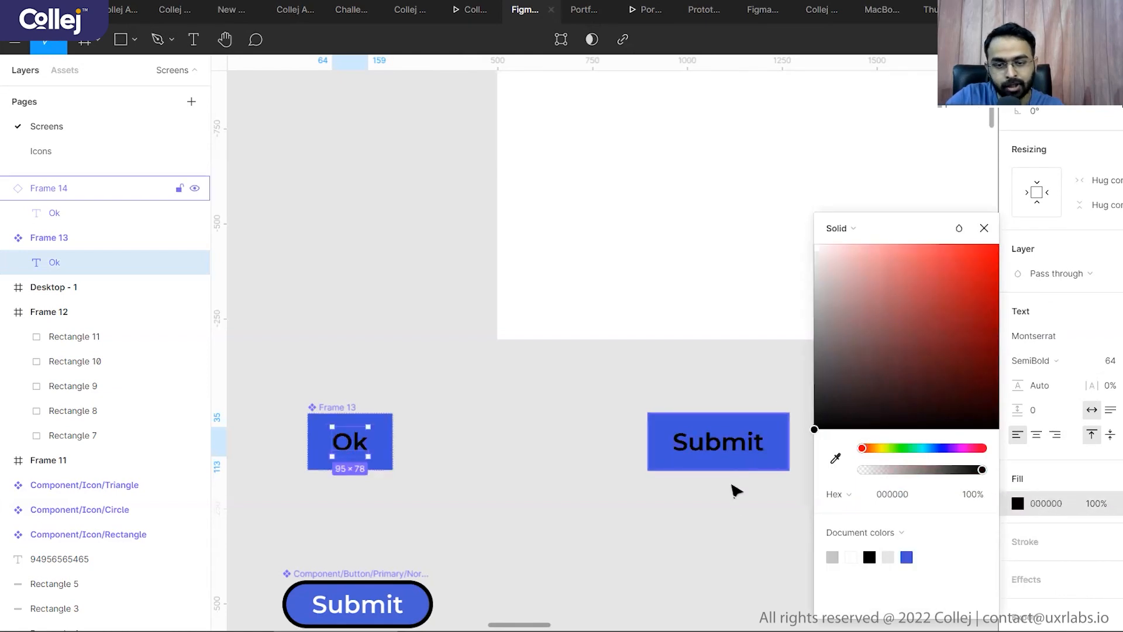
left_click(734, 525)
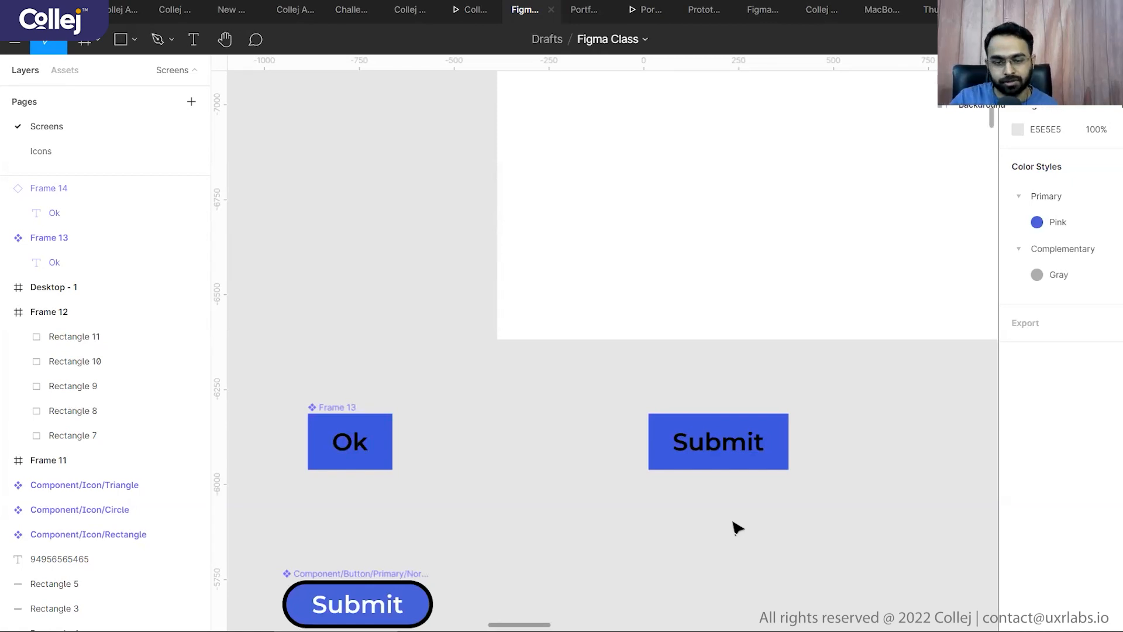
- Move the Submit instance of Frame 13 into the lower-right area of the Desktop - 1 frame, at about X 955, Y 768
scroll(288, 326, "down", 3)
left_click_drag(542, 404, 662, 303)
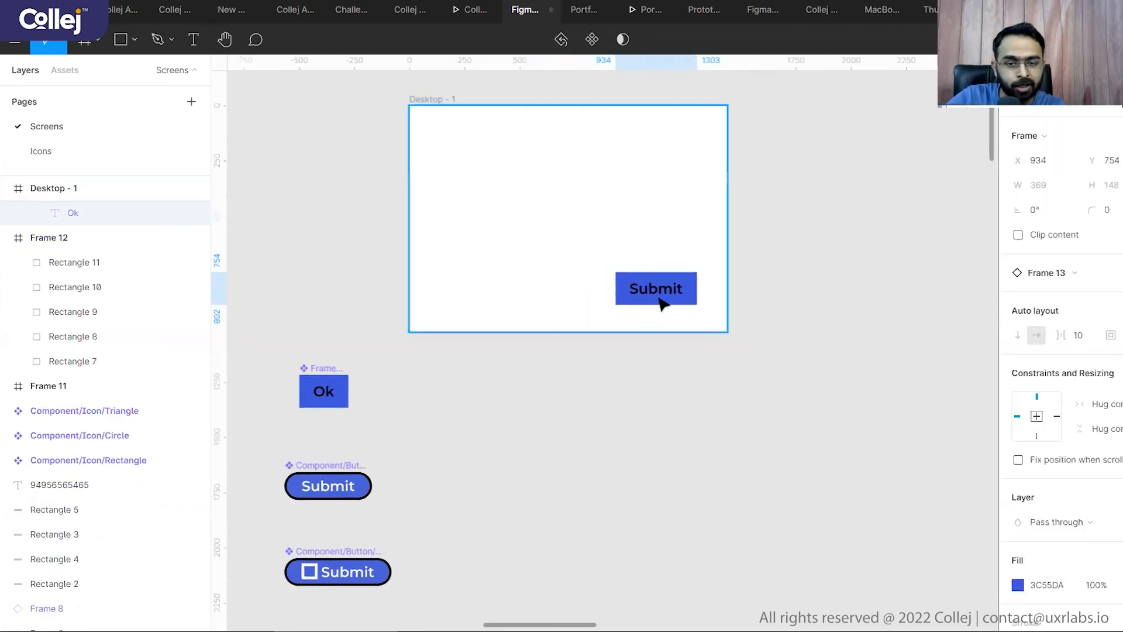
left_click(381, 323)
- Duplicate the Desktop - 1 frame level with it on its right, at about X 1600
scroll(318, 253, "down", 2)
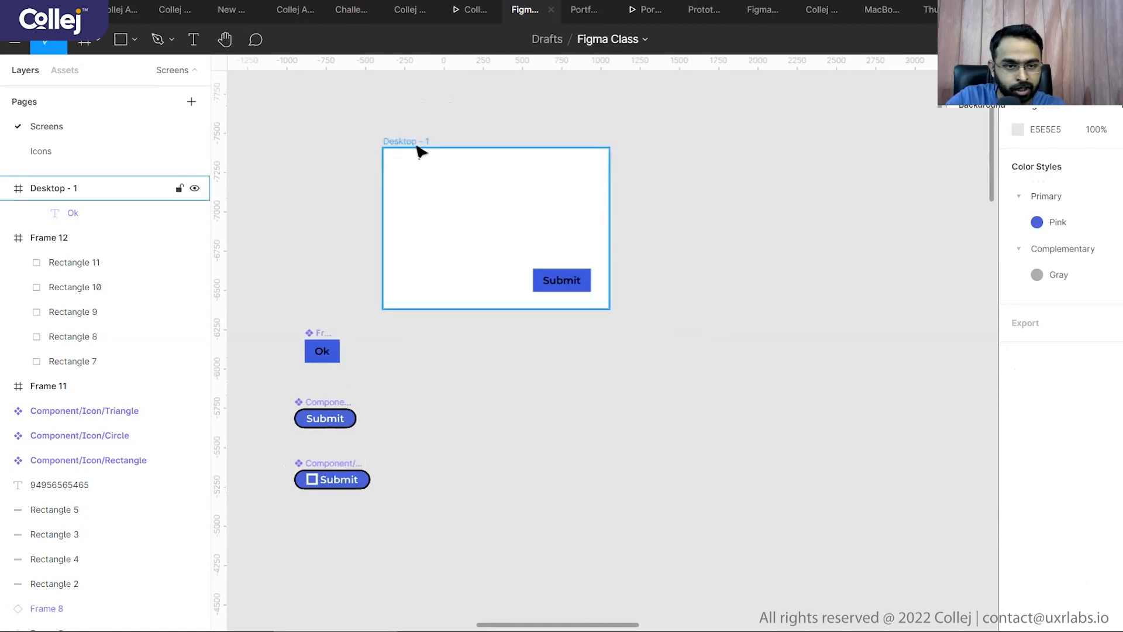
left_click_drag(413, 144, 731, 175)
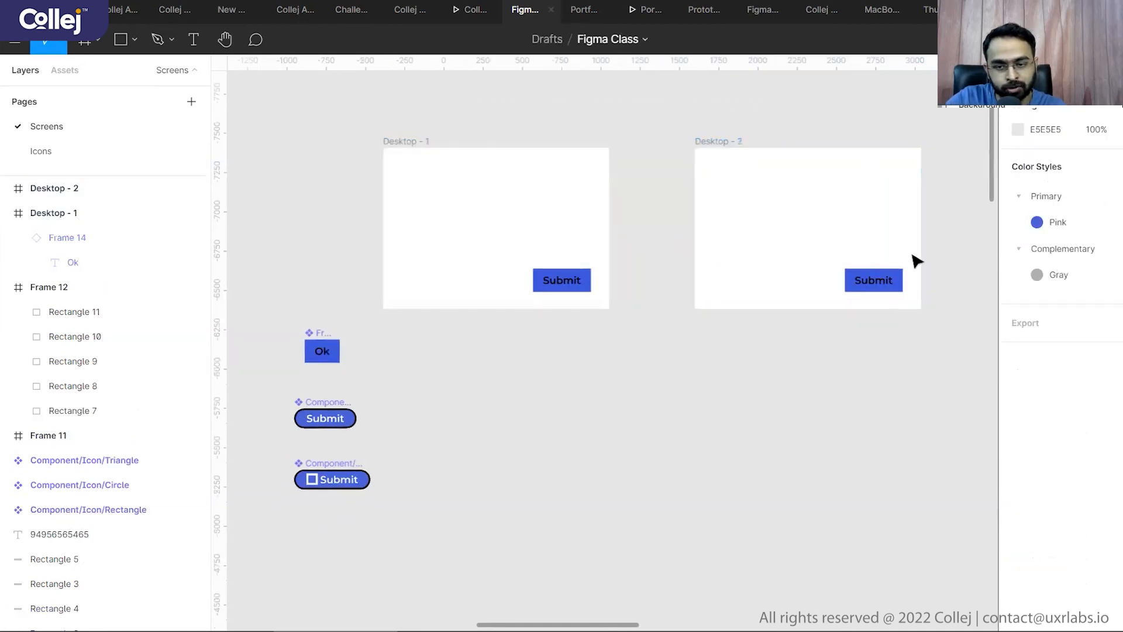
scroll(913, 256, "up", 3)
scroll(912, 255, "down", 4)
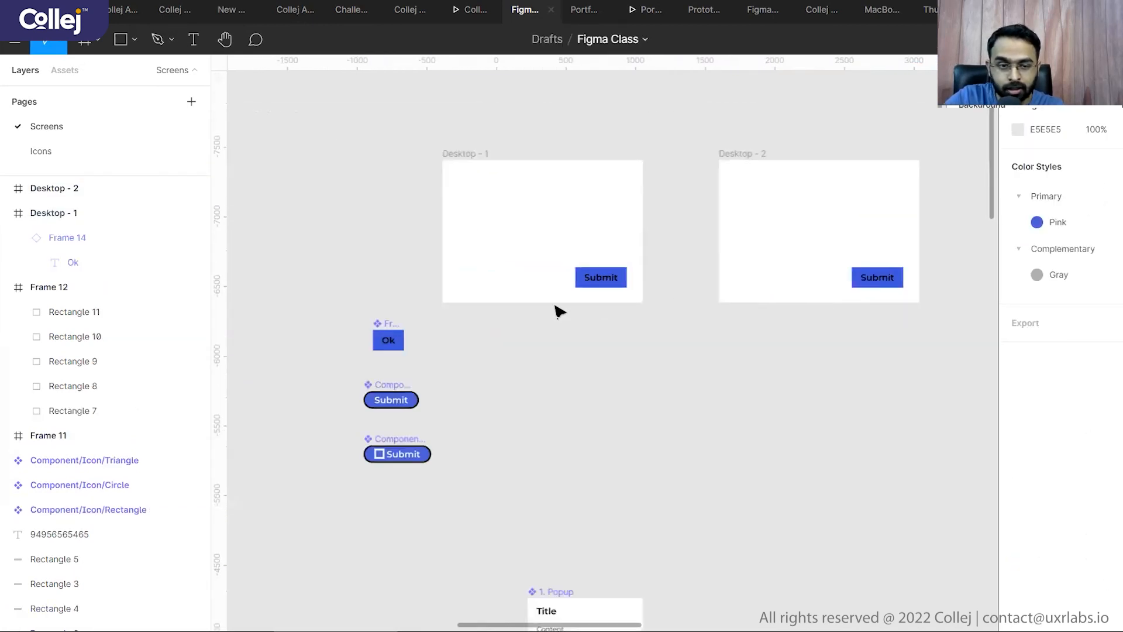
- Change the text of the button instance in the Desktop - 2 frame to Save
scroll(883, 287, "up", 2)
double_click(863, 275)
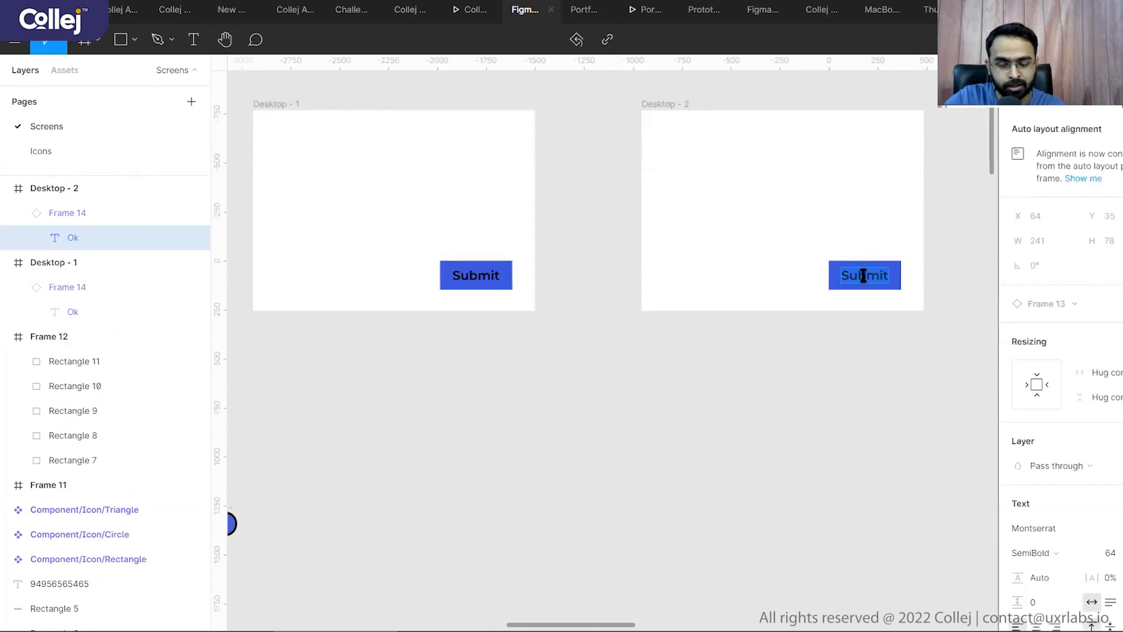
type("Save")
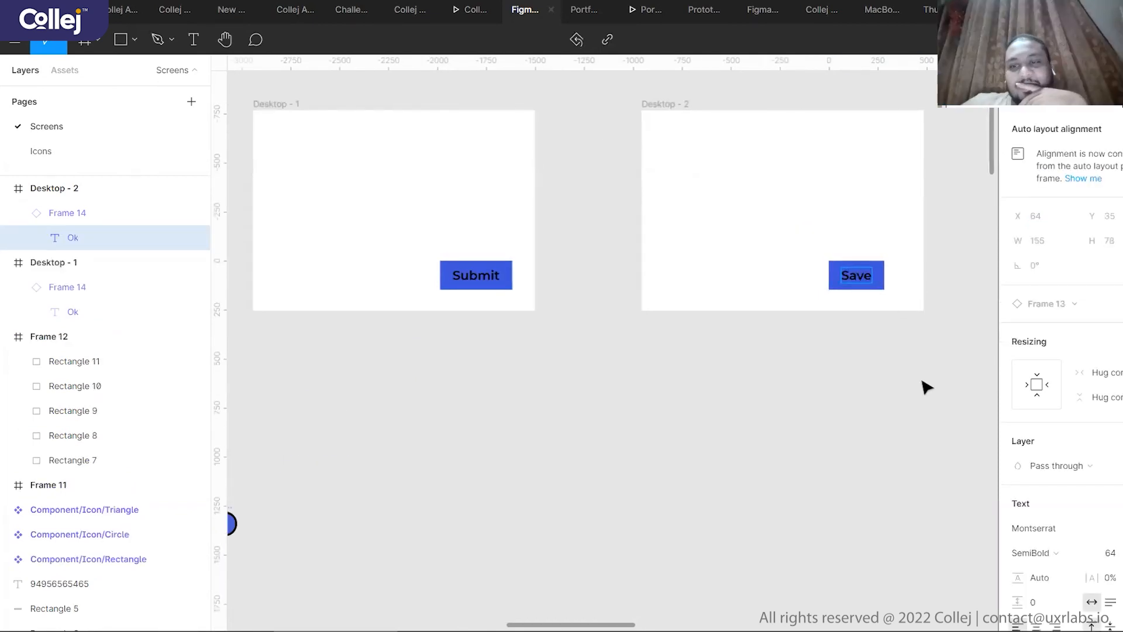
left_click(880, 386)
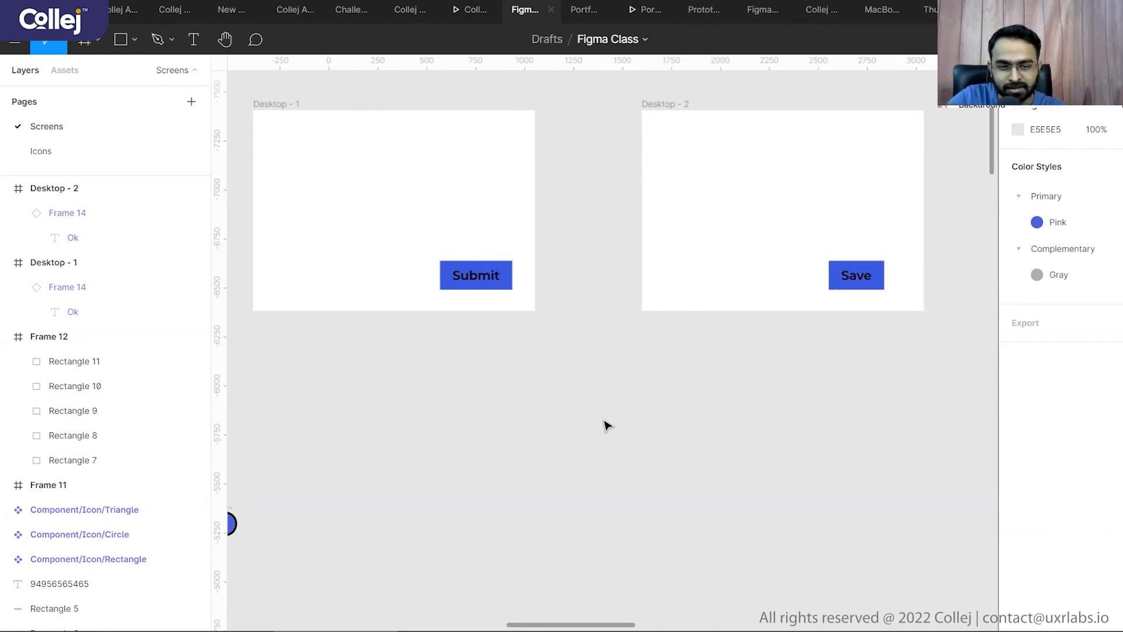
- Set the Ok text in the main Frame 13 component to white, FFFFFF
scroll(604, 424, "left", 5)
scroll(485, 345, "up", 3)
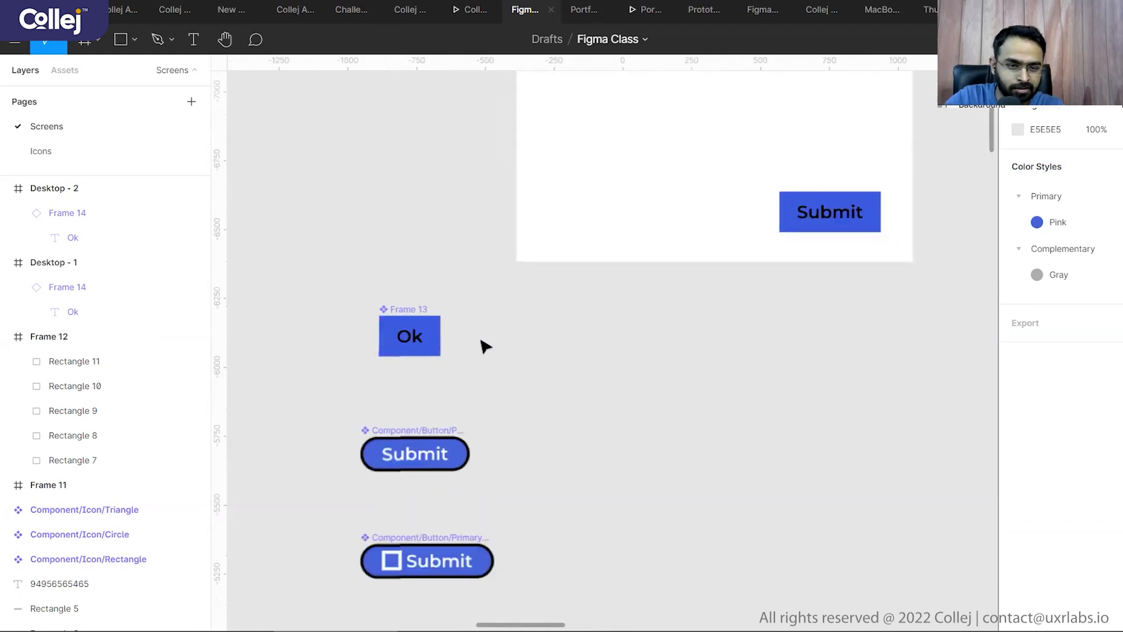
double_click(398, 335)
scroll(1081, 445, "down", 5)
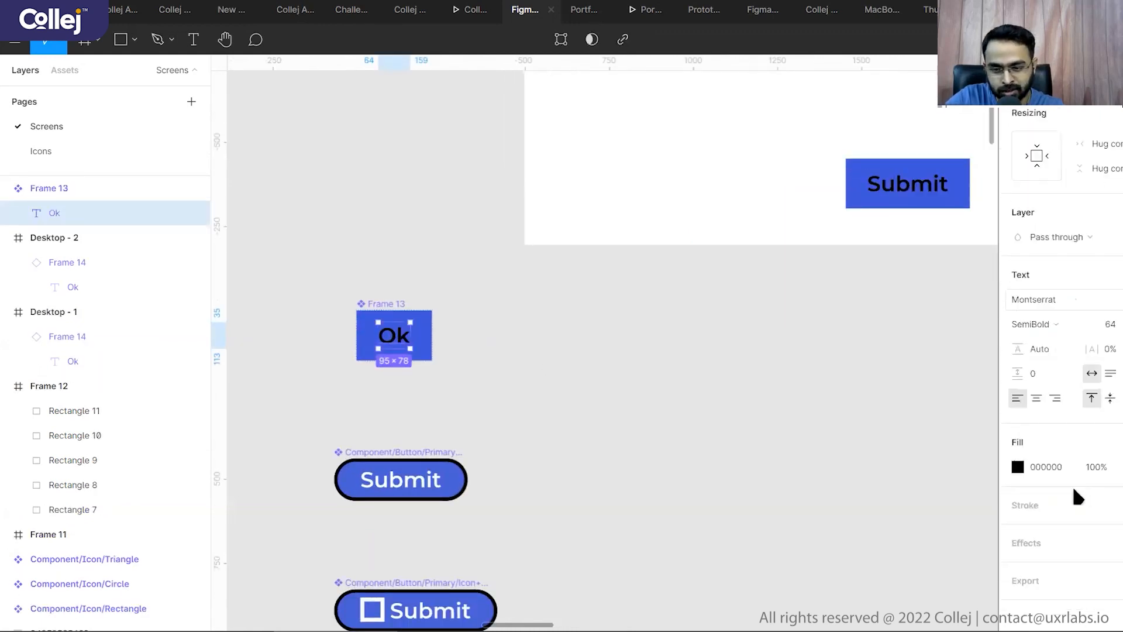
left_click(1018, 459)
left_click_drag(997, 397, 772, 158)
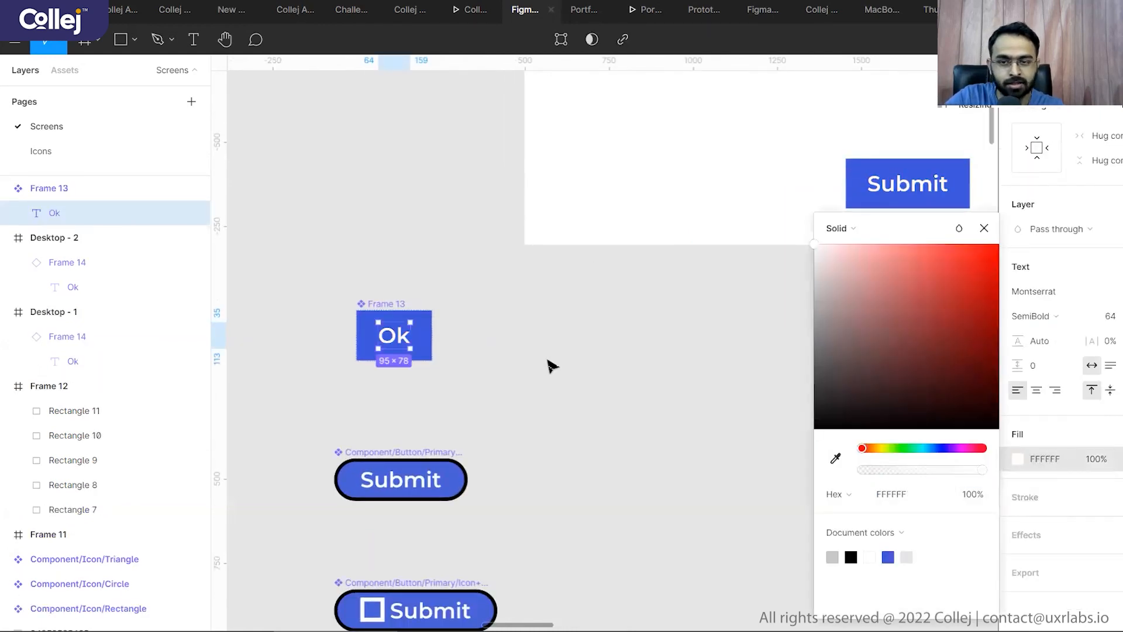
left_click(388, 281)
- Delete the Submit and Save button instances in both desktop frames together with the main Frame 13 component
scroll(393, 280, "down", 3)
scroll(469, 296, "down", 3)
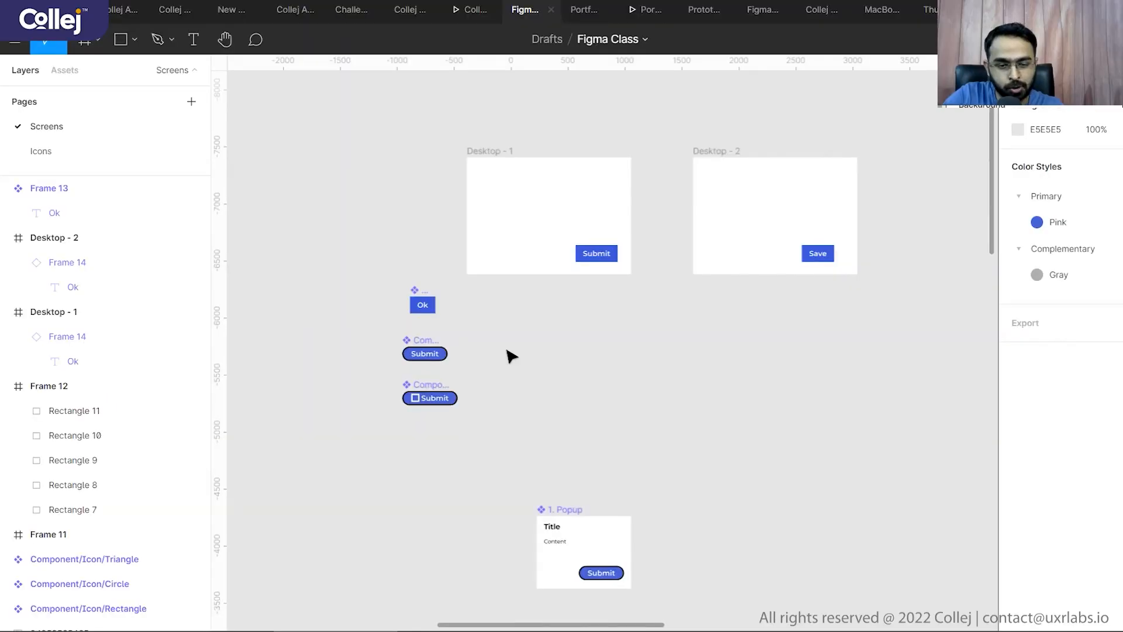
scroll(509, 356, "down", 1)
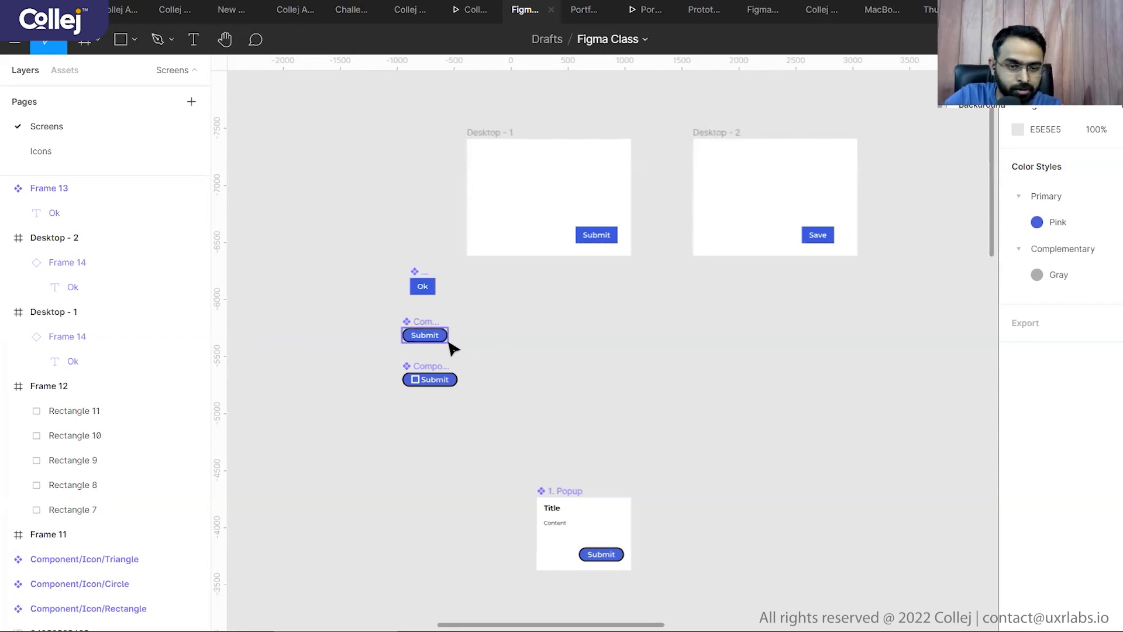
left_click(603, 238)
left_click(818, 234, "shift")
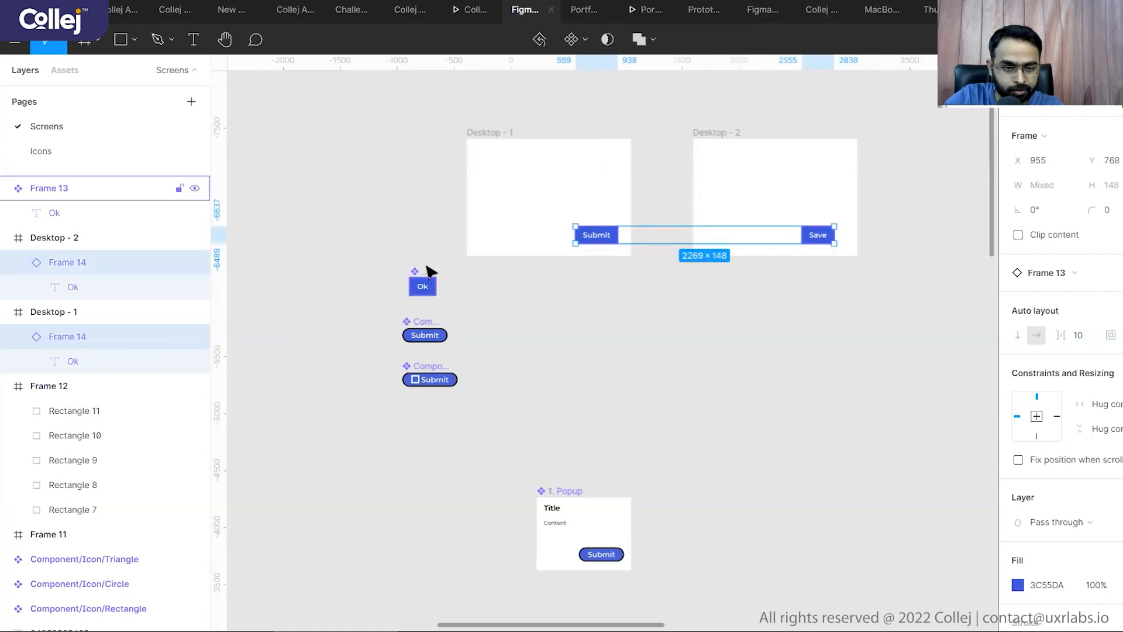
left_click(428, 267, "shift")
key("Delete")
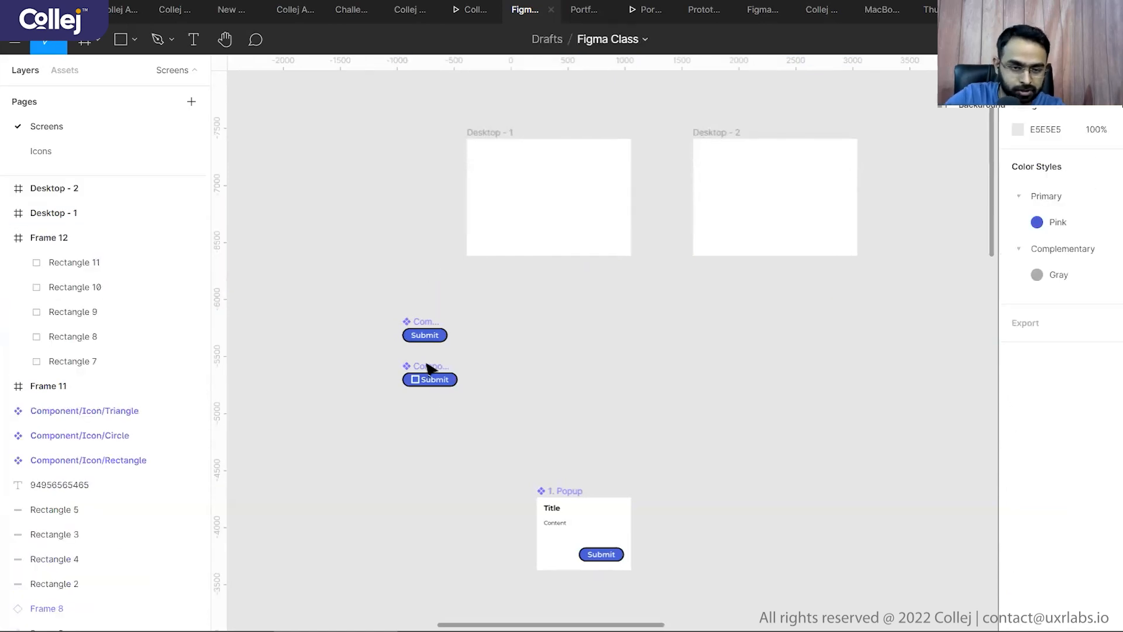
- Place an instance of the Component/Button/Primary/Normal button level with it on its right, at about X -334
scroll(422, 386, "up", 10)
scroll(406, 294, "up", 2)
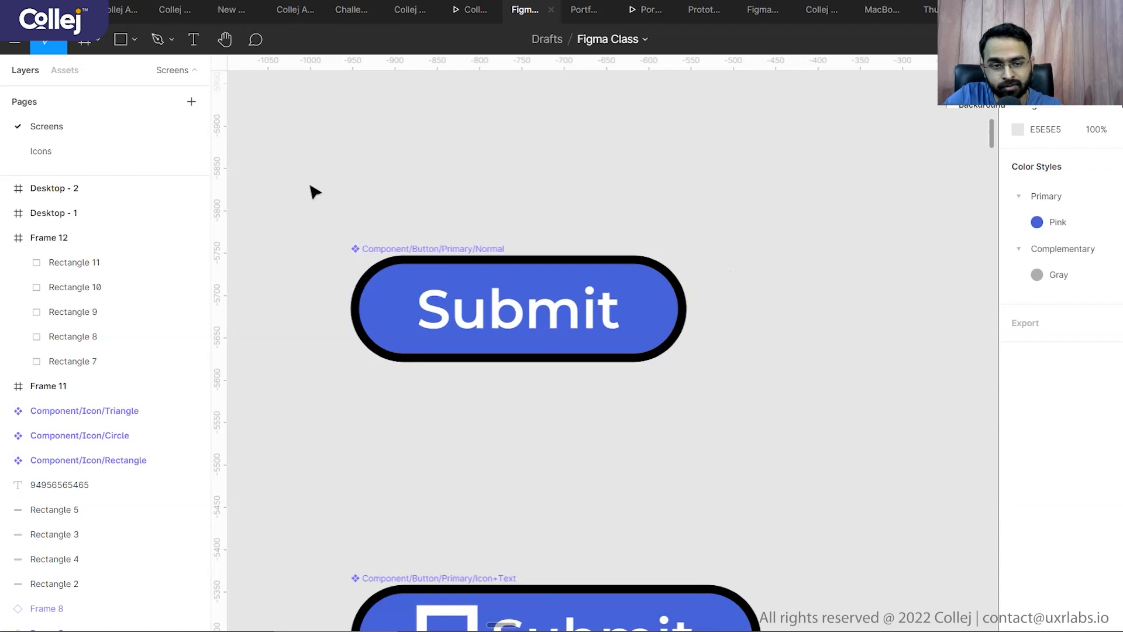
scroll(314, 192, "down", 3)
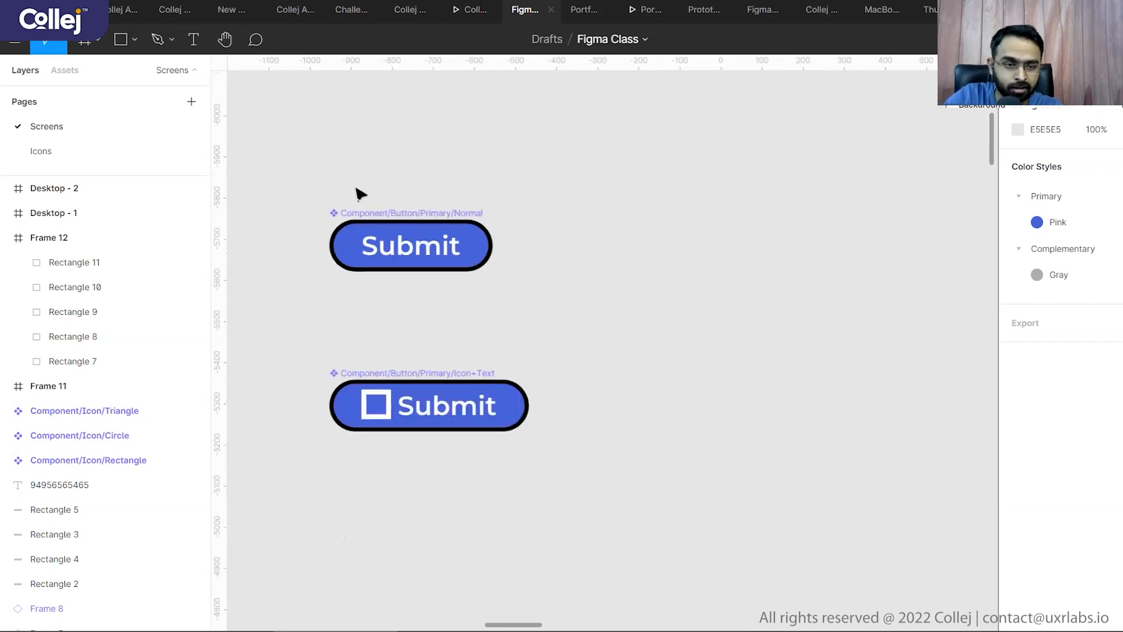
left_click(361, 213)
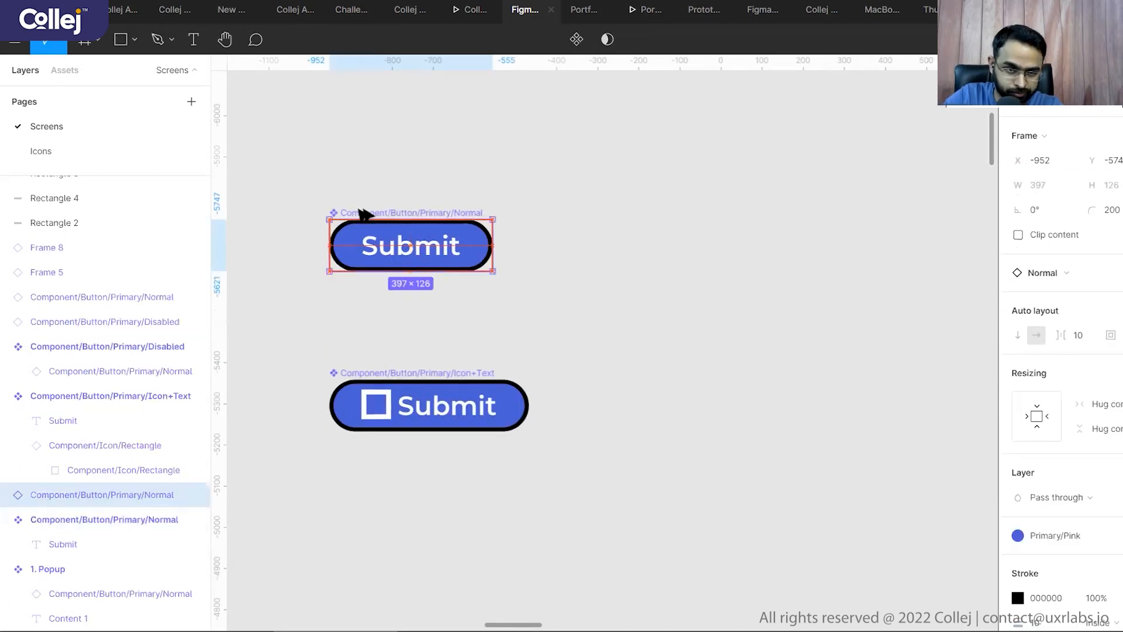
left_click_drag(373, 224, 640, 222)
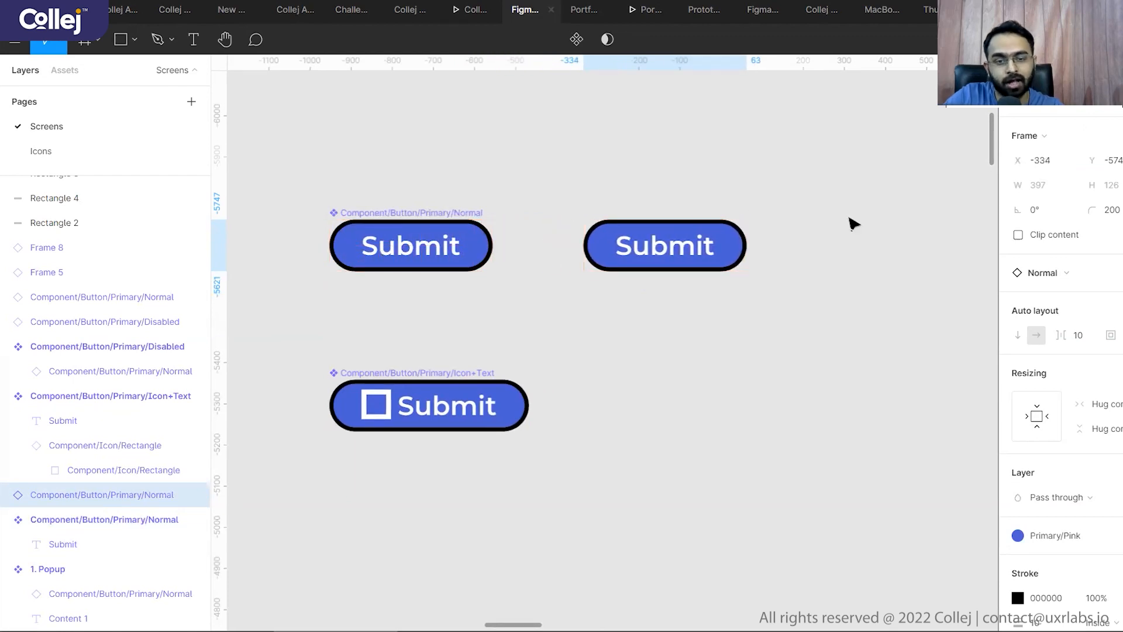
- Delete the Submit button instance placed beside the Component/Button/Primary/Normal component
right_click(662, 240)
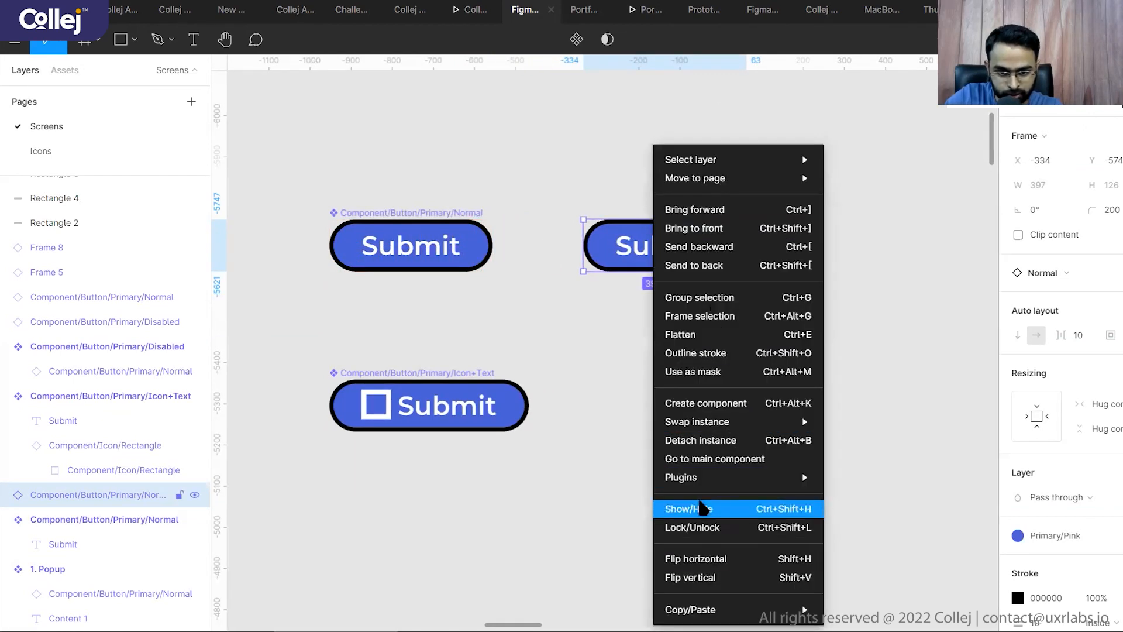
left_click(631, 400)
scroll(660, 342, "down", 3)
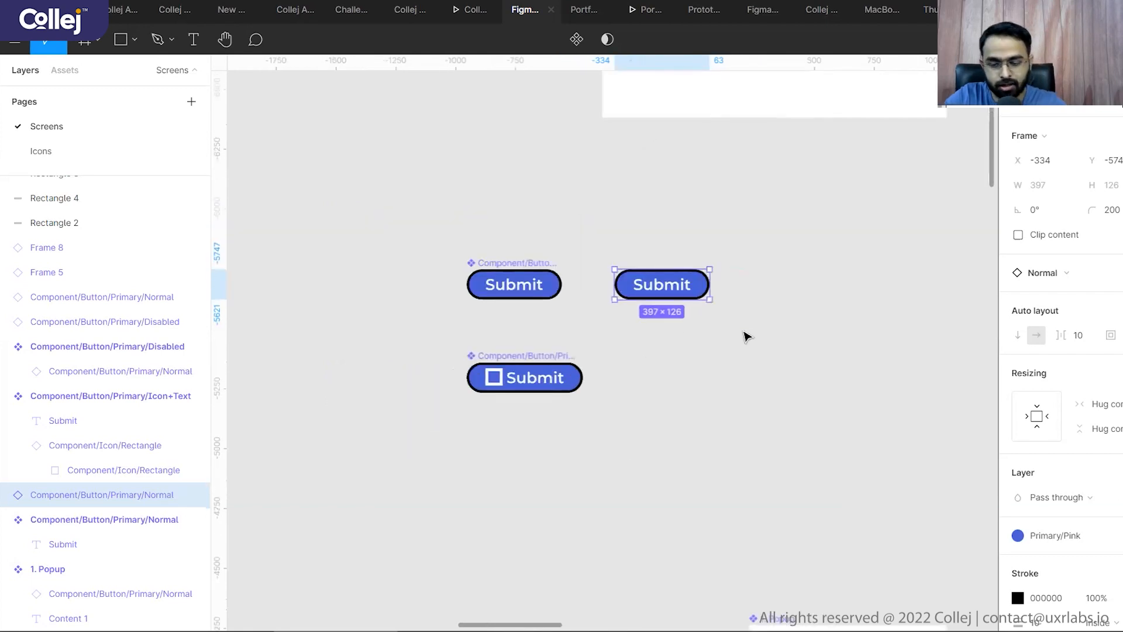
key("Delete")
- Move the gray Component/Button/Primary/Disabled component beside the Normal button component, level with it at about X -393
scroll(762, 341, "down", 5)
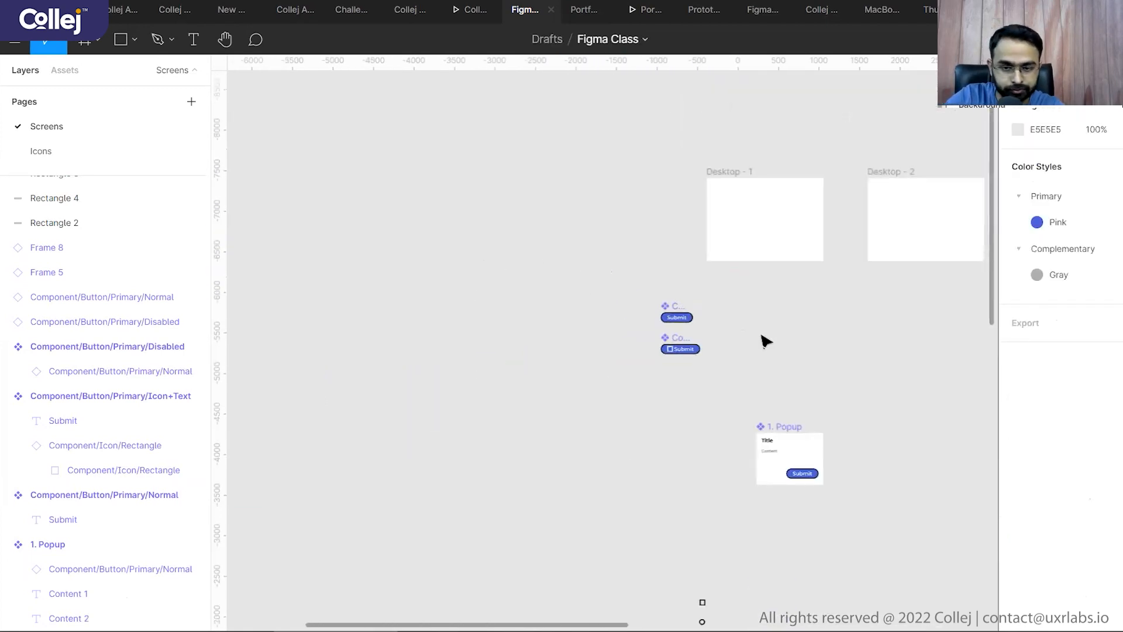
scroll(765, 341, "down", 1)
left_click_drag(715, 494, 728, 133)
scroll(660, 126, "up", 6)
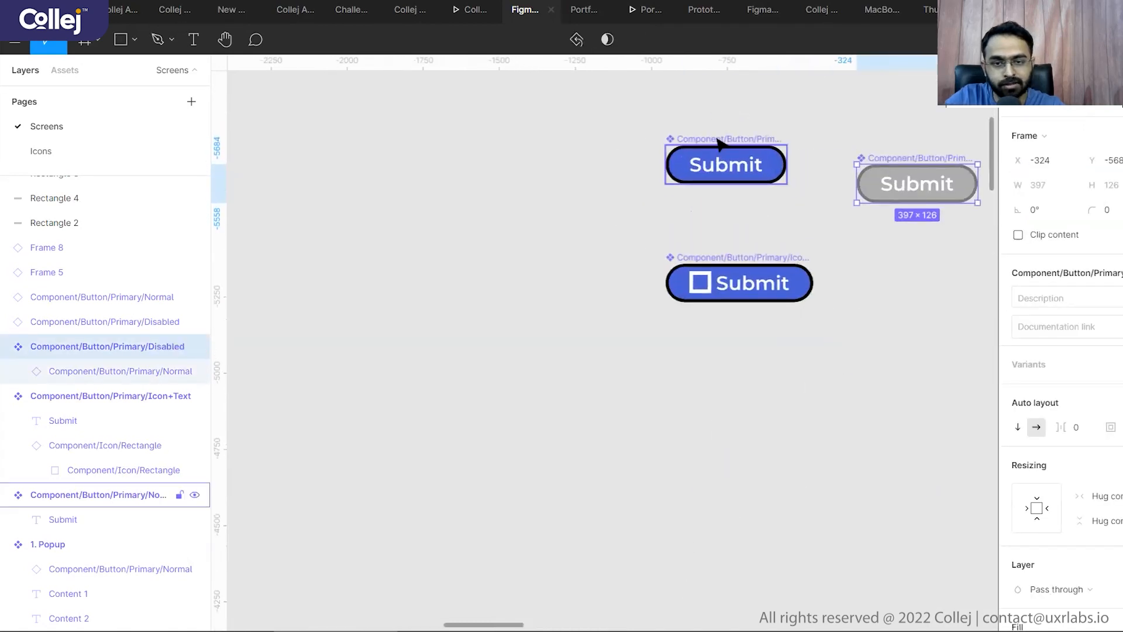
scroll(532, 251, "right", 3)
scroll(534, 293, "up", 5)
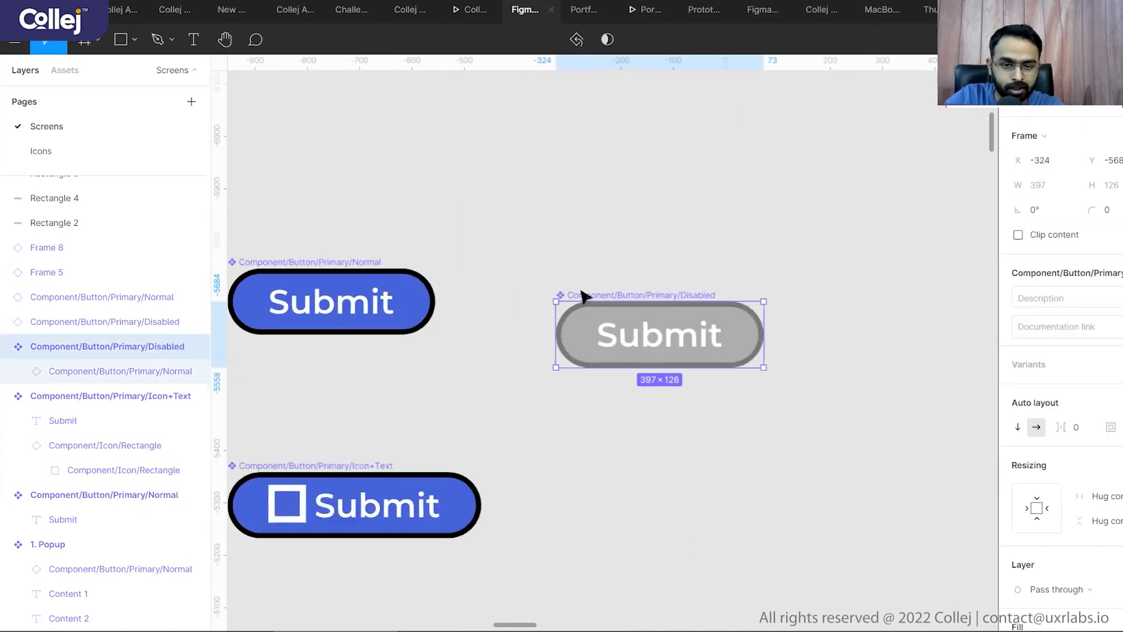
left_click_drag(593, 287, 571, 266)
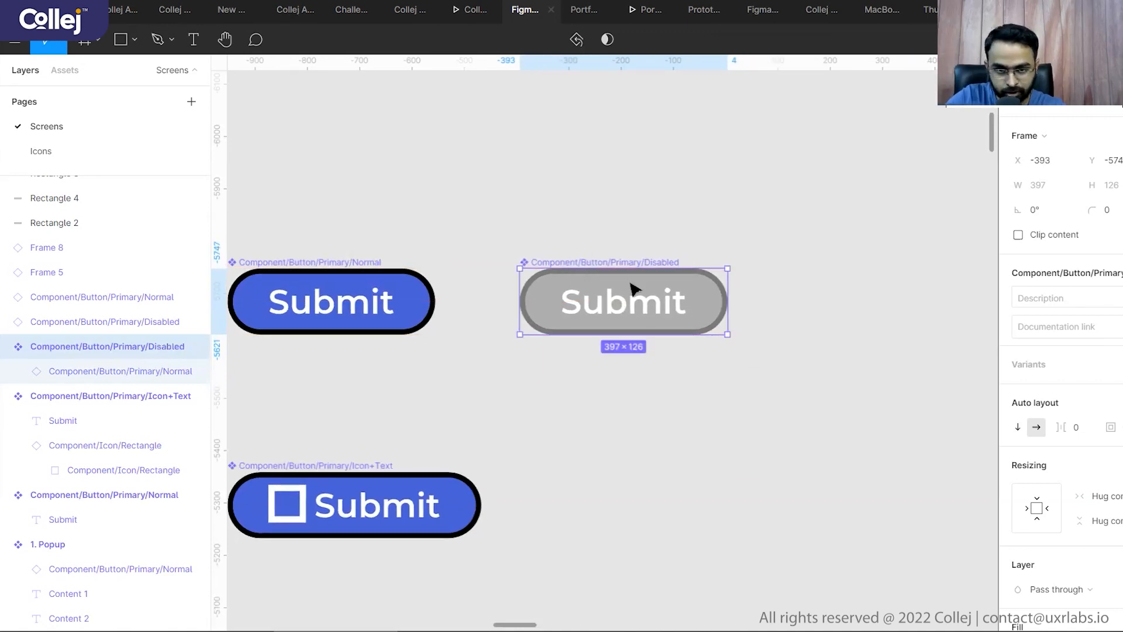
- Place an instance of the Component/Button/Primary/Normal button in the lower-right area of Desktop - 1, at about X 958, Y 801
scroll(579, 211, "down", 3)
scroll(561, 293, "up", 4)
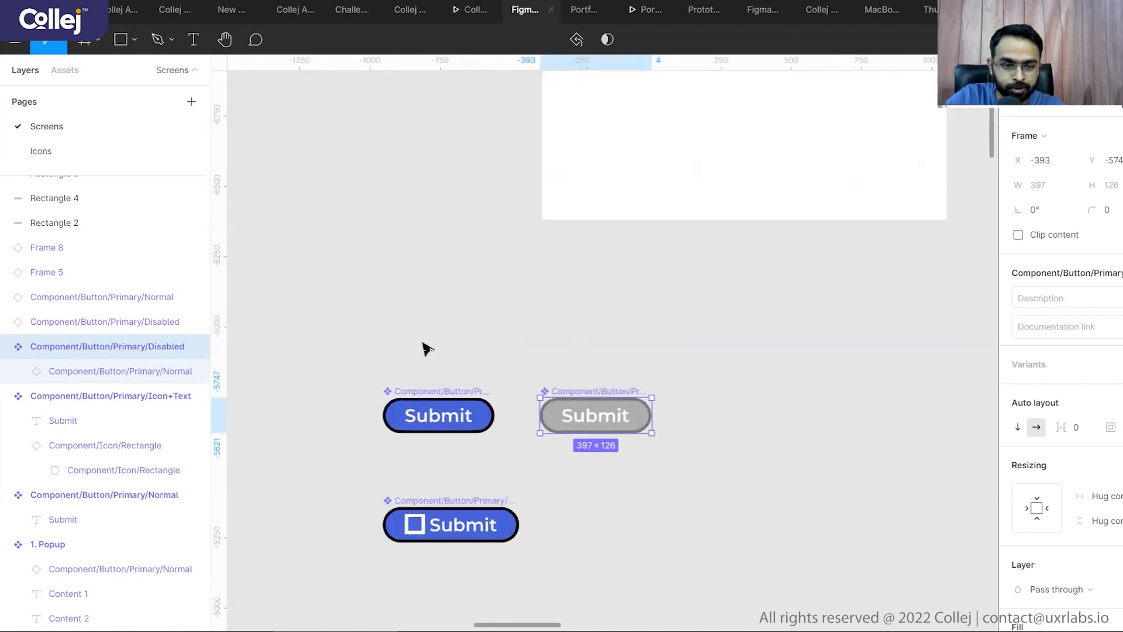
scroll(432, 345, "down", 2)
left_click(611, 155)
left_click_drag(432, 380, 692, 228)
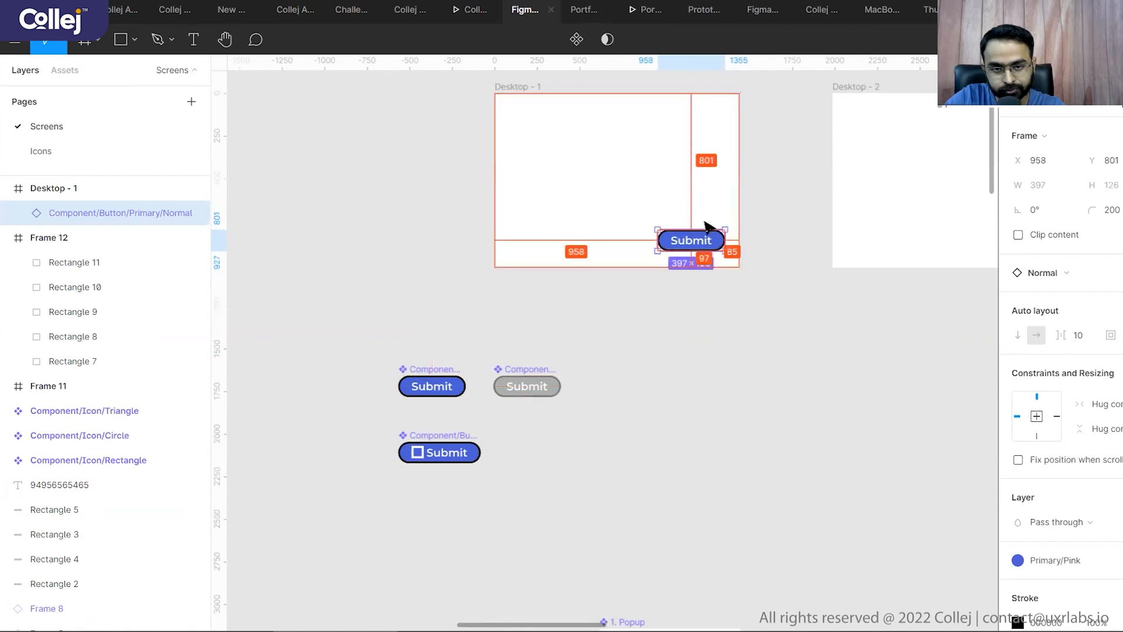
left_click(772, 230)
- Copy the Submit button instance from Desktop - 1 into the lower-right area of Desktop - 2, at about X 932, Y 801
scroll(700, 248, "down", 1)
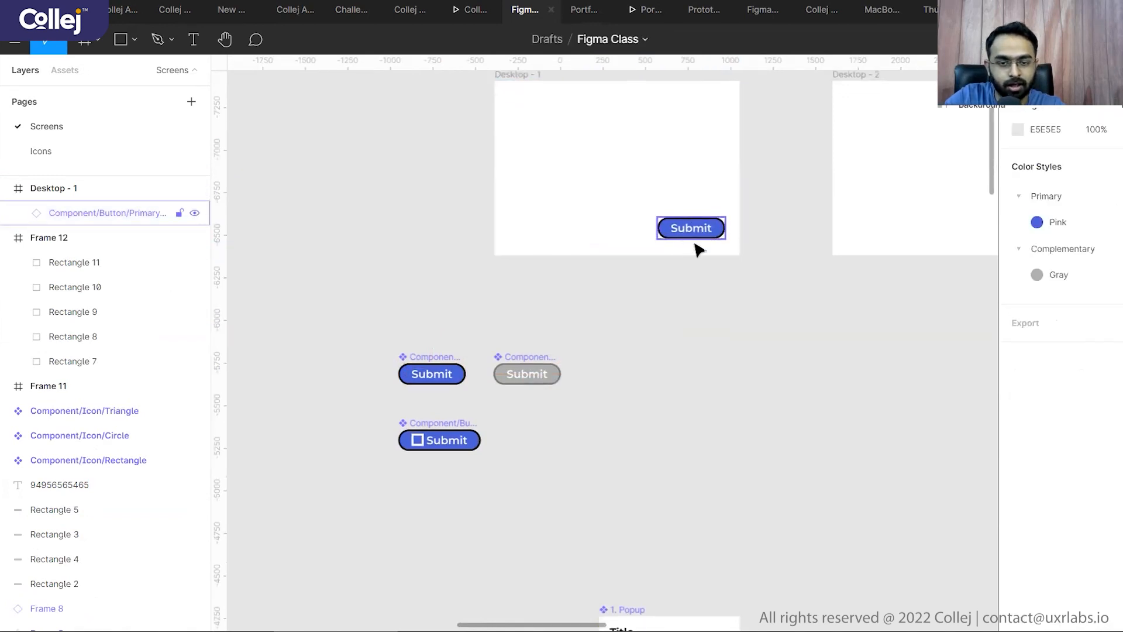
scroll(639, 228, "right", 6)
left_click(457, 279)
left_click_drag(457, 279, 804, 270)
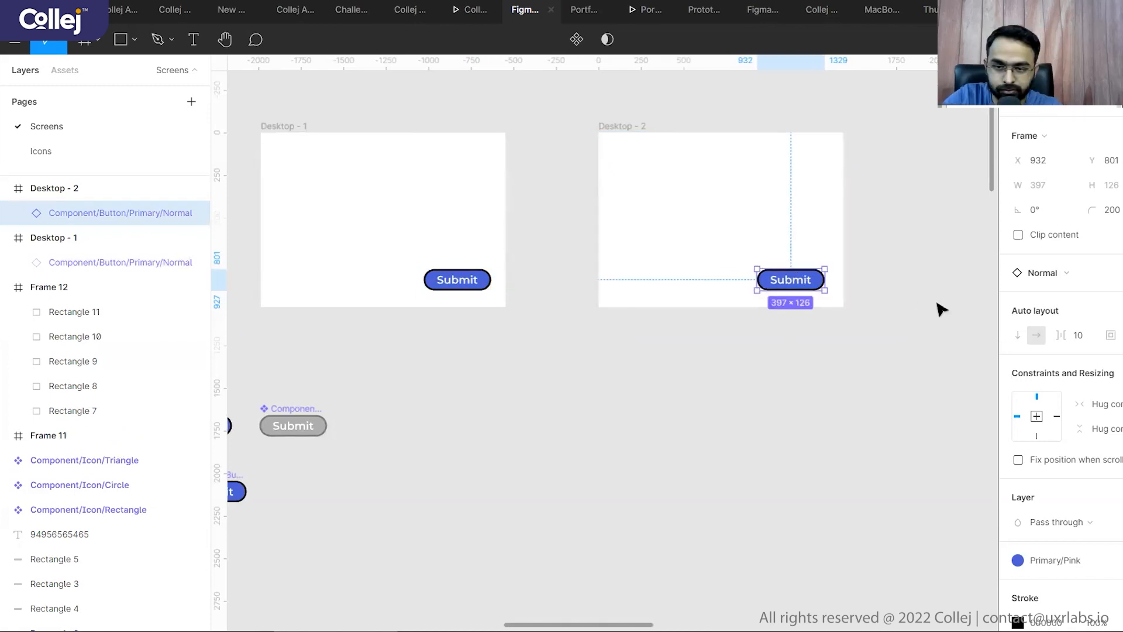
- Swap the Submit button instance in Desktop - 2 to the Disabled component
left_click(1055, 270)
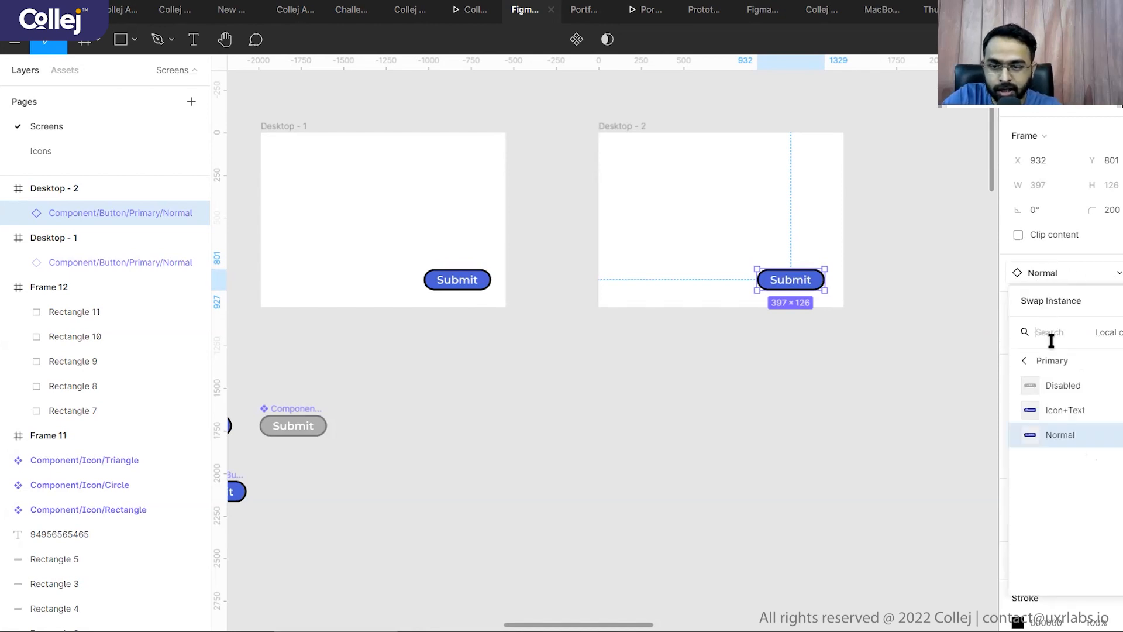
left_click(1072, 381)
left_click(891, 386)
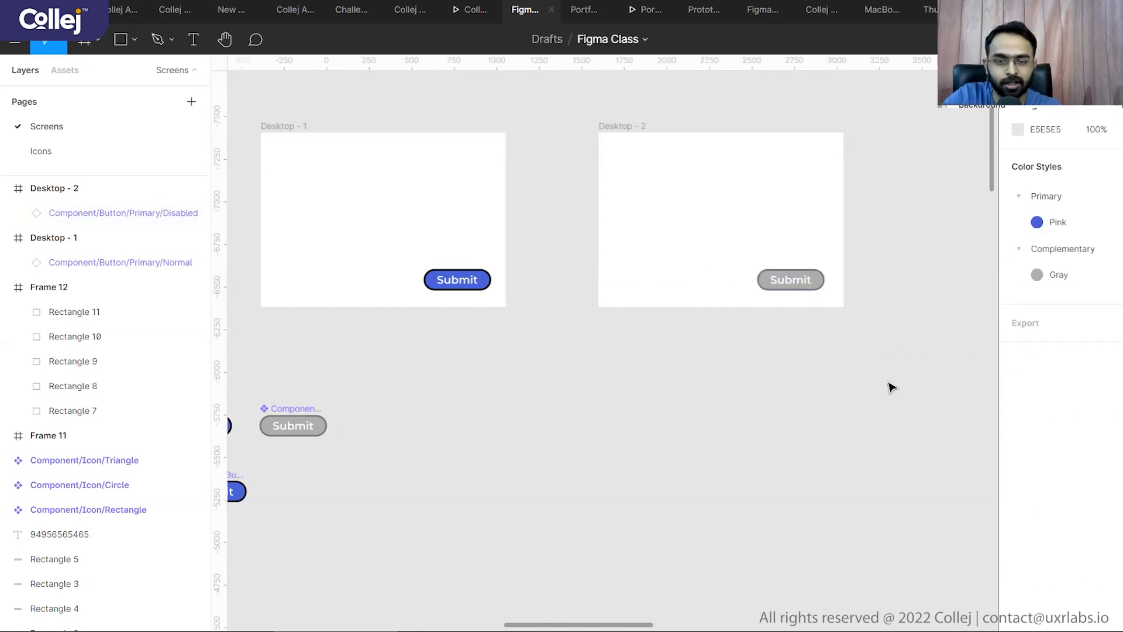
scroll(585, 421, "left", 5)
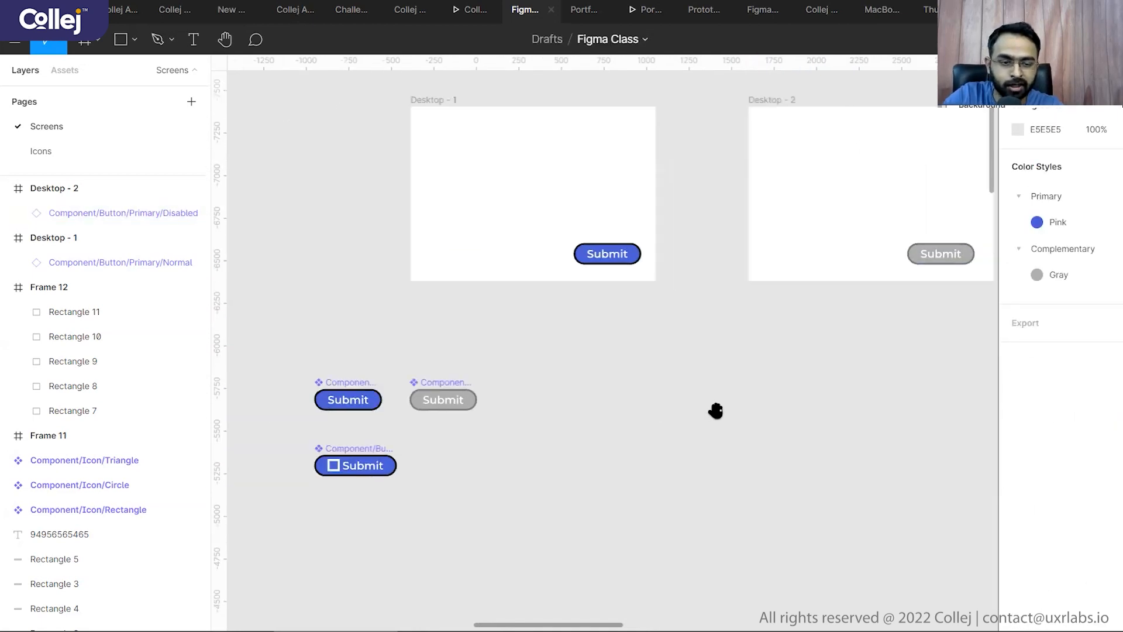
- Examine the Normal and Disabled Submit button components and compare how their component names are structured
scroll(539, 407, "up", 5, "ctrl")
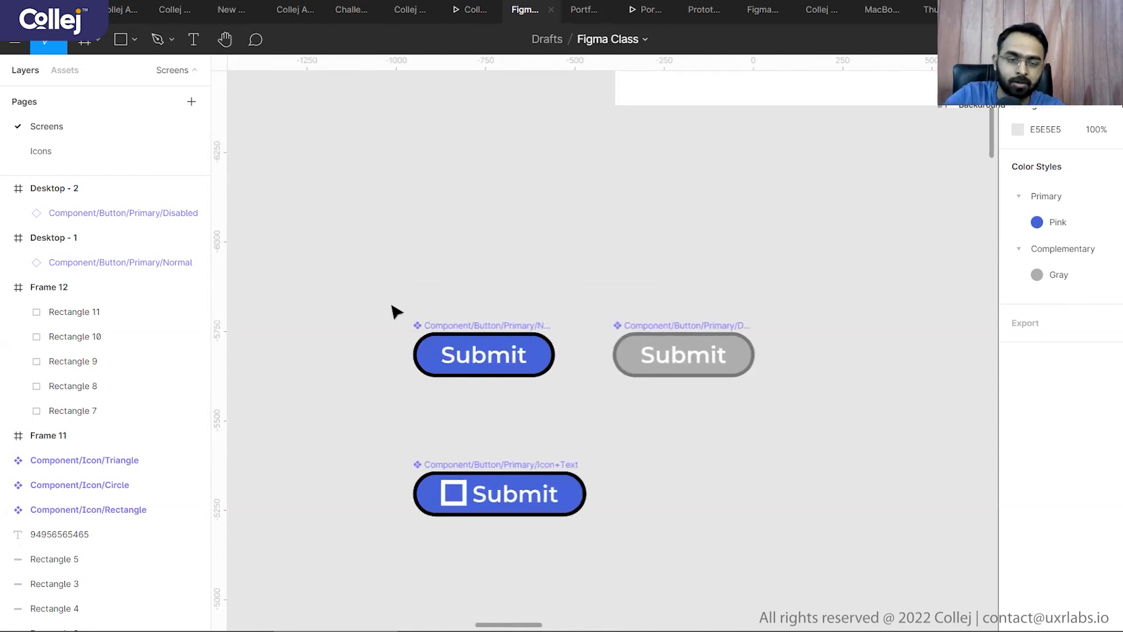
scroll(591, 337, "up", 3, "ctrl")
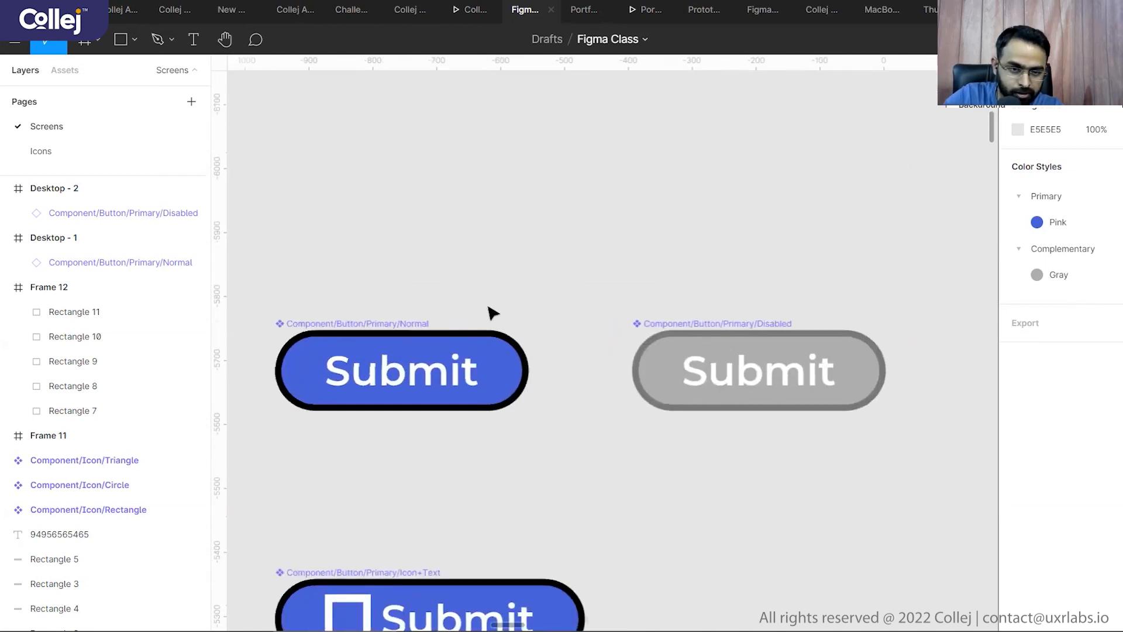
left_click(379, 326)
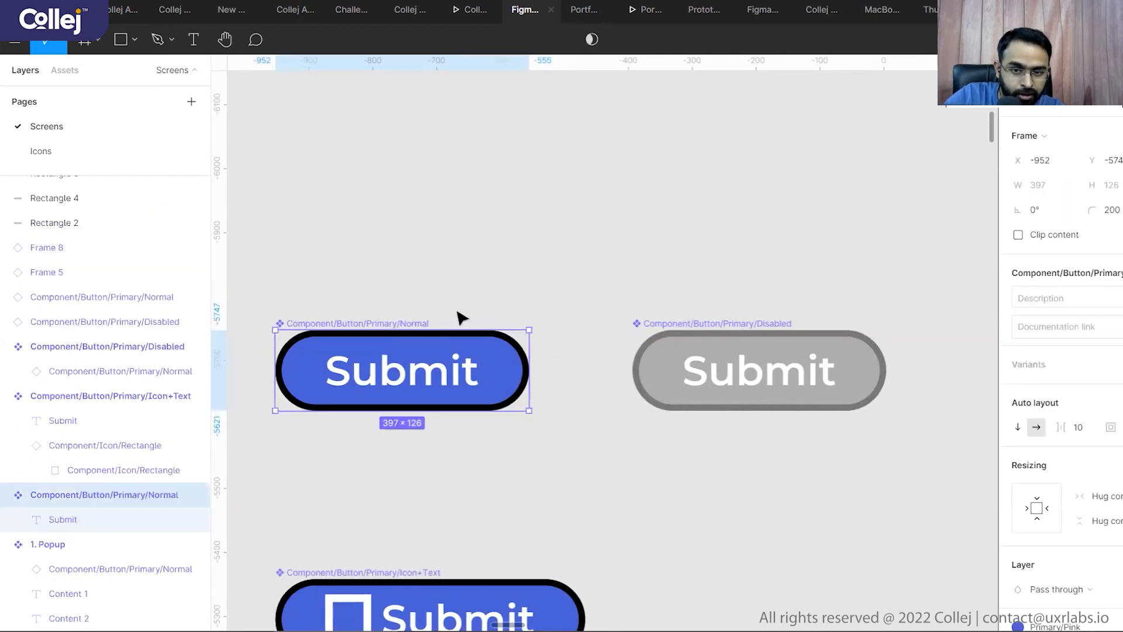
left_click(762, 325)
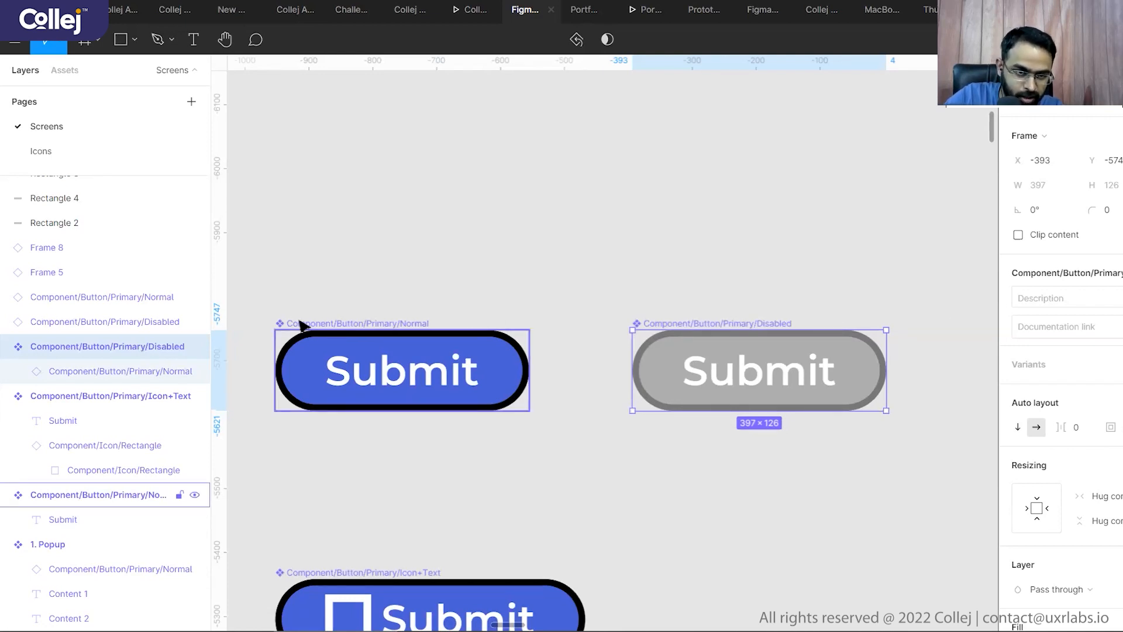
scroll(304, 354, "up", 3)
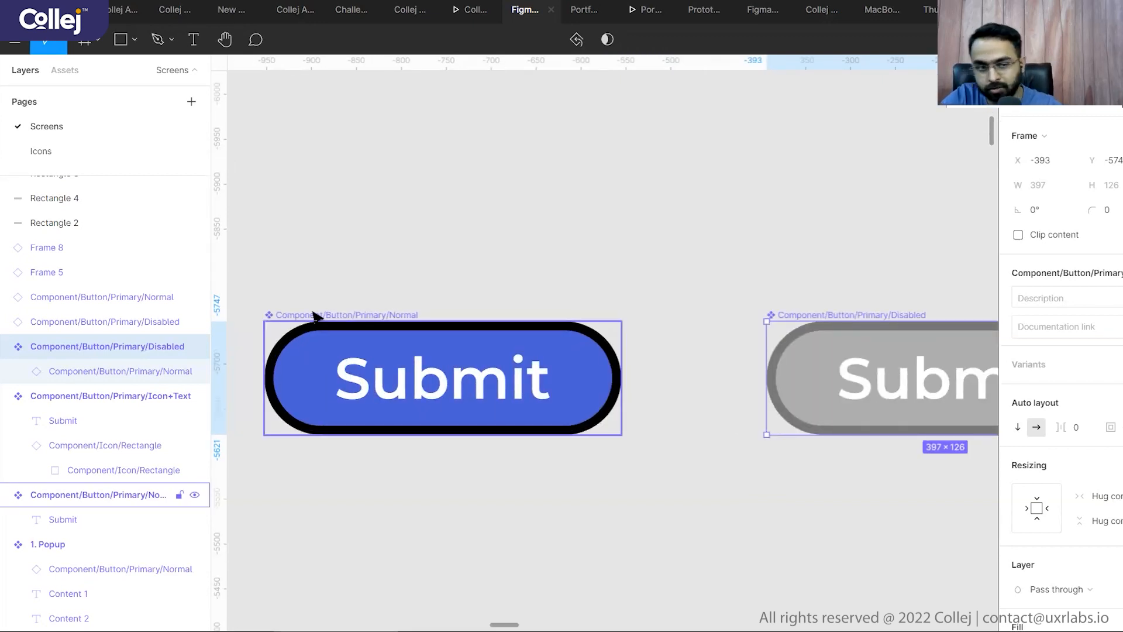
left_click(639, 256)
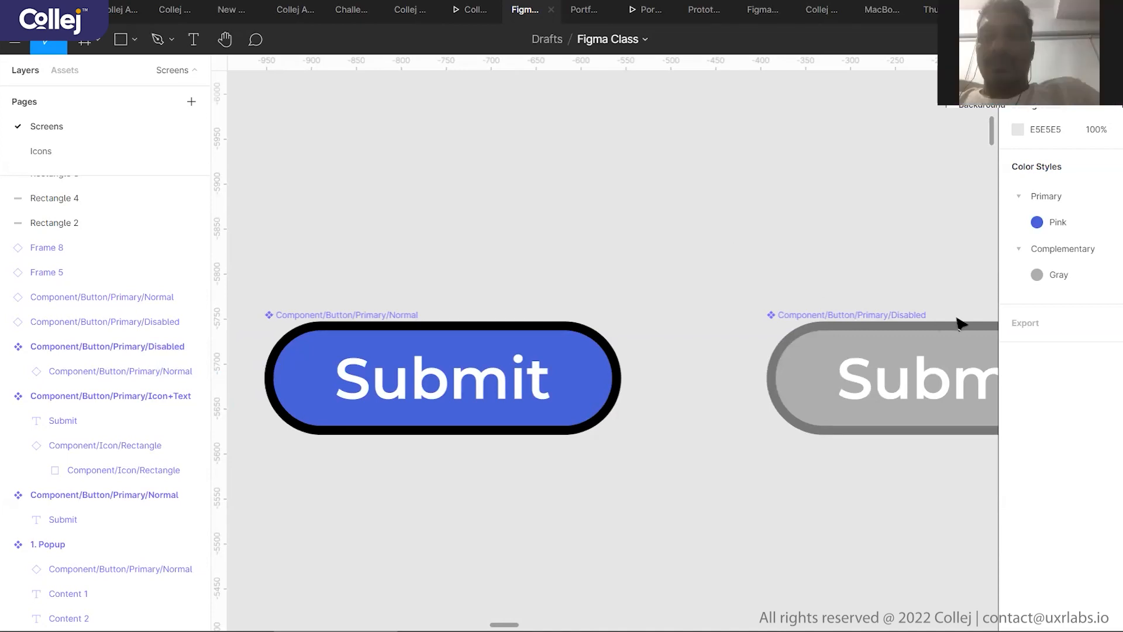
scroll(895, 299, "up", 3)
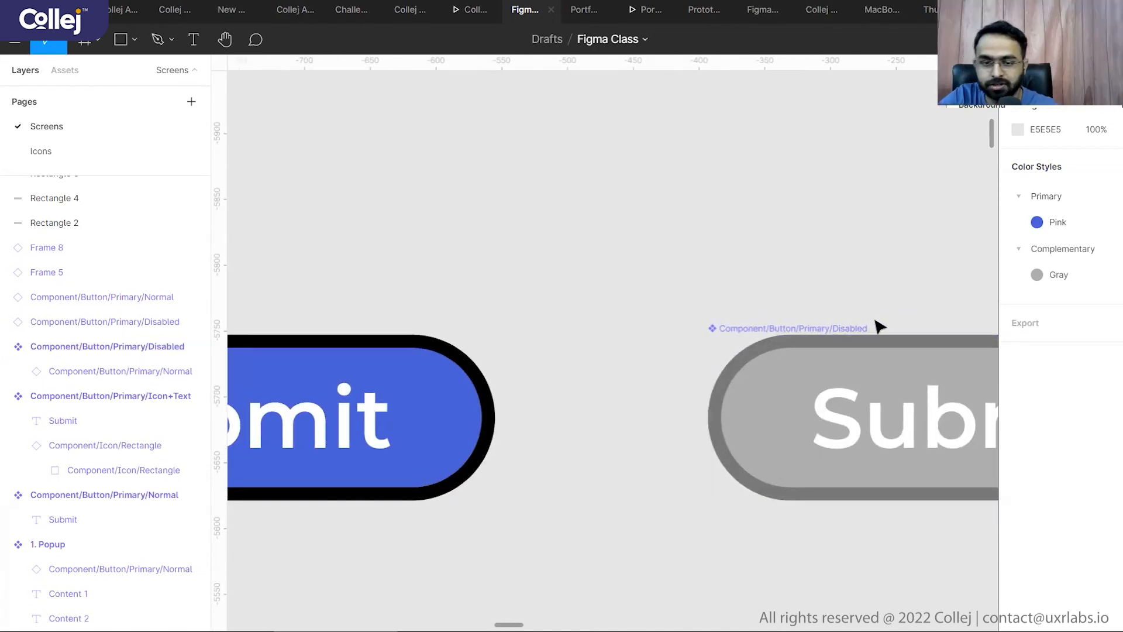
scroll(564, 287, "down", 4)
scroll(594, 276, "up", 5)
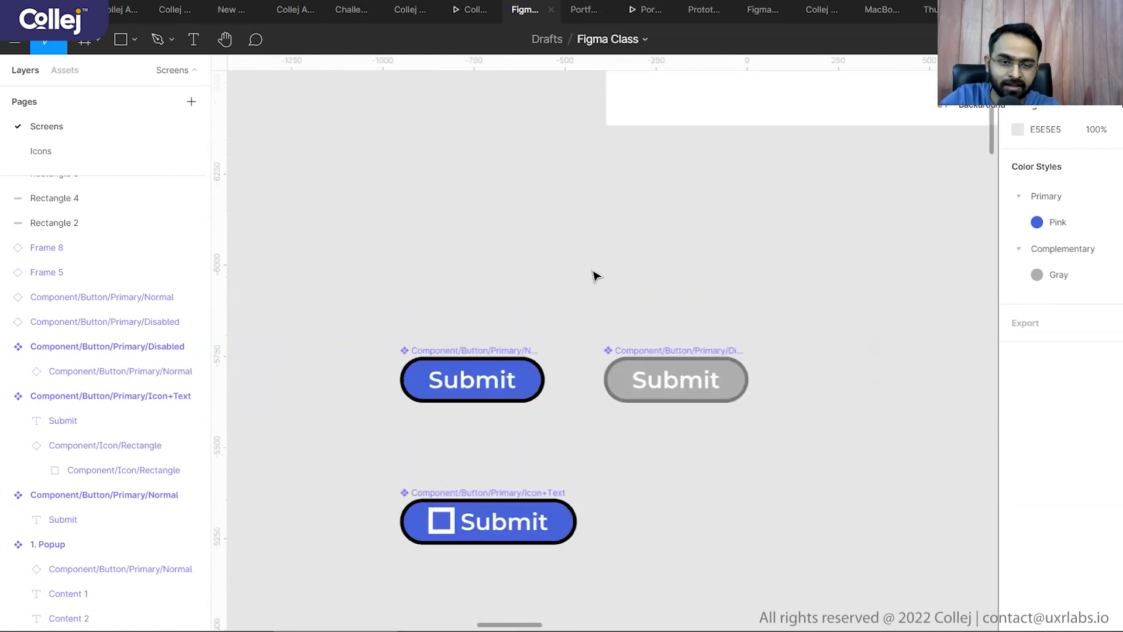
- Review the swap options available for the Submit button instance in Desktop - 1, keeping the Normal component
scroll(506, 271, "down", 2)
left_click(851, 253)
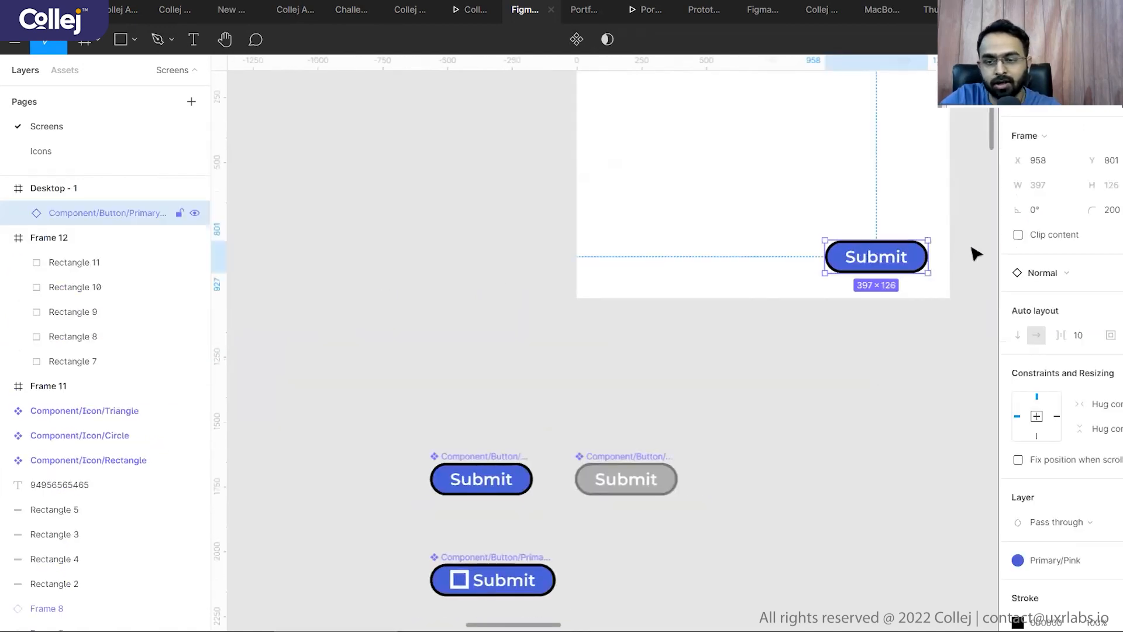
left_click(1046, 271)
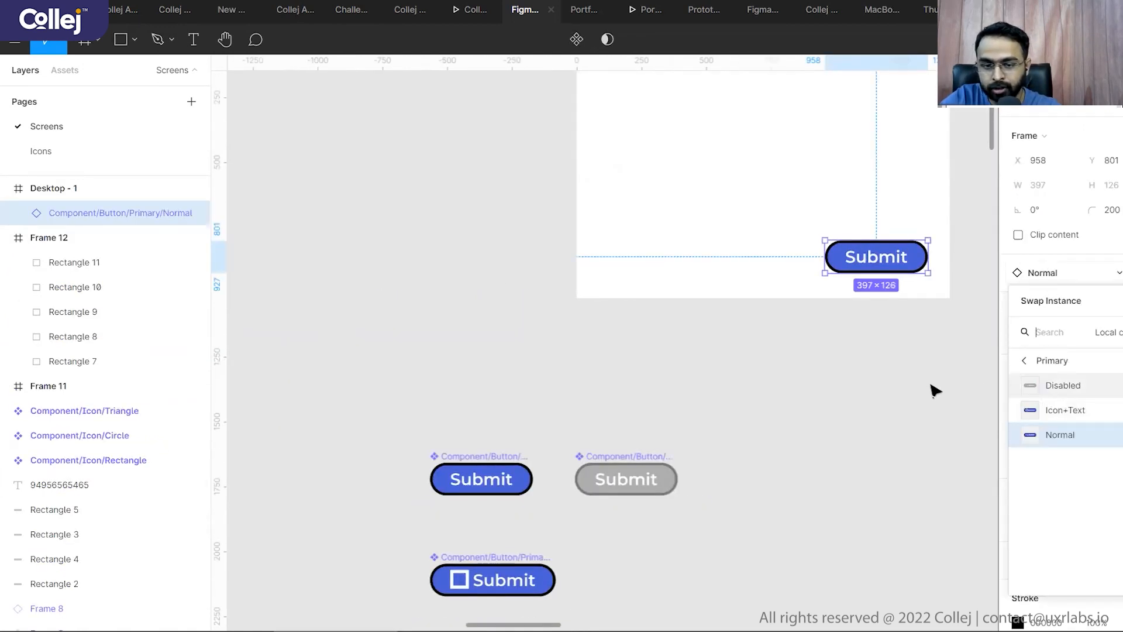
left_click(724, 495)
- Rename the gray button component to Component/Button//Disabled and check the swap options of the Submit instance in Desktop - 1
scroll(673, 494, "up", 5)
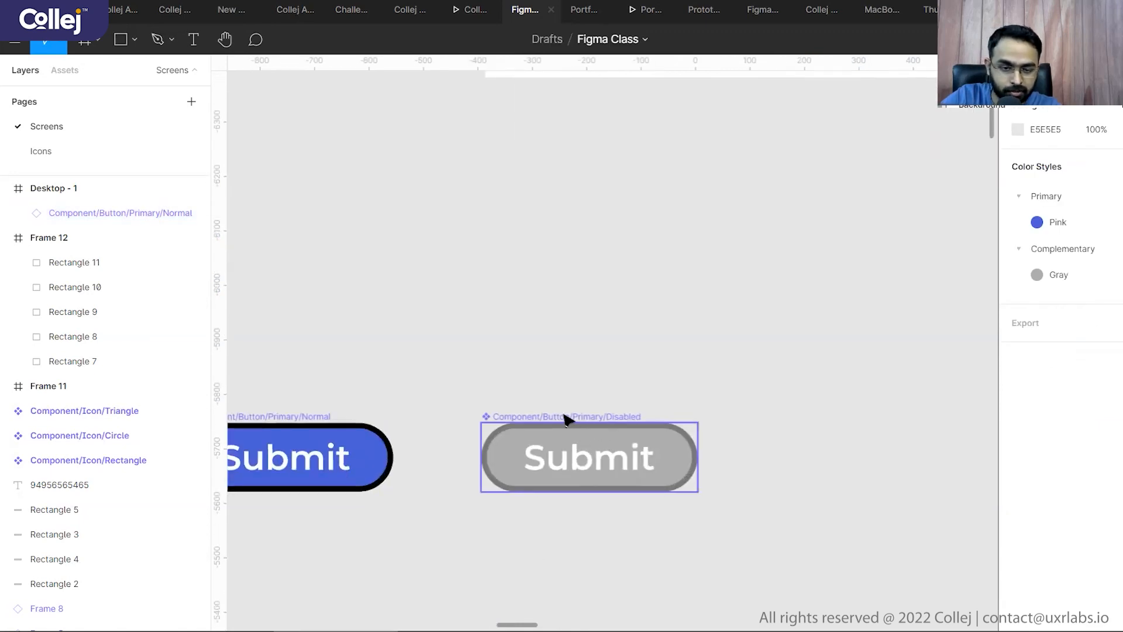
left_click(566, 422)
double_click(120, 418)
key("BackSpace")
left_click(515, 337)
scroll(608, 357, "down", 3)
scroll(609, 357, "down", 2)
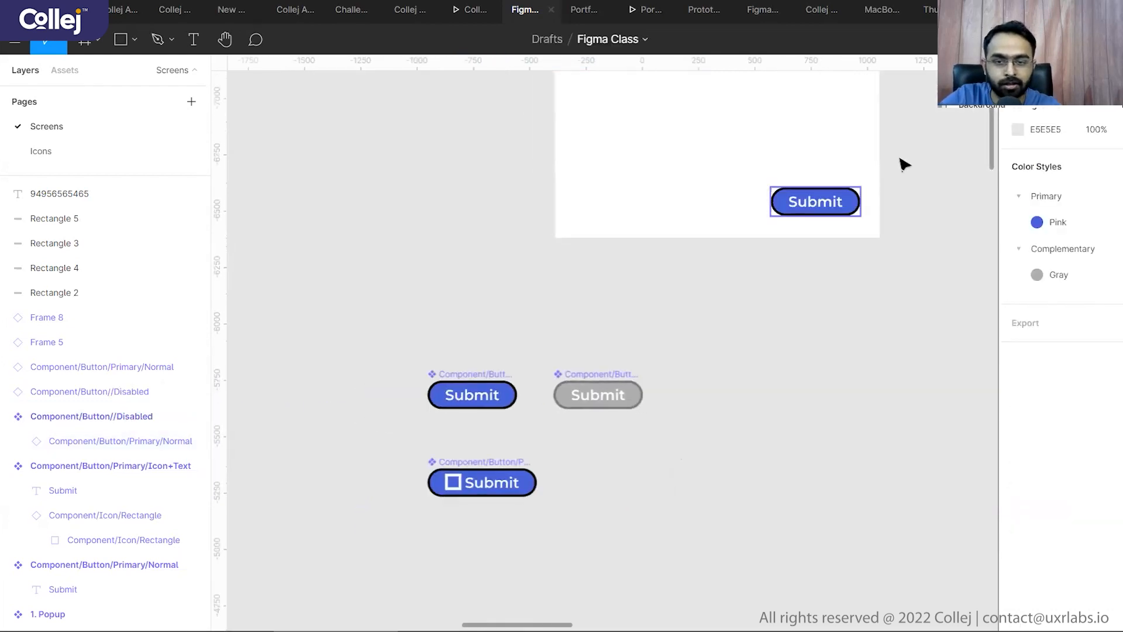
left_click(843, 202)
left_click(1044, 275)
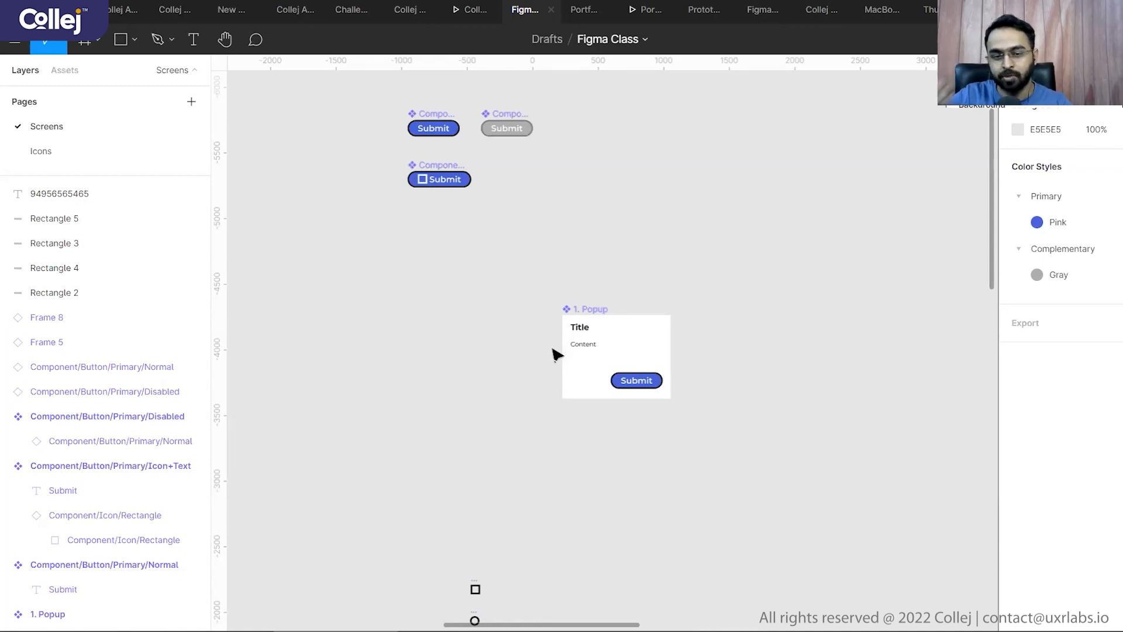
- Place an instance of the 1. Popup component to the right of the main component and slightly higher
scroll(647, 364, "up", 5)
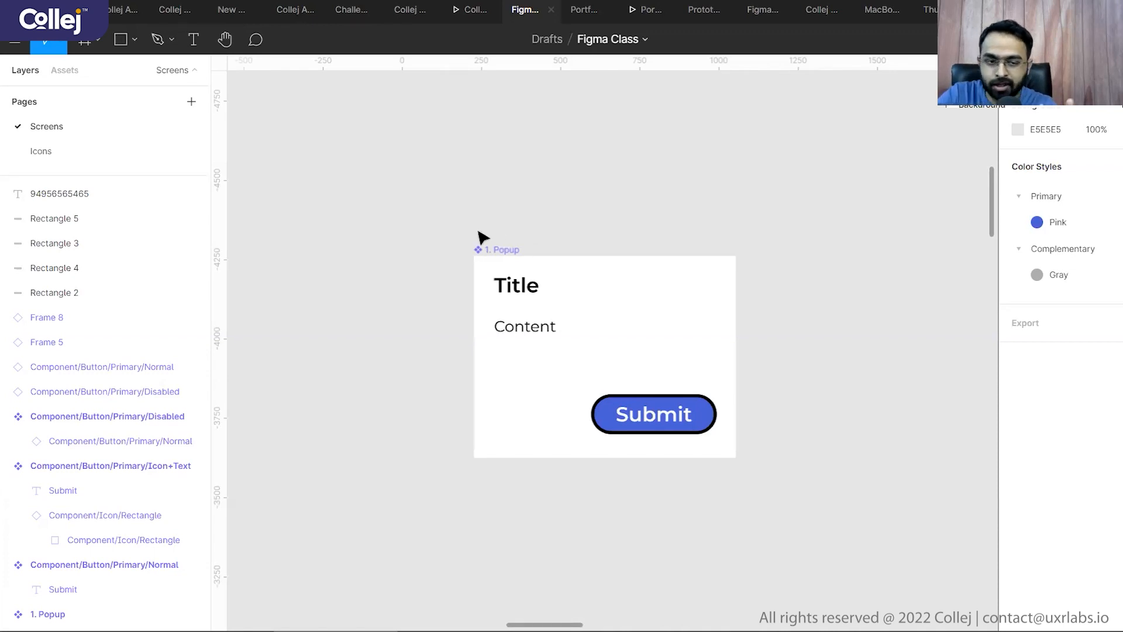
left_click(497, 250)
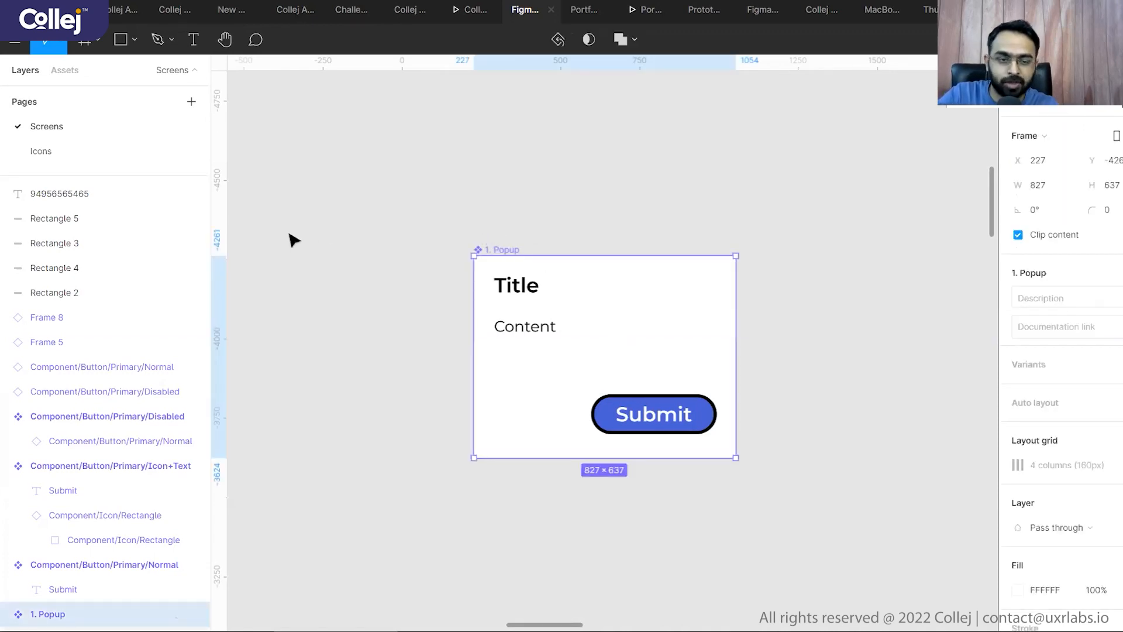
scroll(289, 241, "down", 2)
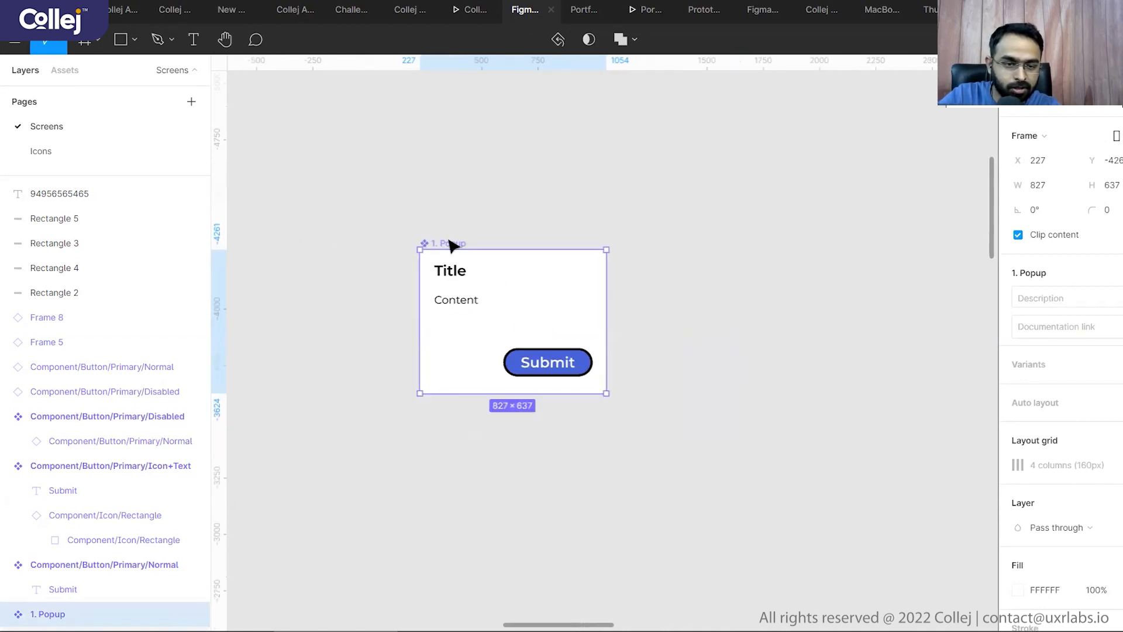
left_click_drag(454, 243, 766, 176)
- Change the button label in the new popup instance to "Save"
left_click(874, 298)
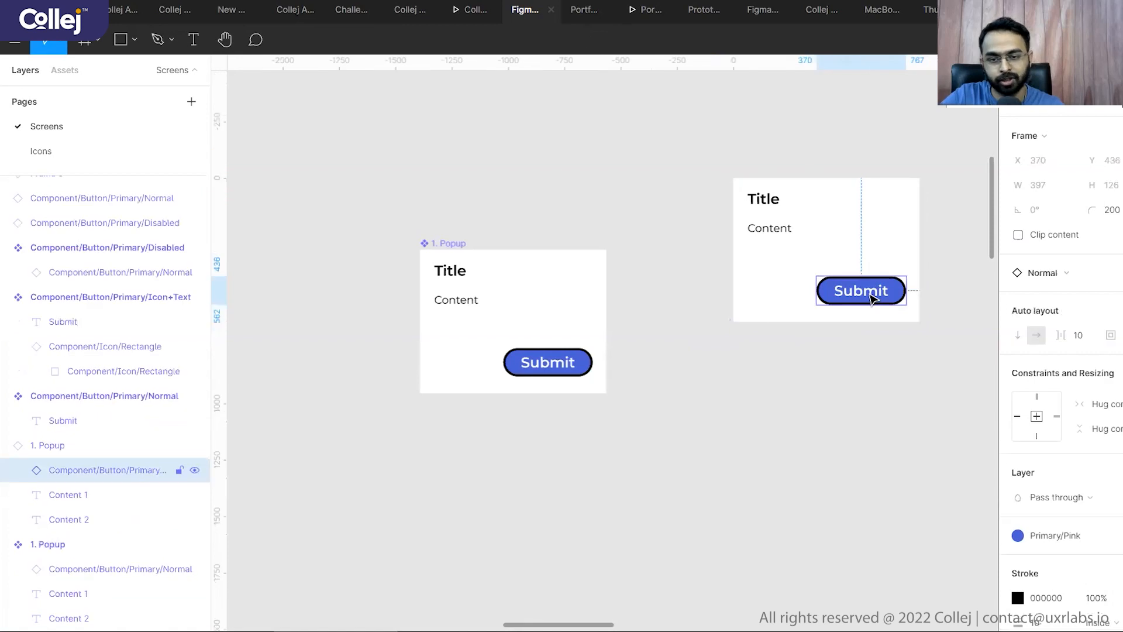
double_click(860, 291)
type("Save")
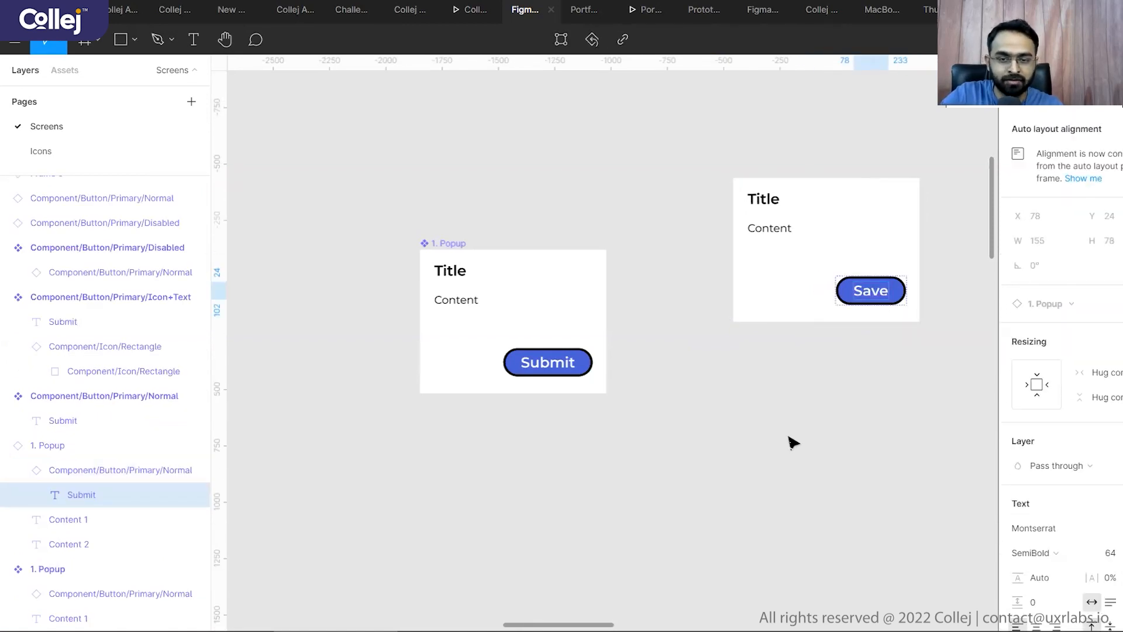
left_click(777, 436)
- Duplicate the popup instance directly below the Save popup and set the copy's button label to "Ok"
left_click(751, 234)
left_click_drag(752, 233, 757, 457)
double_click(883, 489)
type("Ok")
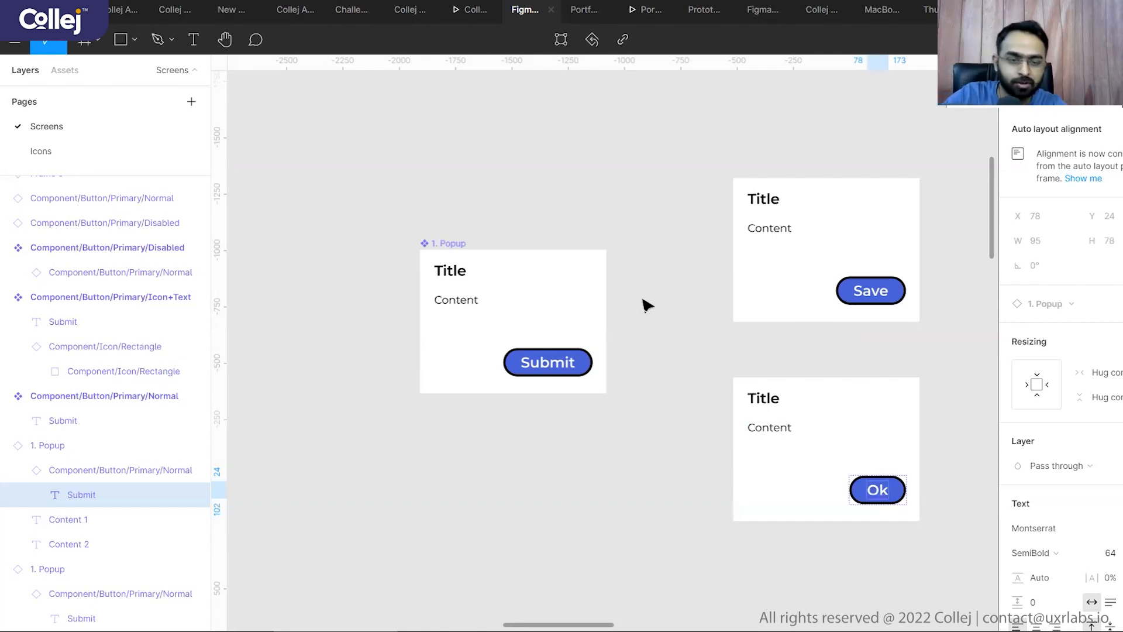
- Change the title text in the main 1. Popup component to "Updated Title"
double_click(462, 270)
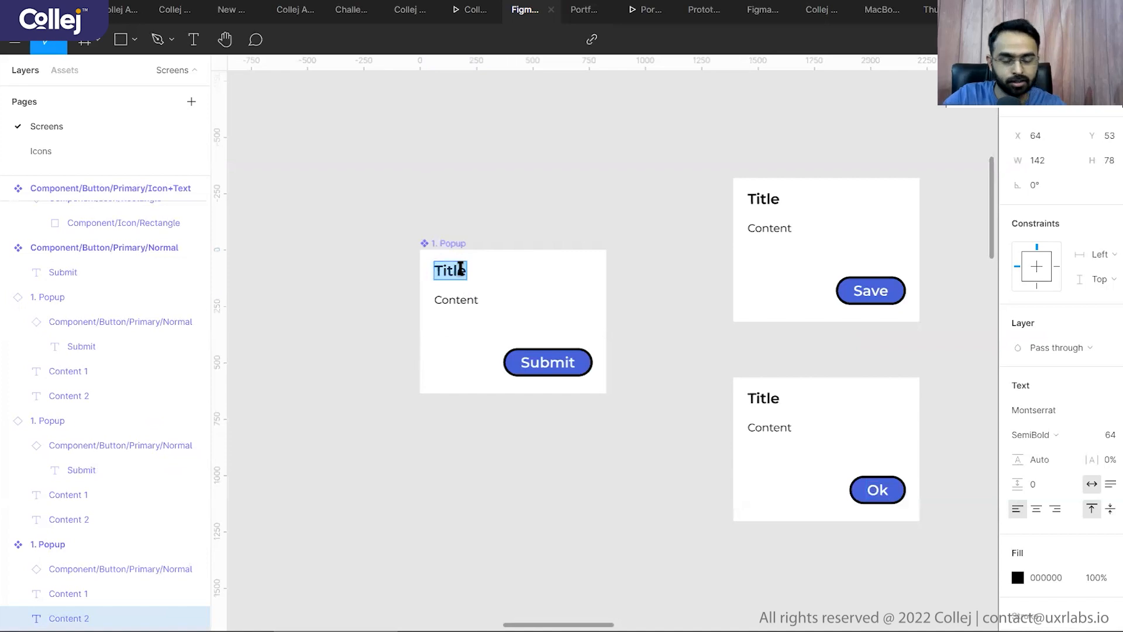
type("Updated Title")
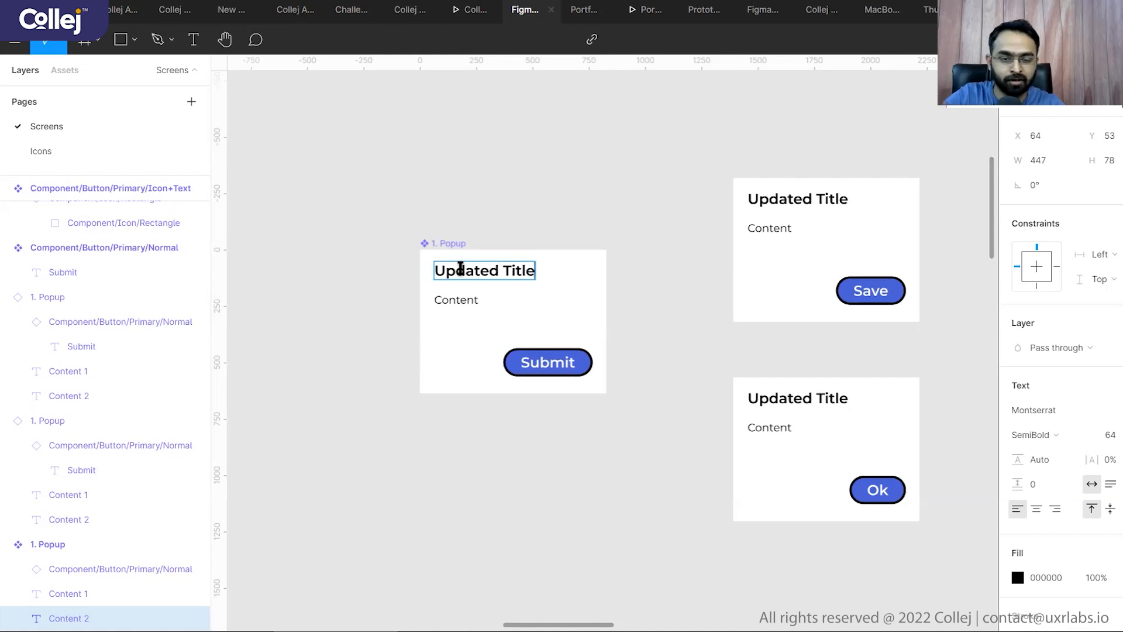
key("Escape")
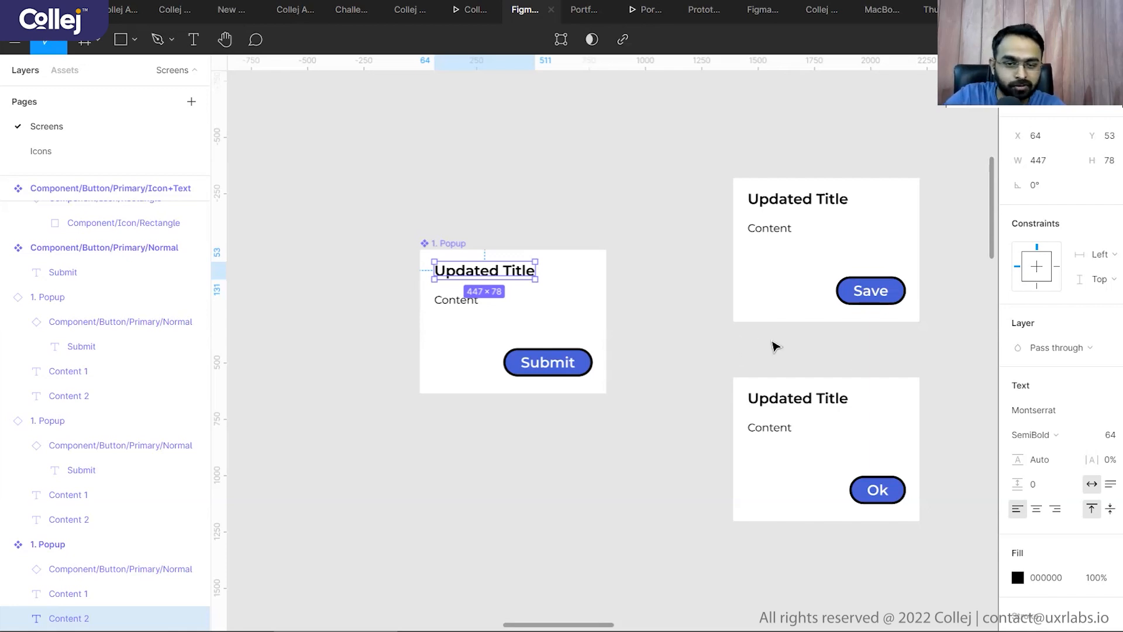
- Arrange the circle and triangle icon components in one row beside the square icon, with the triangle at about X -247
scroll(895, 368, "down", 5)
scroll(620, 351, "down", 3)
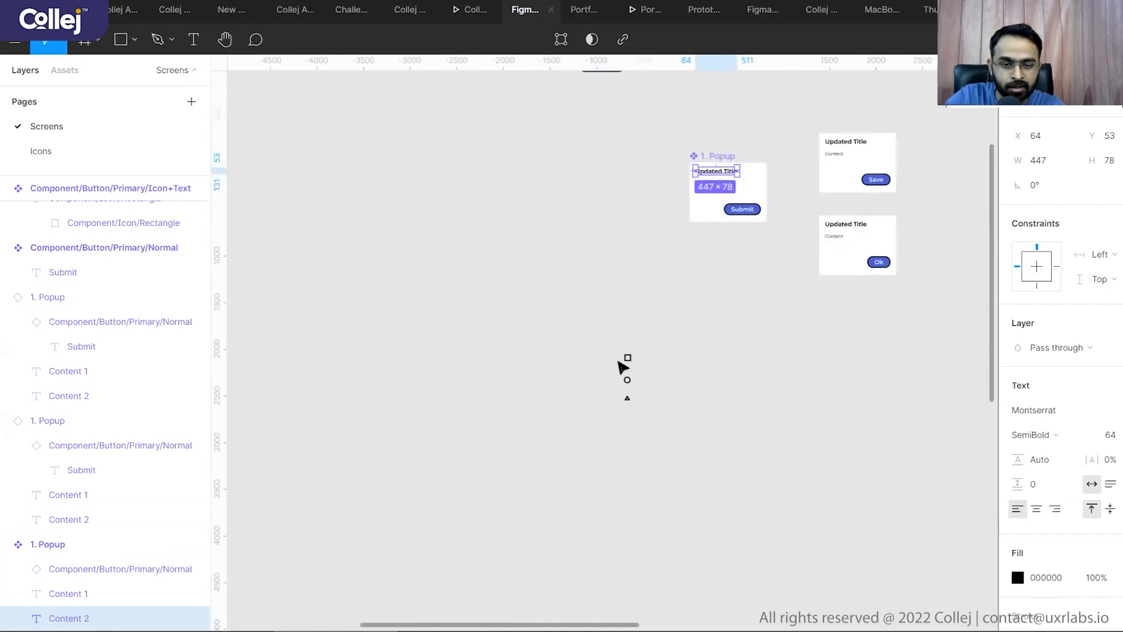
scroll(617, 346, "up", 5)
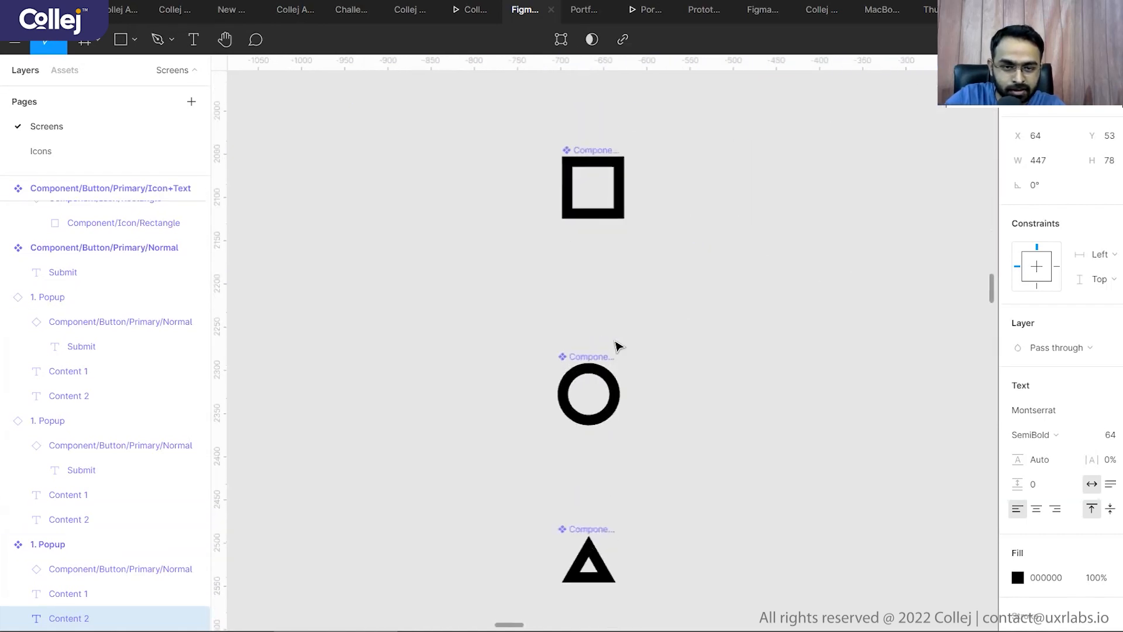
scroll(585, 336, "down", 1)
left_click_drag(586, 346, 688, 124)
left_click_drag(585, 511, 781, 140)
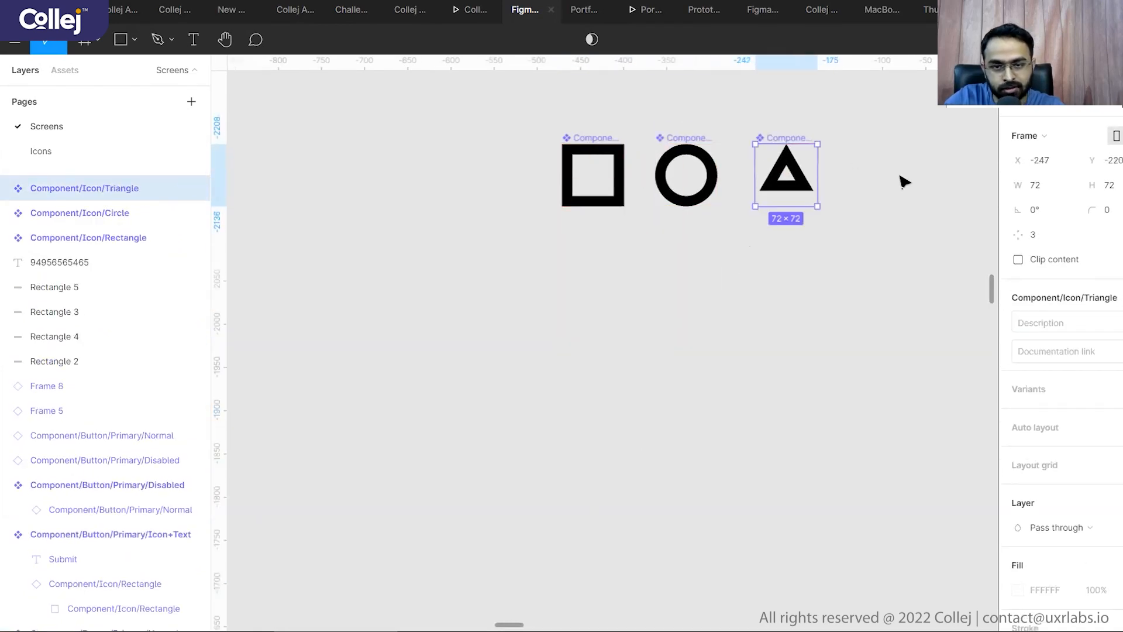
left_click(904, 183)
- Nudge the triangle shape inside Component/Icon/Triangle down 8 px to Y 8
double_click(799, 188)
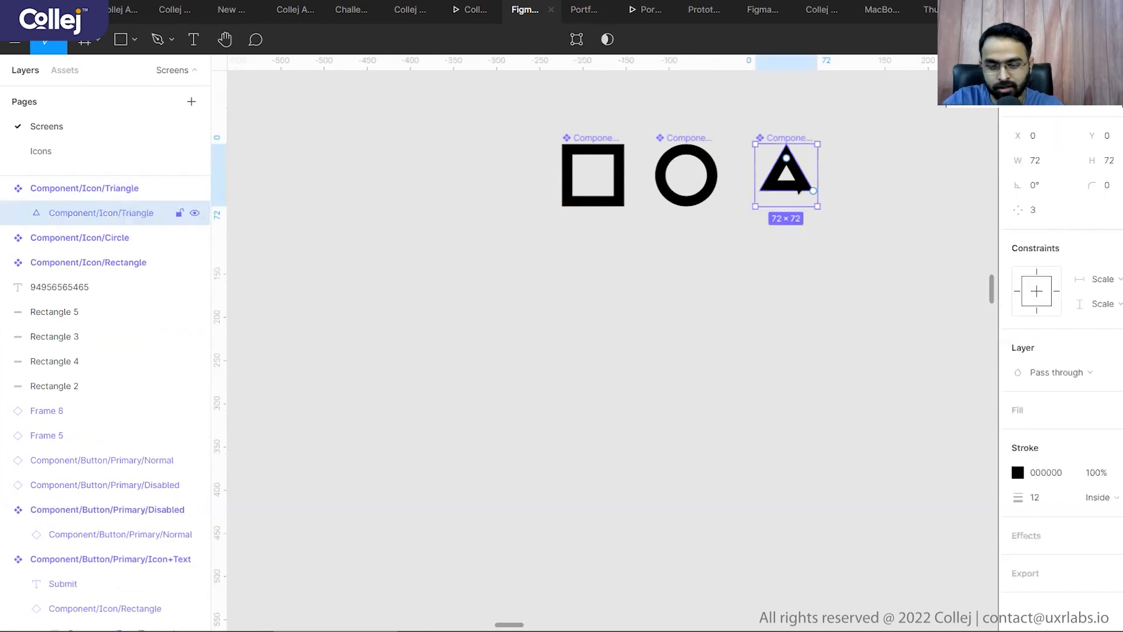
key("Down")
key("Down")
key("Down")
key("Down")
key("Down")
key("Down")
key("Down")
key("Down")
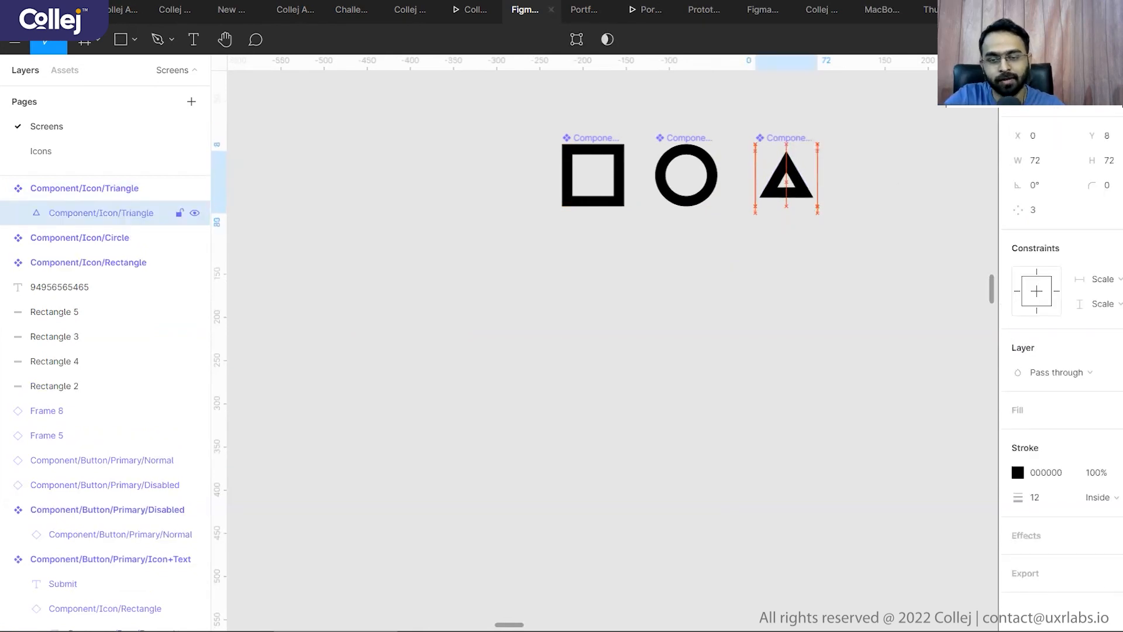
left_click(900, 264)
- Inspect the Component/Button/Primary/Icon+Text component and the square icon instance nested inside it
scroll(740, 376, "up", 8)
scroll(443, 281, "down", 3)
scroll(443, 280, "down", 2)
scroll(443, 281, "up", 5)
scroll(443, 279, "down", 2)
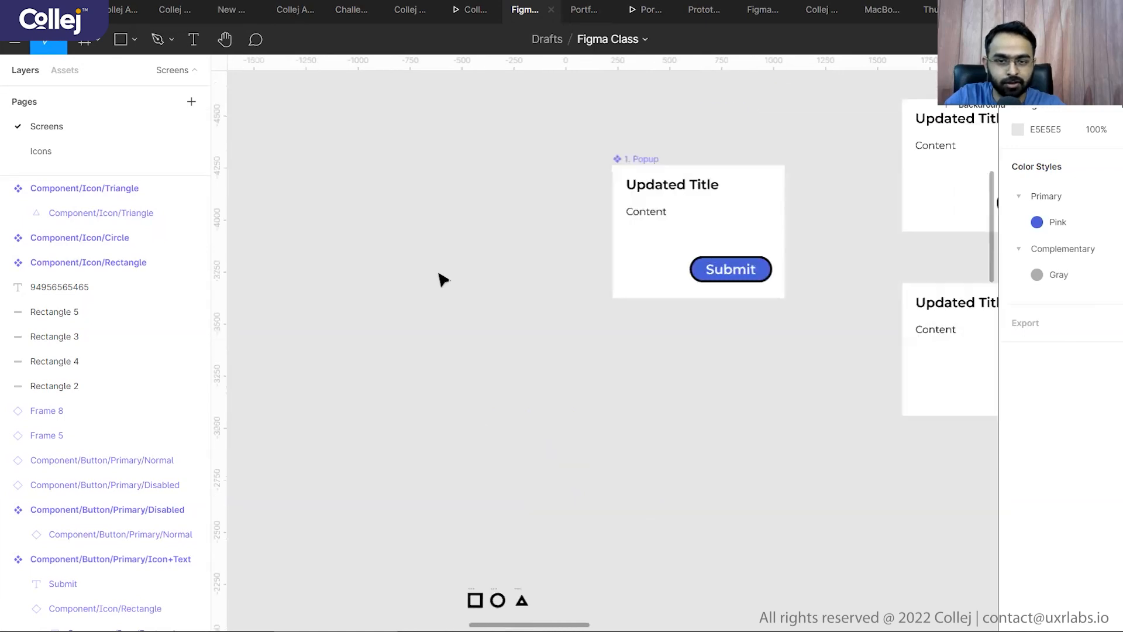
scroll(578, 309, "up", 4)
scroll(577, 310, "up", 2)
scroll(397, 246, "up", 6)
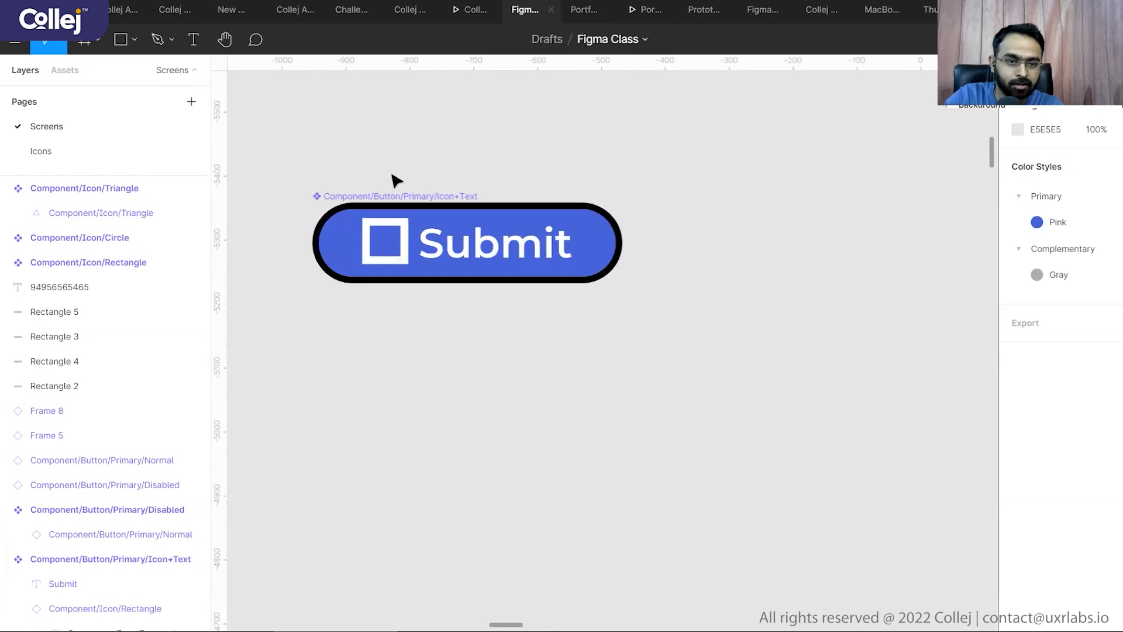
left_click(377, 219)
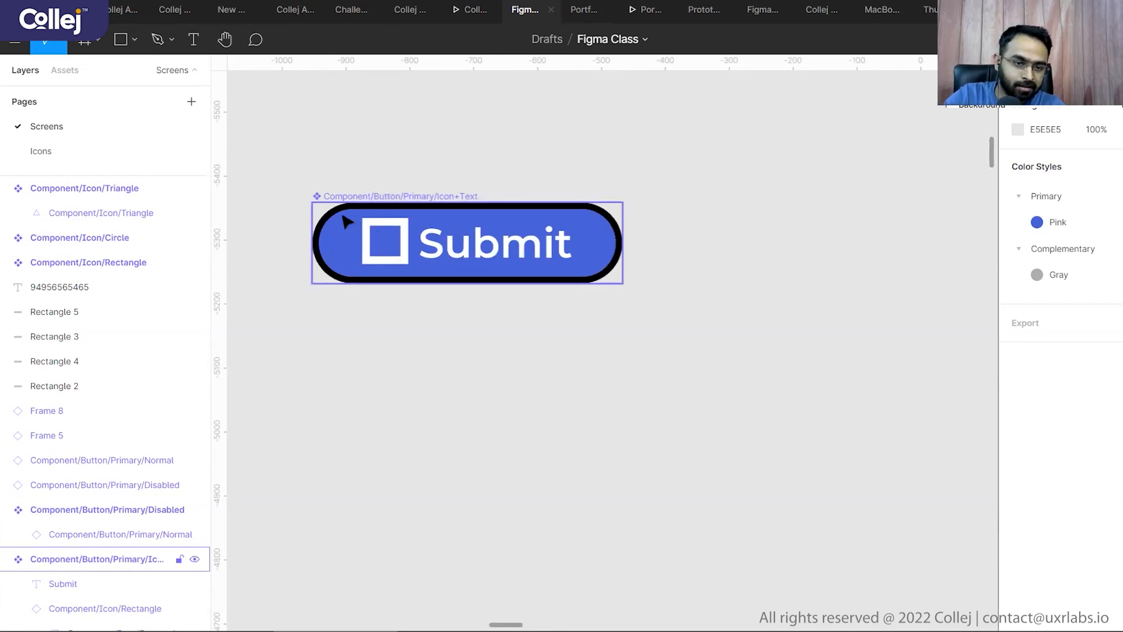
double_click(389, 231)
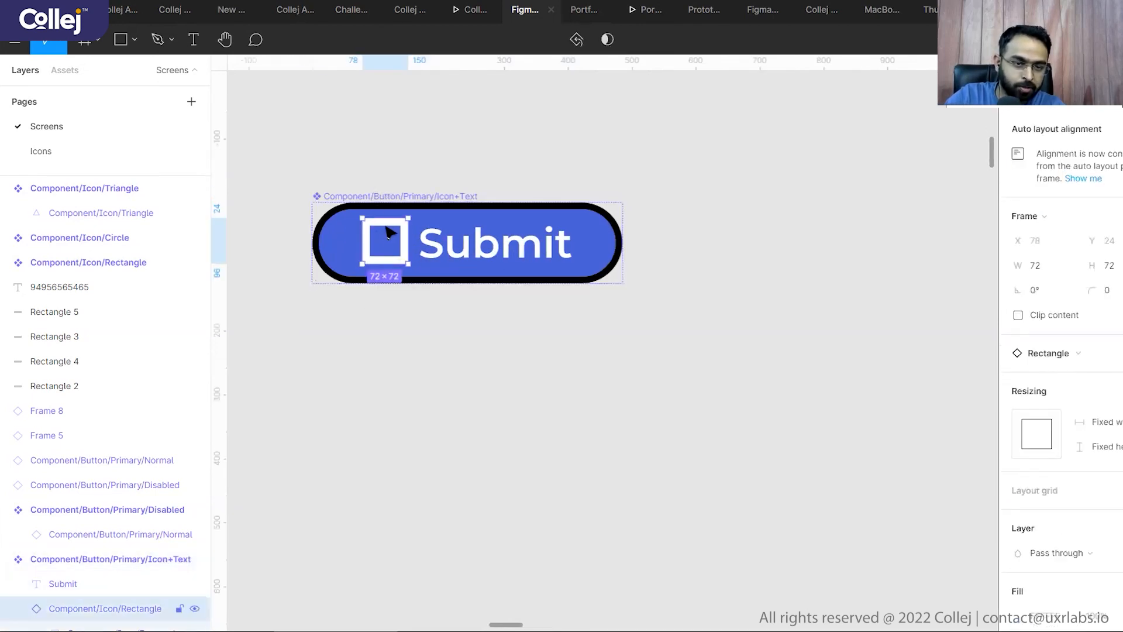
left_click(416, 183)
- Place an instance of the Component/Button/Primary/Icon+Text button directly below its main component
left_click(374, 215)
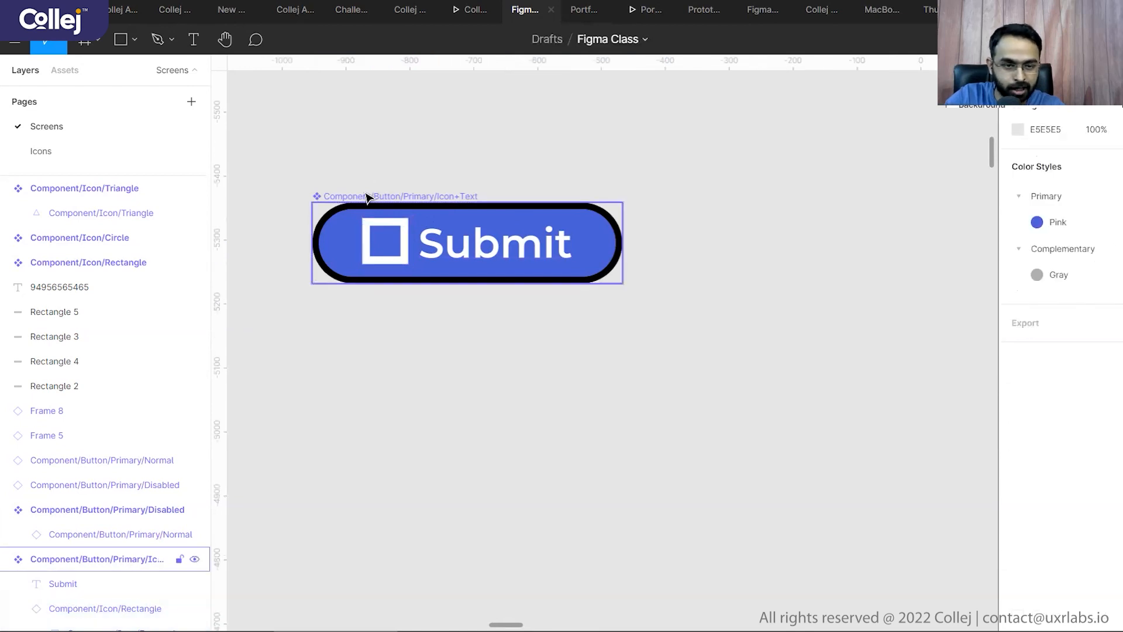
left_click_drag(374, 215, 375, 469)
left_click(609, 396)
- Swap the square icon nested in the lower Component/Button/Primary/Icon+Text instance for the Component/Icon/Circle component
left_click(402, 494)
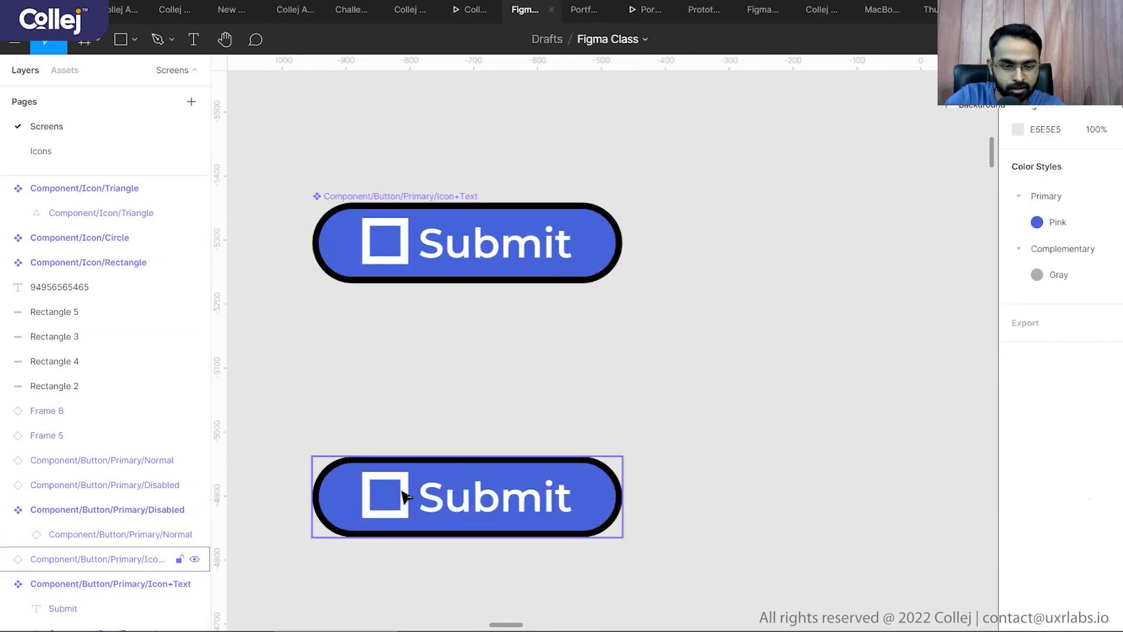
left_click(401, 493)
left_click(467, 403)
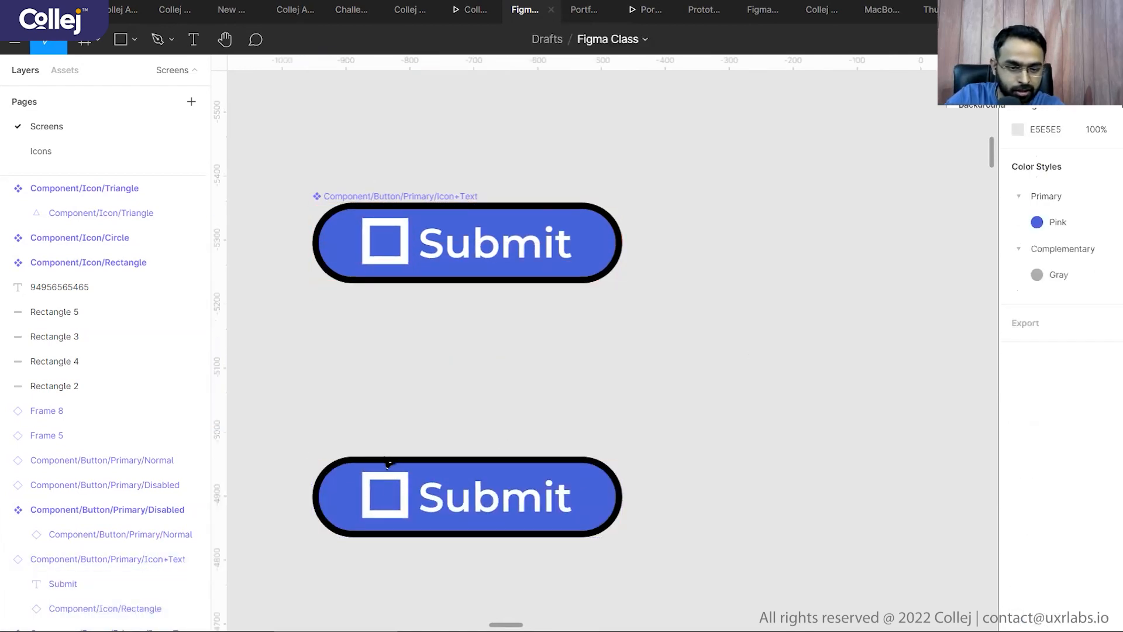
left_click(378, 494)
double_click(378, 494)
double_click(377, 494)
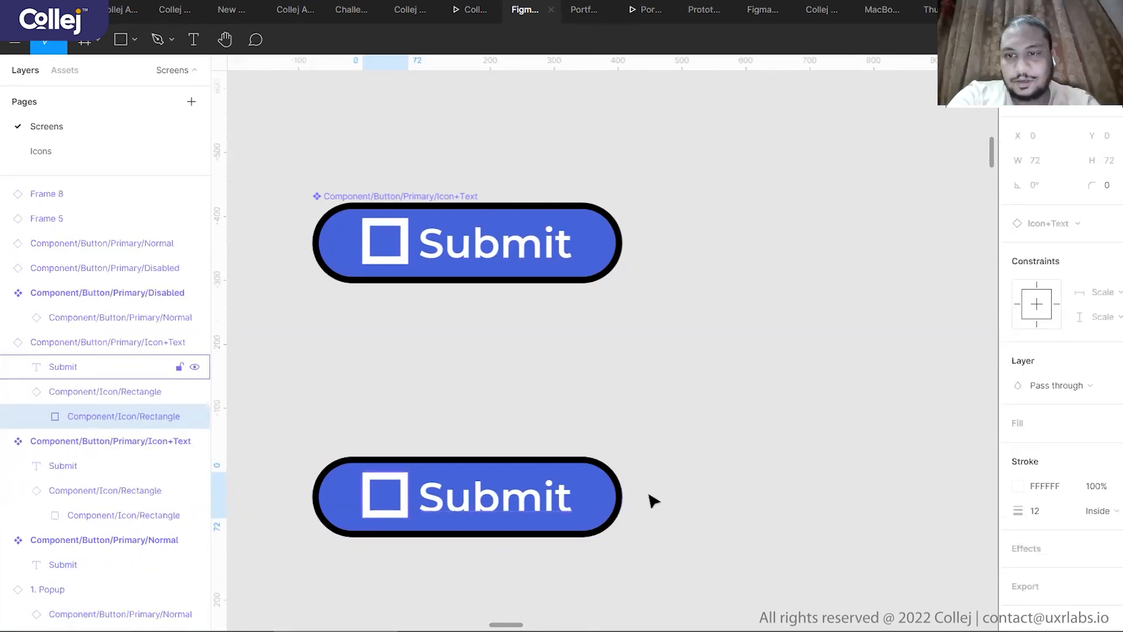
left_click(413, 394)
left_click(394, 494)
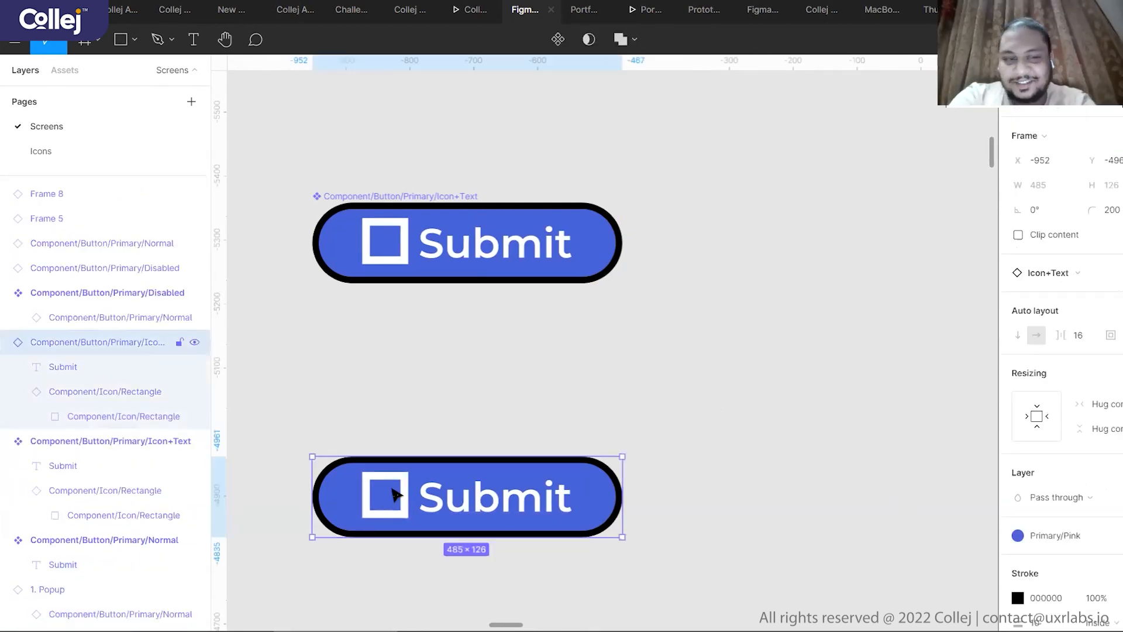
double_click(392, 491)
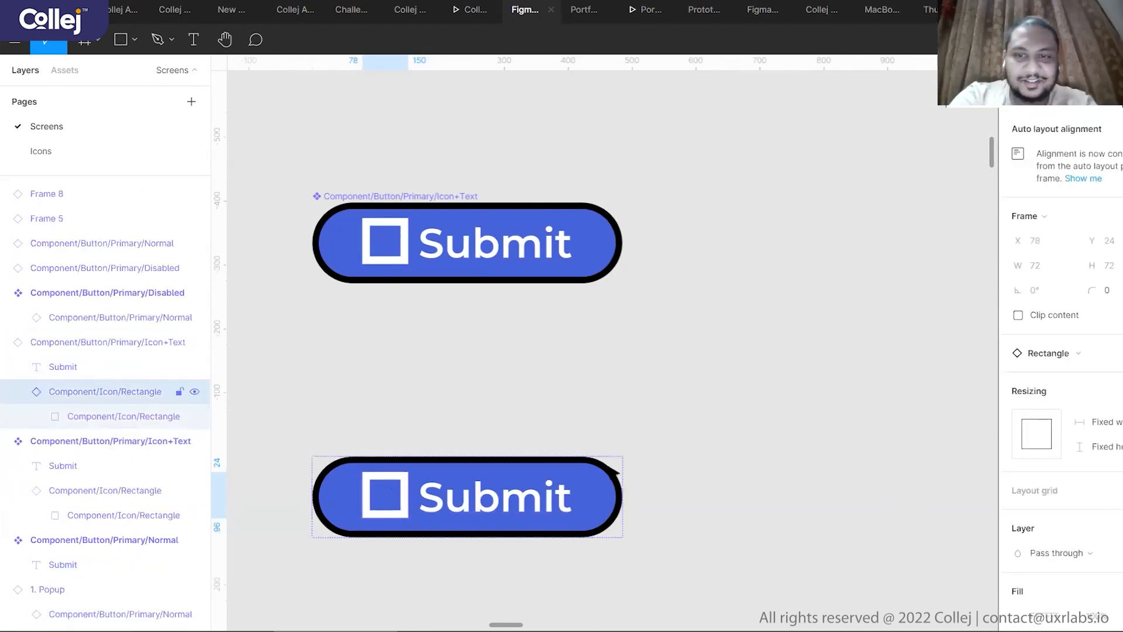
left_click(1071, 351)
left_click(1073, 410)
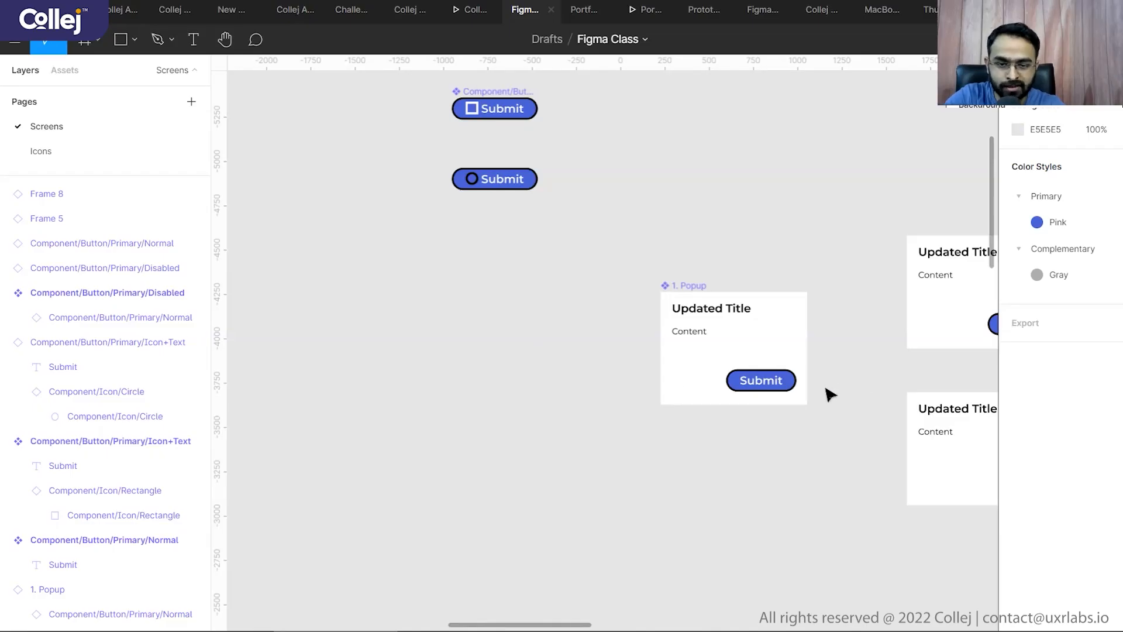
- Set the horizontal constraint of the Submit button inside the 1. Popup main component to Left
scroll(819, 389, "up", 5, "ctrl")
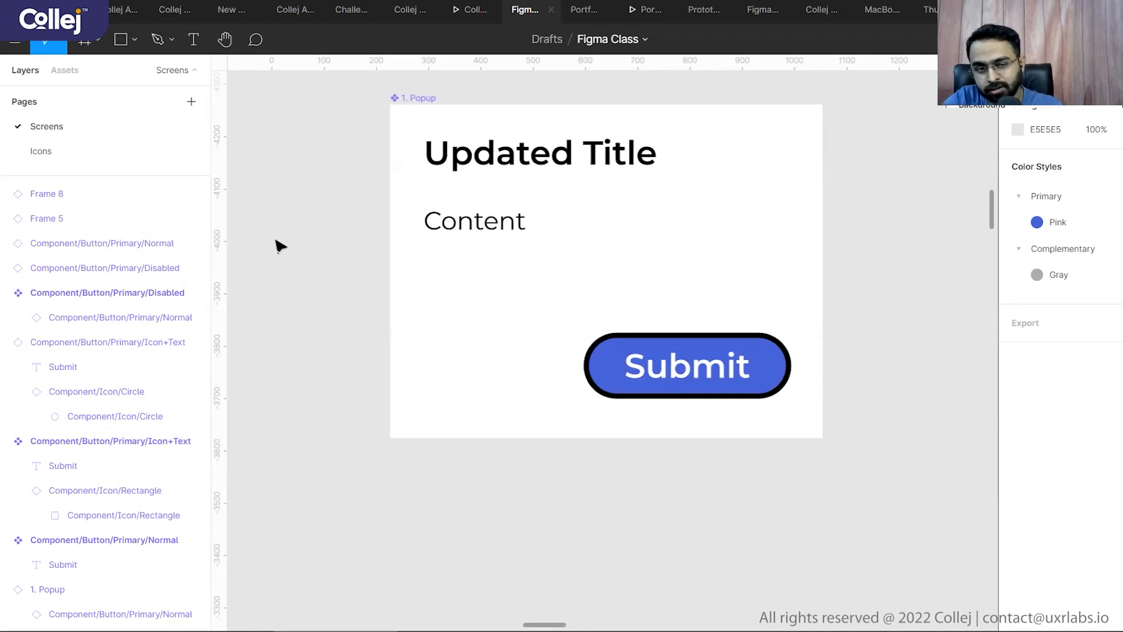
scroll(280, 246, "down", 3, "ctrl")
left_click(354, 144)
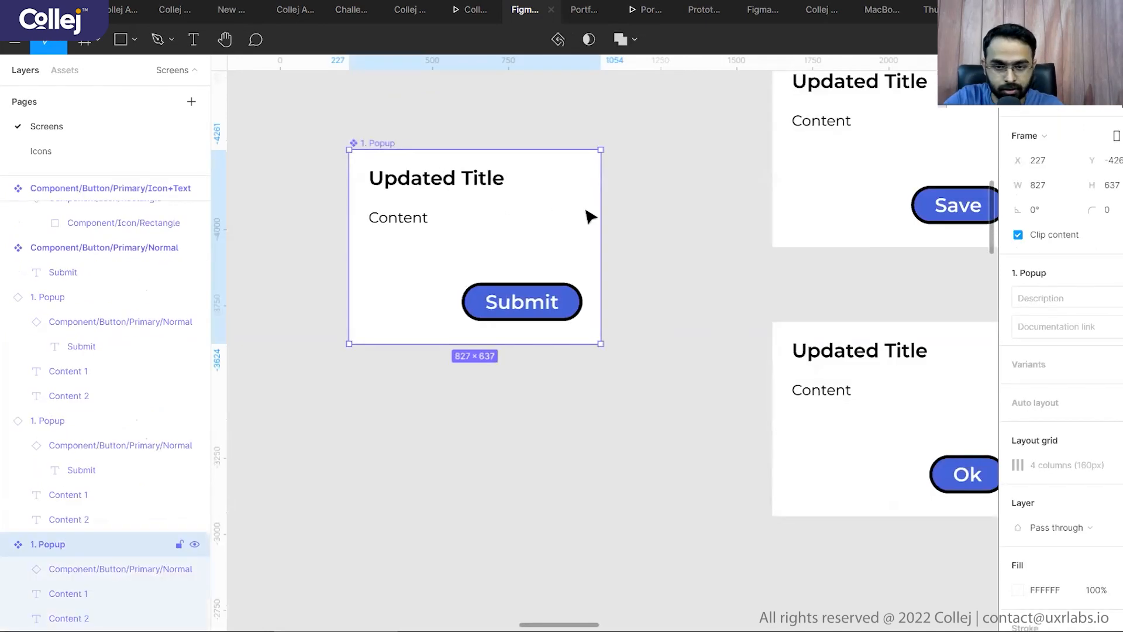
mouse_move(605, 209)
left_mouse_down()
mouse_move(650, 215)
mouse_move(599, 230)
left_mouse_up()
left_click(612, 280)
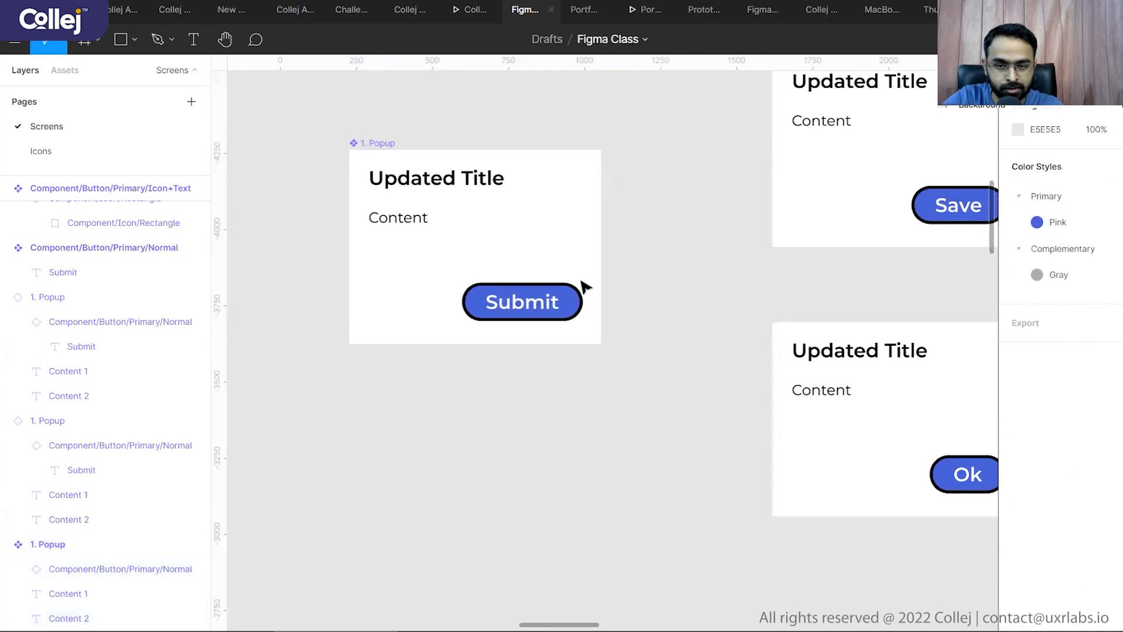
left_click(531, 309)
left_click(1018, 419)
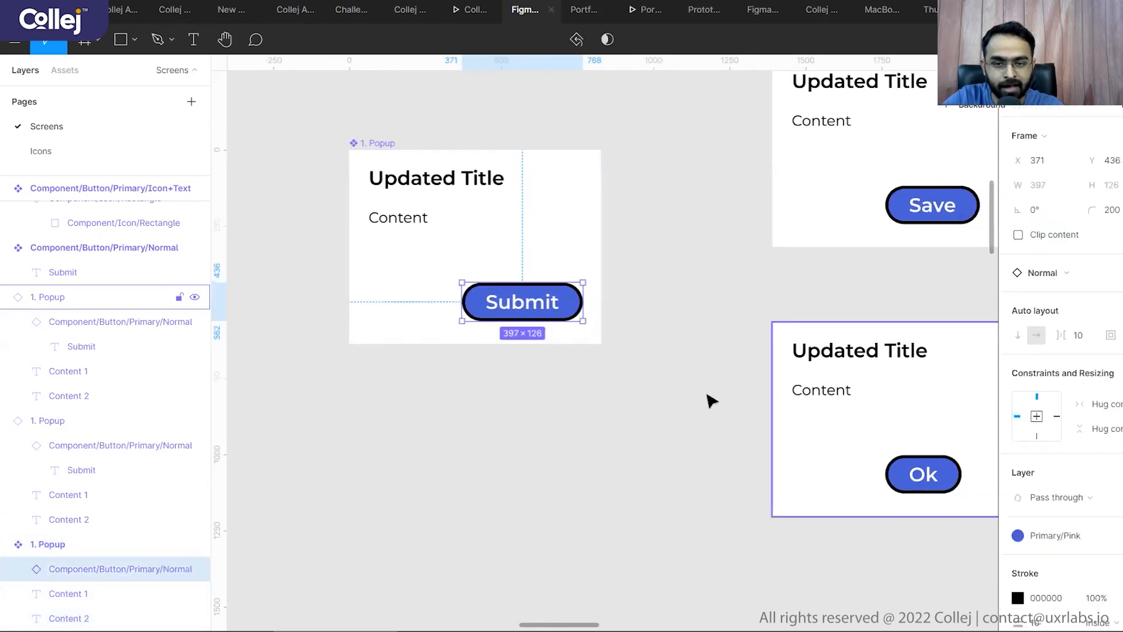
left_click(644, 410)
- Delete the two 1. Popup instances with the Save and Ok buttons
scroll(647, 404, "up", 2)
scroll(657, 386, "down", 1, "ctrl")
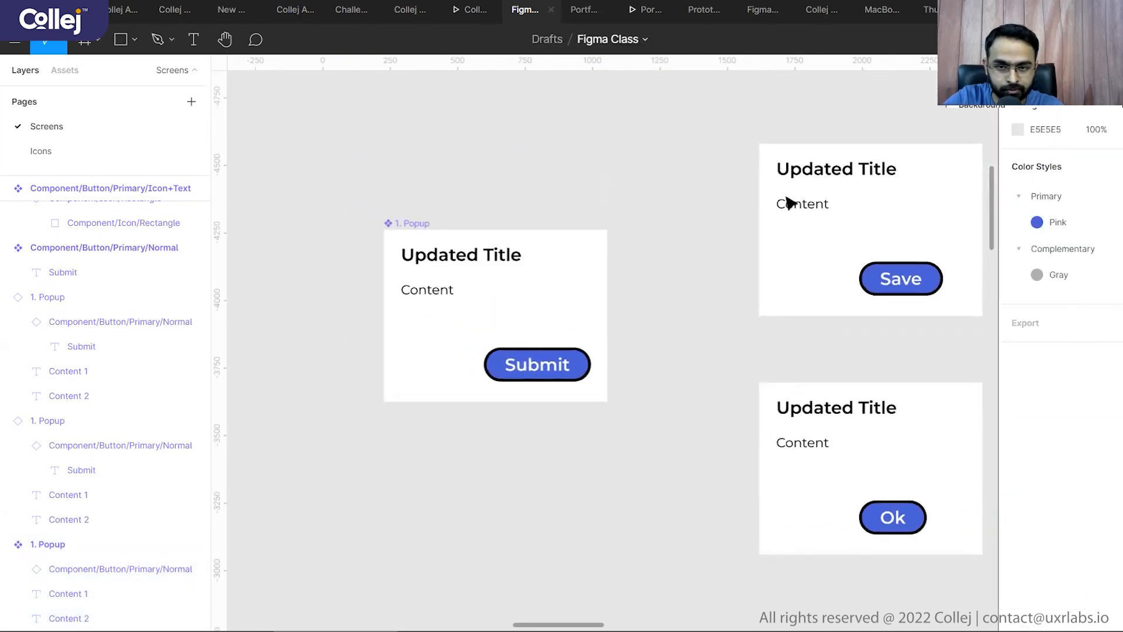
left_click(790, 298)
left_click(827, 441, "shift")
key("Delete")
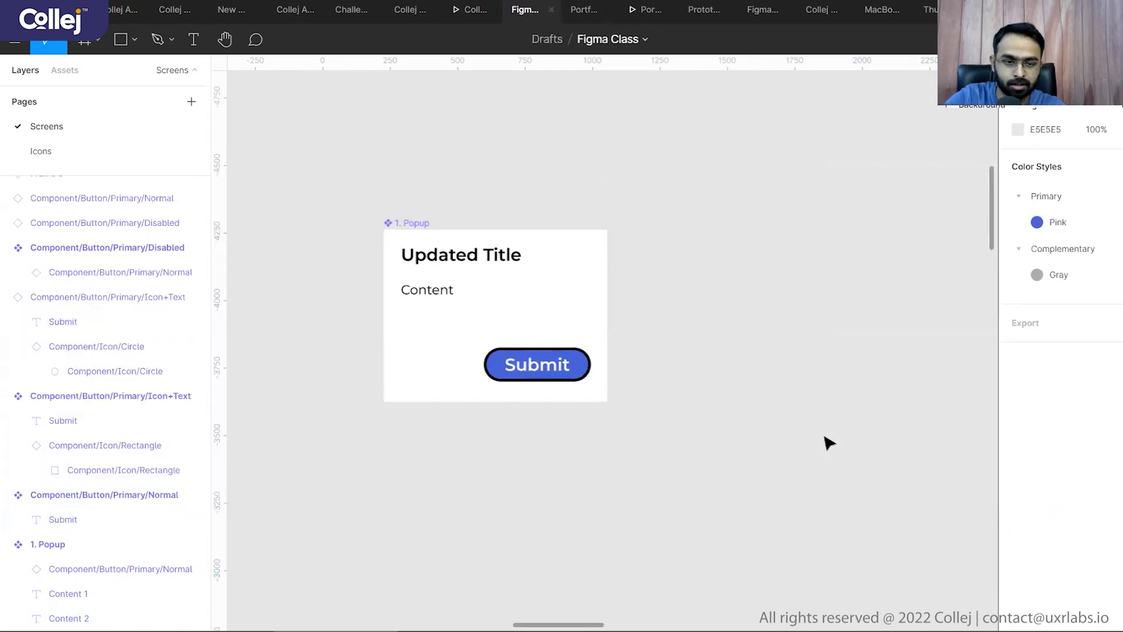
- Widen the 1. Popup main component to about 837 px
left_click(419, 225)
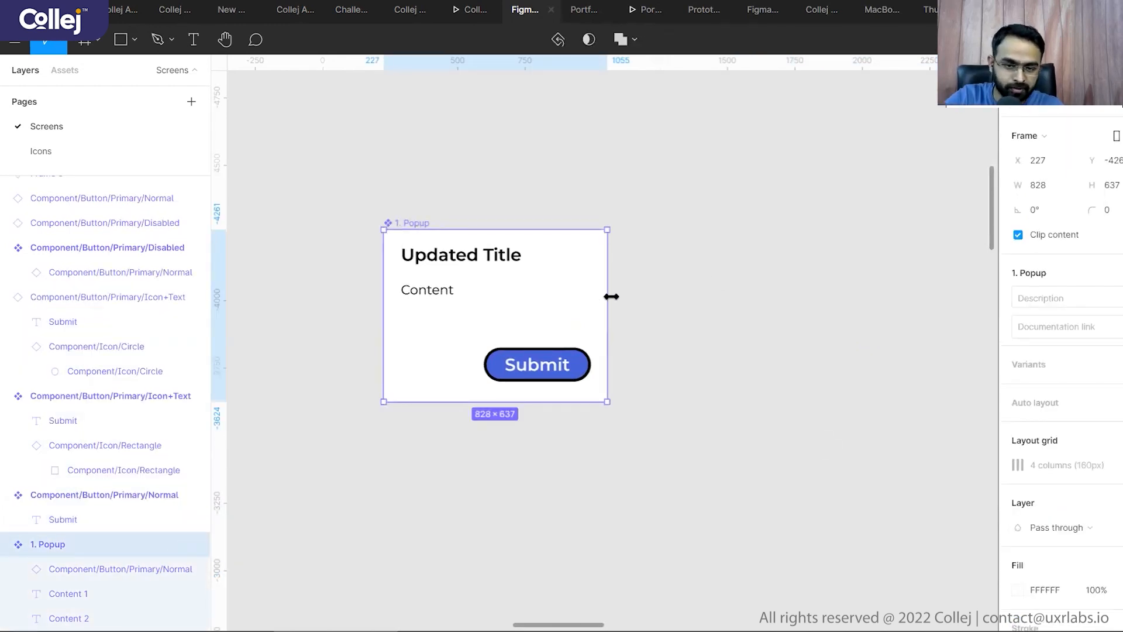
left_click_drag(604, 296, 610, 333)
left_click(702, 338)
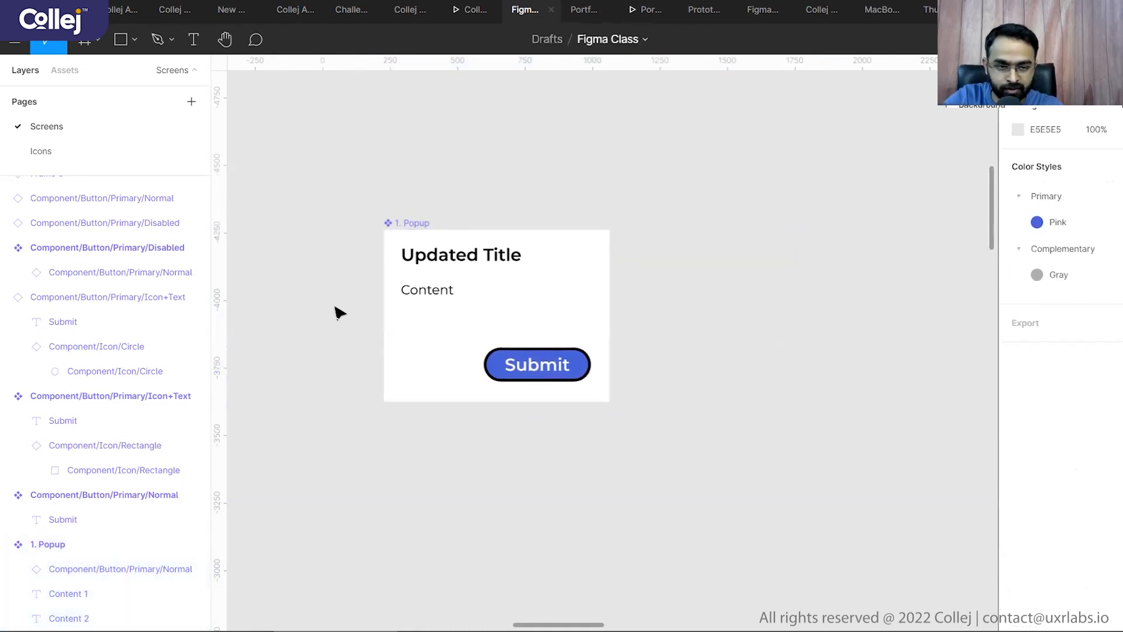
- Place an instance of 1. Popup beside its main component at about X 1395 and widen it to about 1422 px
scroll(336, 314, "down", 2)
left_click(403, 237)
left_click_drag(404, 237, 666, 261)
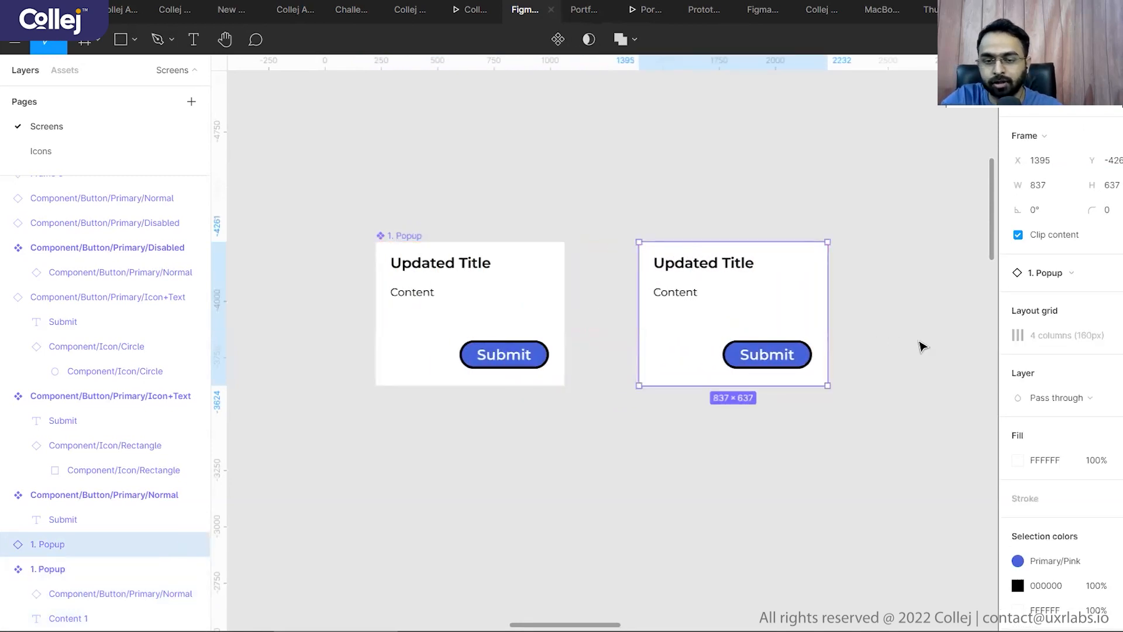
left_click_drag(828, 303, 960, 308)
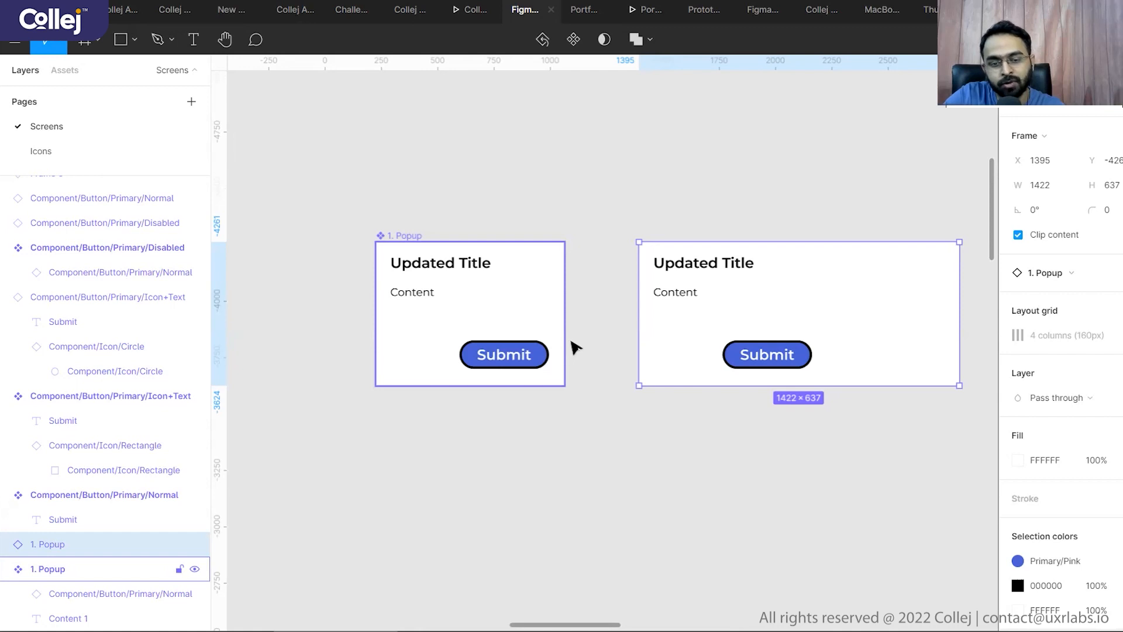
- Set the horizontal constraint of the Submit button in the 1. Popup main component to Right
left_click(483, 360)
left_click(484, 360)
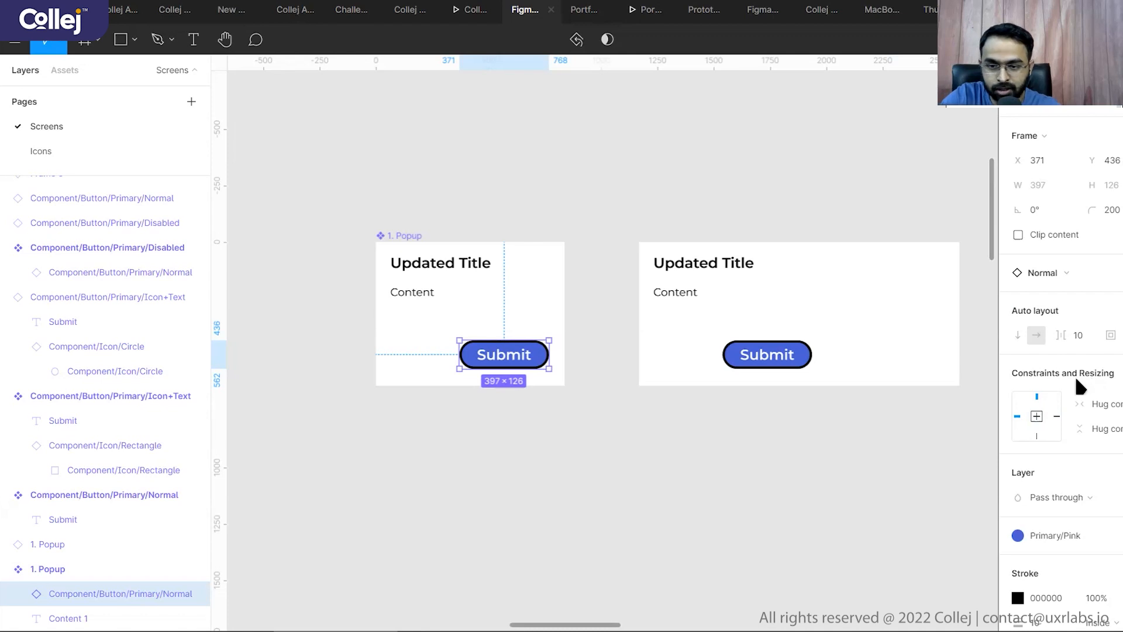
left_click(1053, 411)
left_click(673, 434)
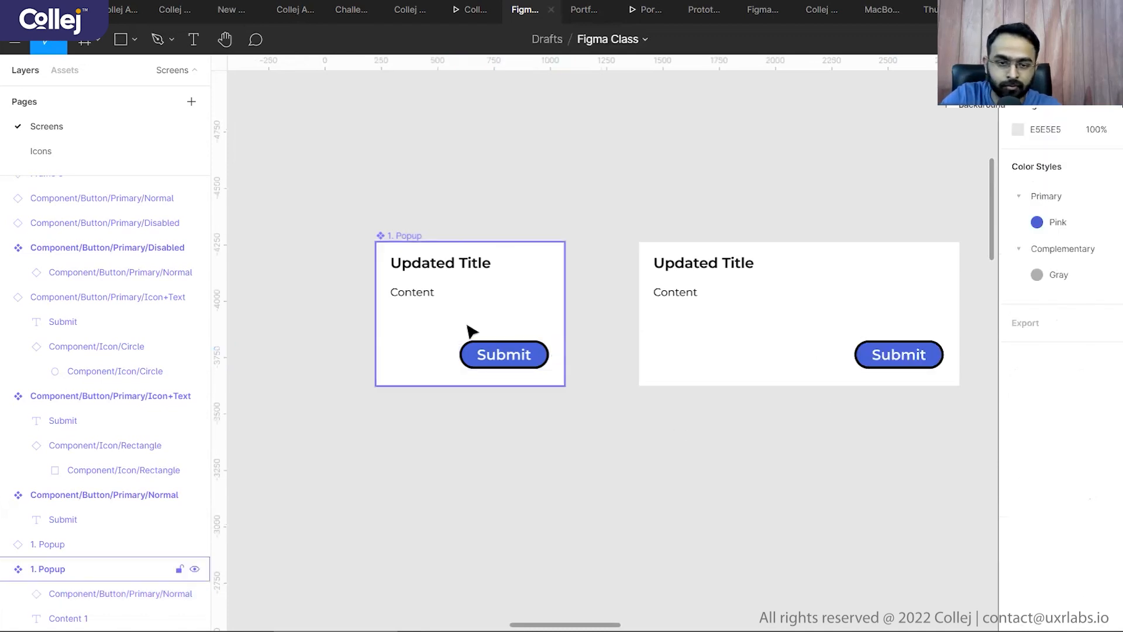
- Resize the 1. Popup instance from both sides until it is about 1324 px wide, starting at about X 1359
scroll(472, 332, "down", 3)
left_click(795, 316)
left_click_drag(798, 309, 758, 332)
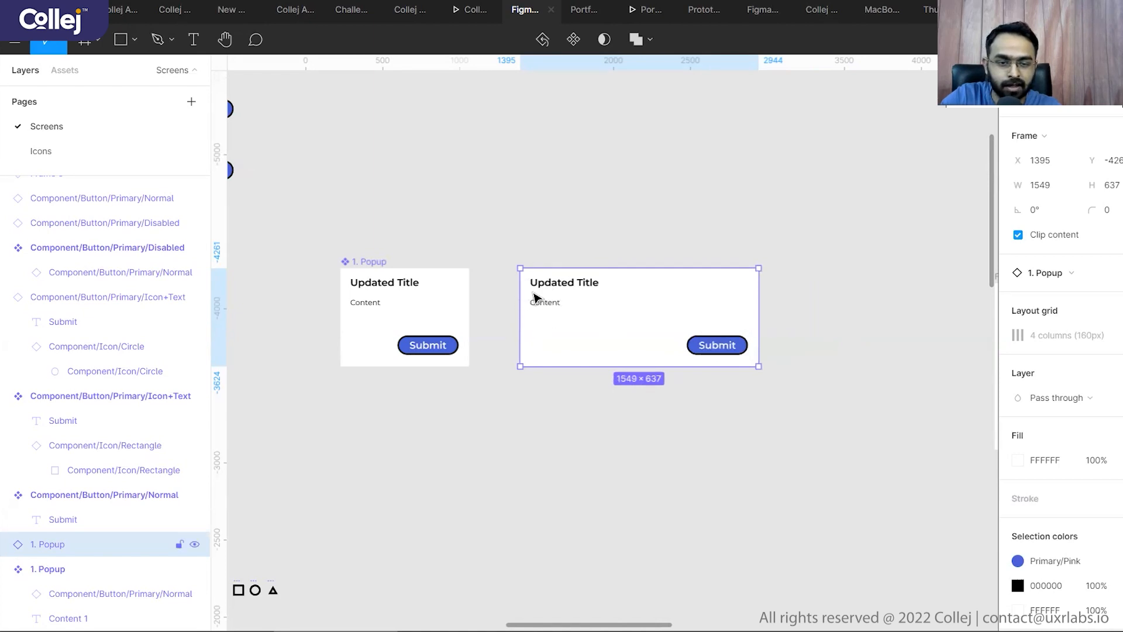
mouse_move(512, 294)
left_mouse_down()
mouse_move(444, 293)
mouse_move(623, 281)
mouse_move(515, 288)
mouse_move(606, 296)
mouse_move(514, 300)
left_mouse_up()
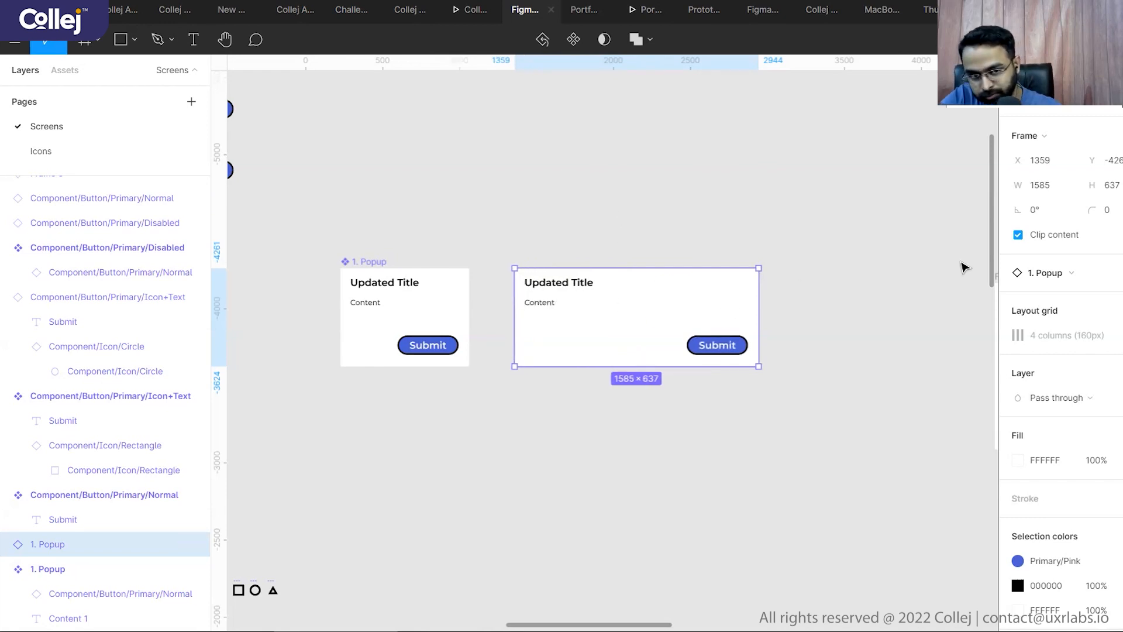
left_click_drag(760, 310, 719, 313)
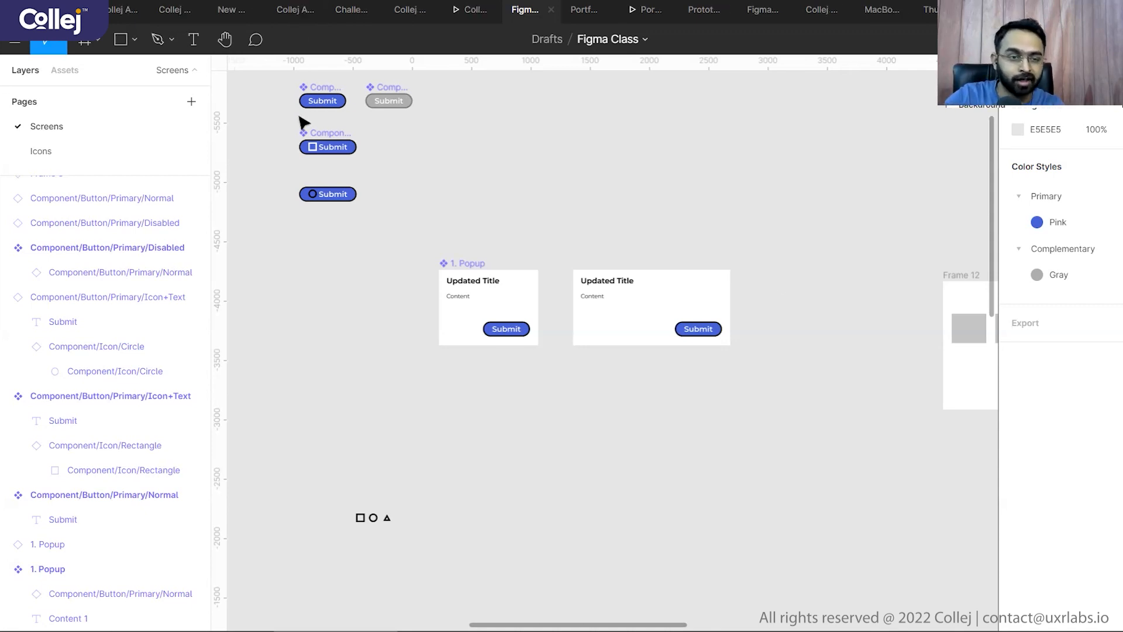
scroll(304, 120, "up", 3)
left_click(362, 148)
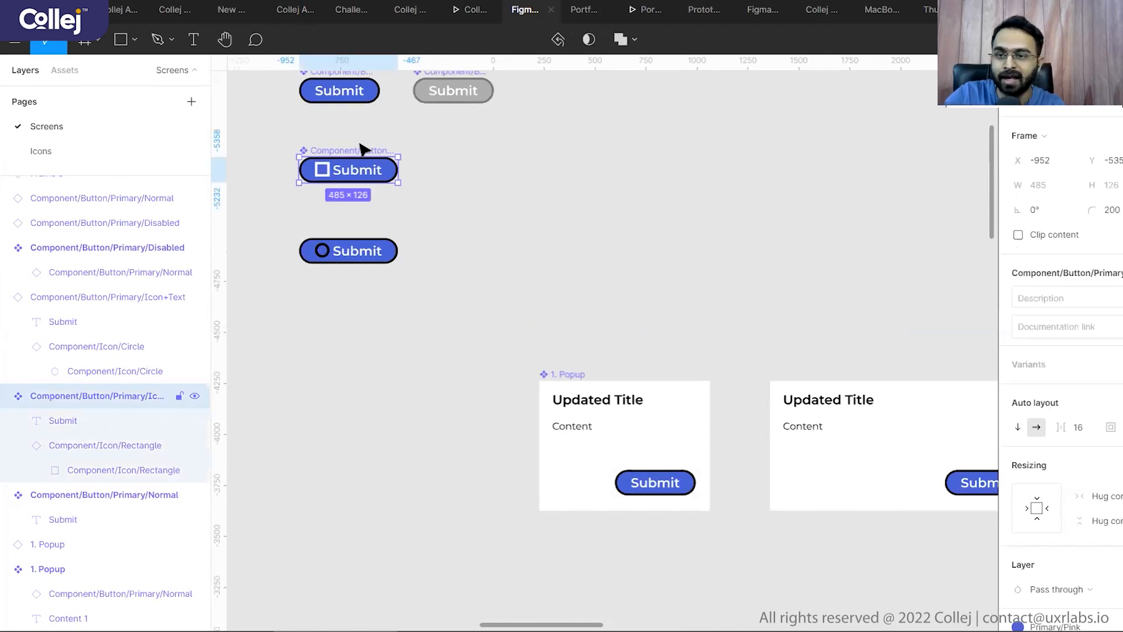
left_click(542, 163)
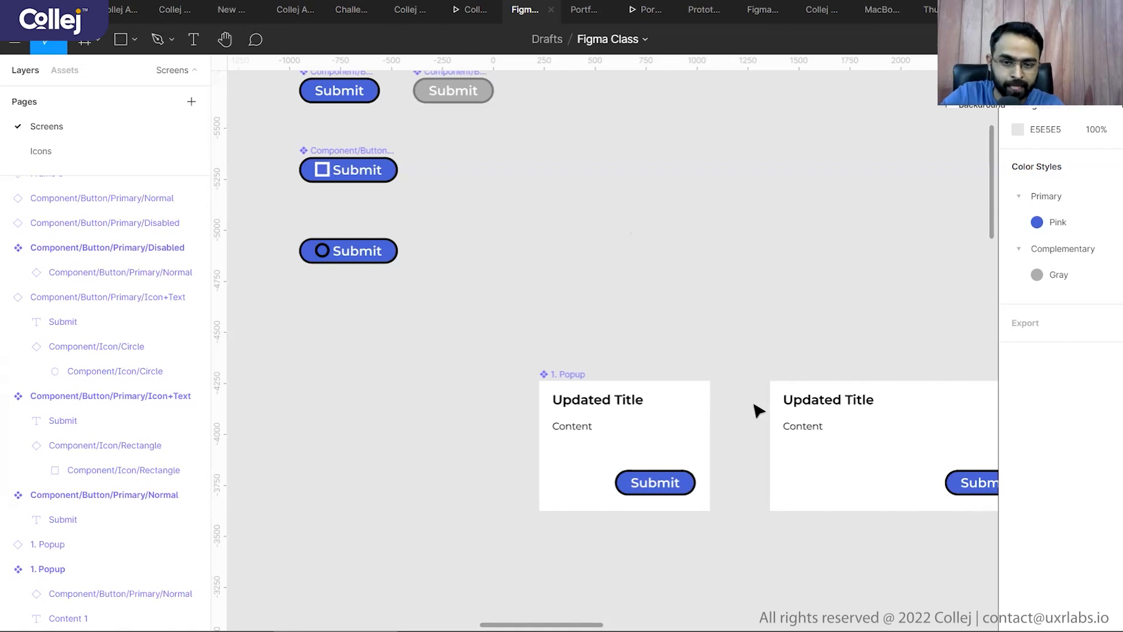
- Change the fill of the wide 1. Popup instance to light gray F3F3F3
left_click_drag(795, 454, 546, 278)
scroll(596, 253, "up", 3)
scroll(596, 253, "down", 2)
left_click(508, 205)
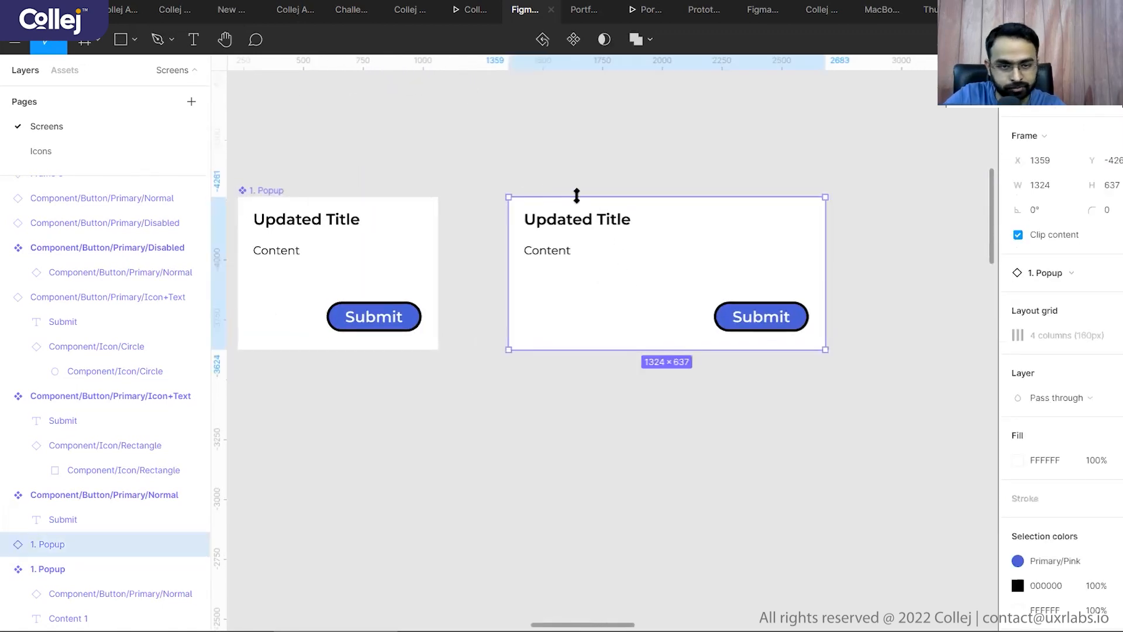
left_click(1017, 460)
left_click_drag(856, 275, 797, 261)
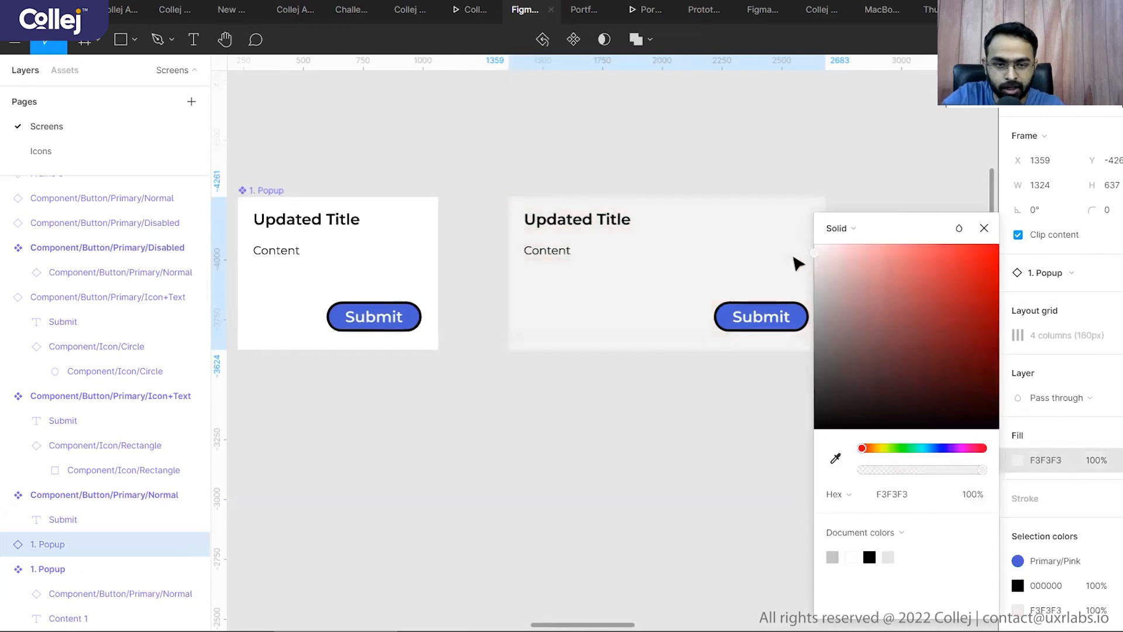
left_click(981, 228)
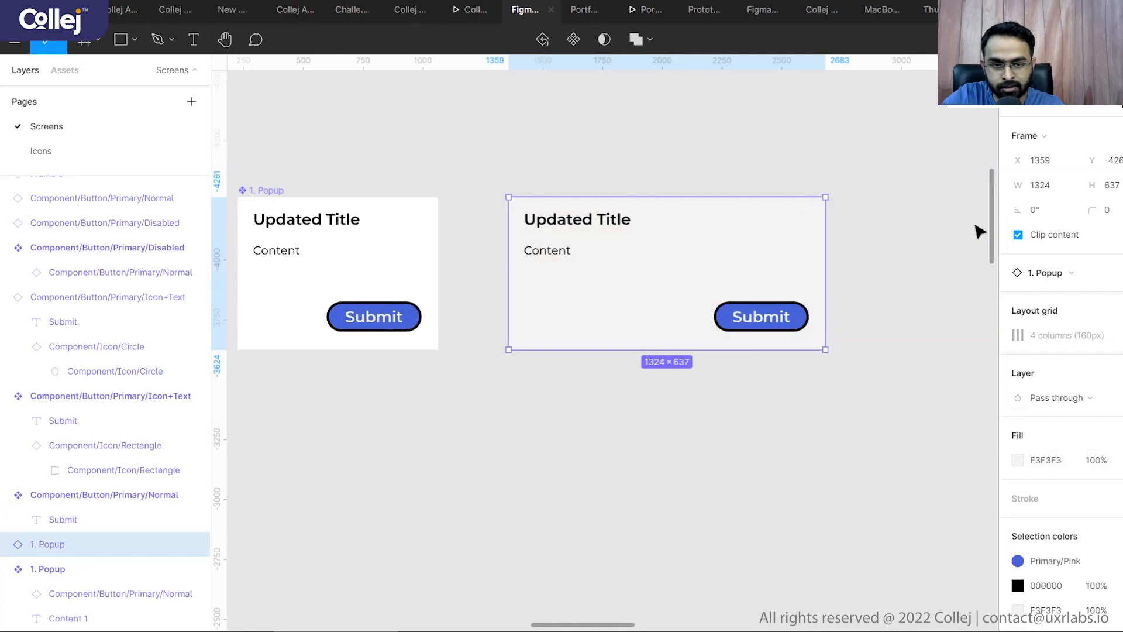
left_click(980, 232)
left_click(544, 282)
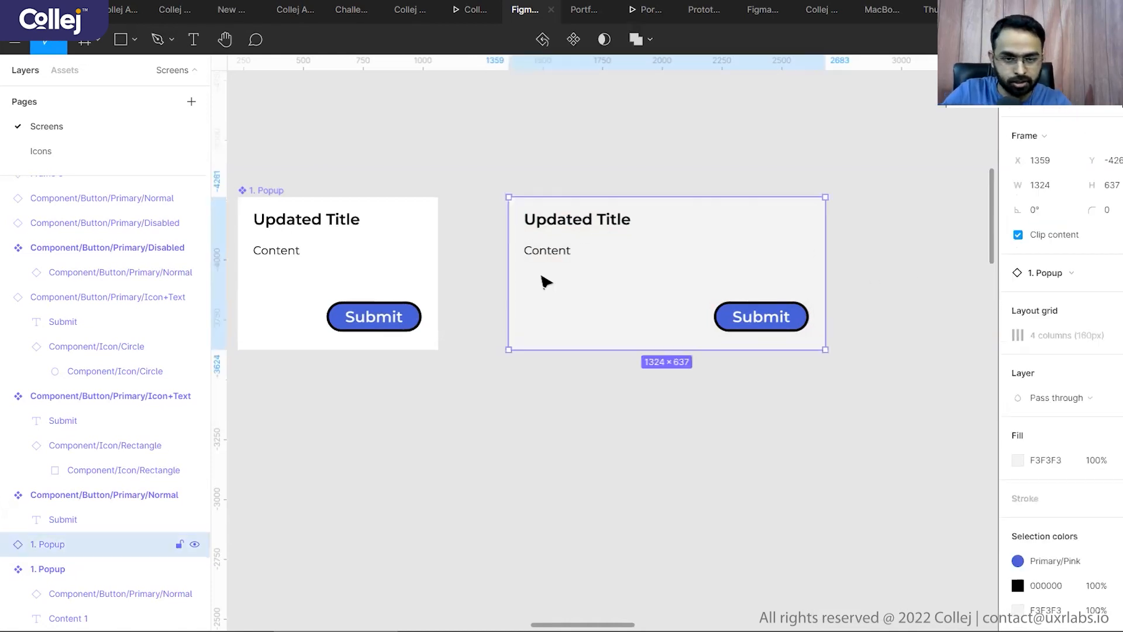
- Change the fill of the 1. Popup main component to light gray F0F0F0
left_click(410, 260)
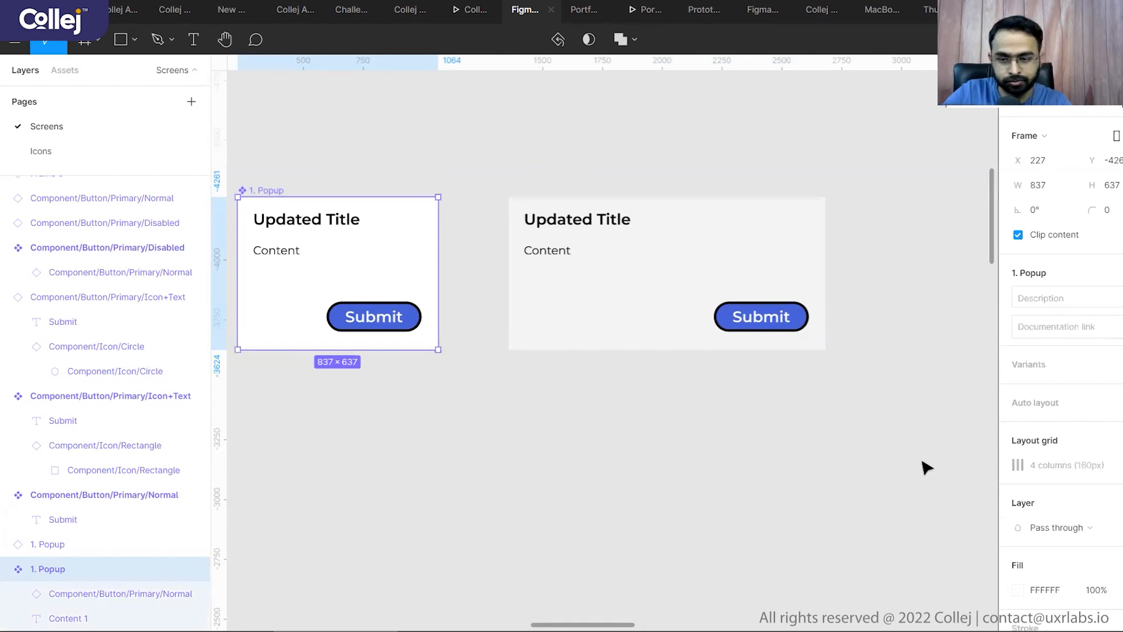
scroll(1038, 486, "down", 4)
left_click(1018, 357)
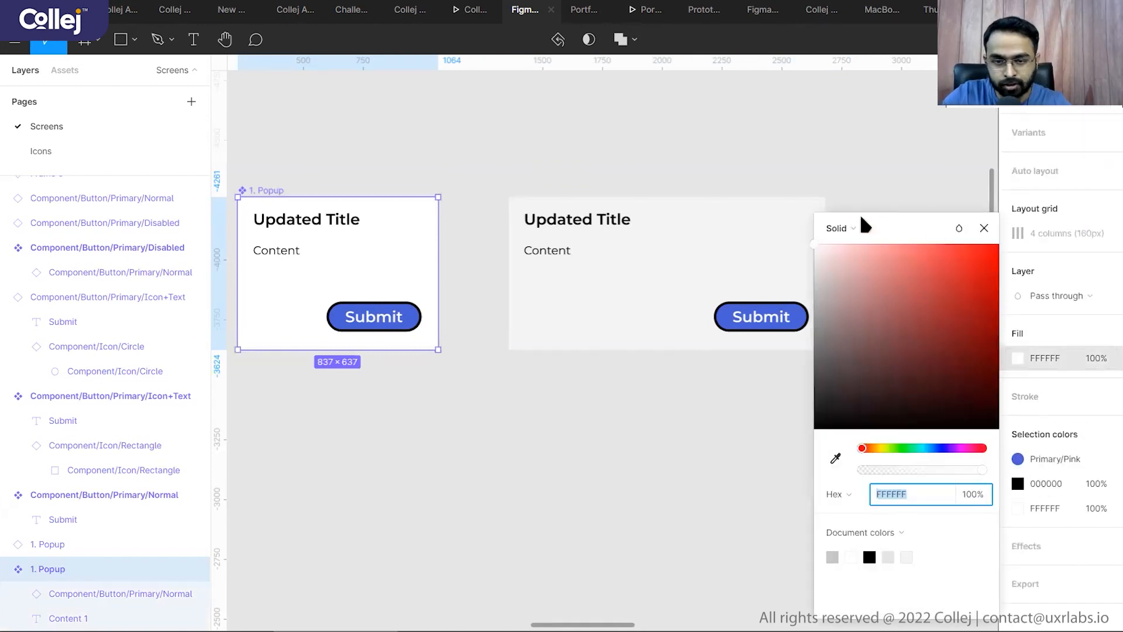
left_click(815, 257)
left_click(338, 402)
scroll(223, 303, "up", 5)
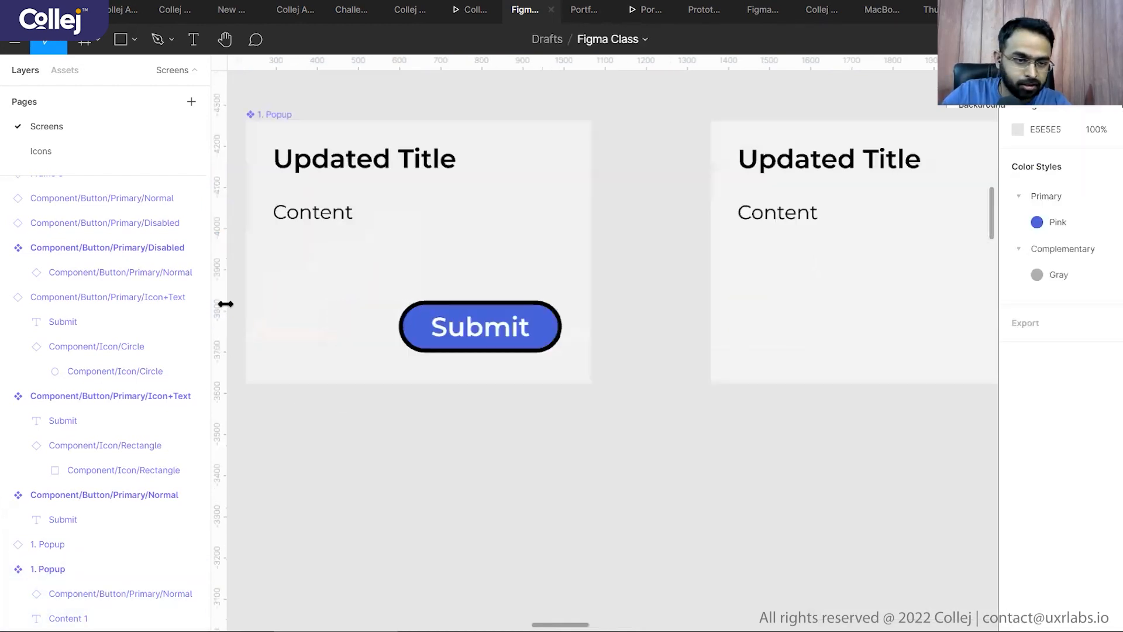
- Create a color style named Light Gray from the F0F0F0 fill of the 1. Popup main component
left_click(378, 258)
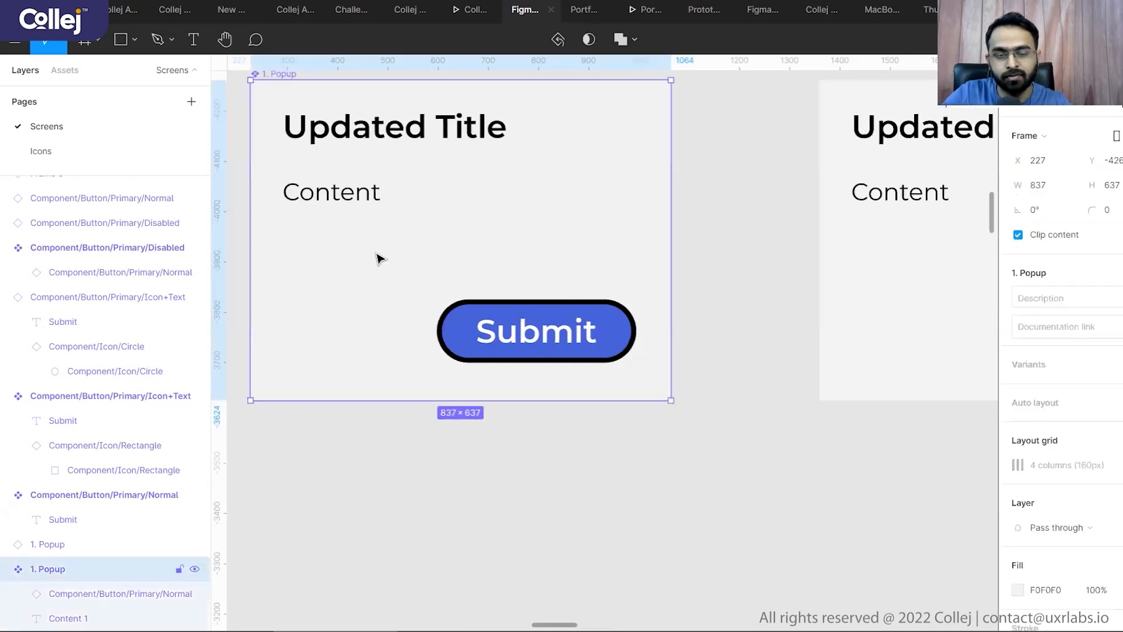
scroll(1071, 409, "down", 3)
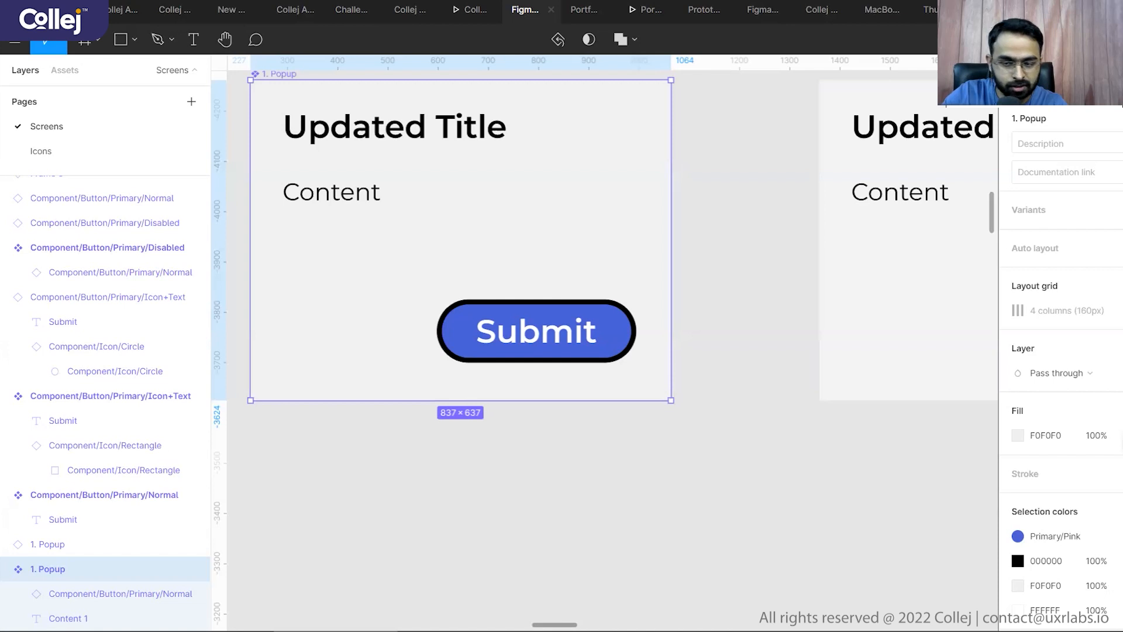
left_click(1121, 411)
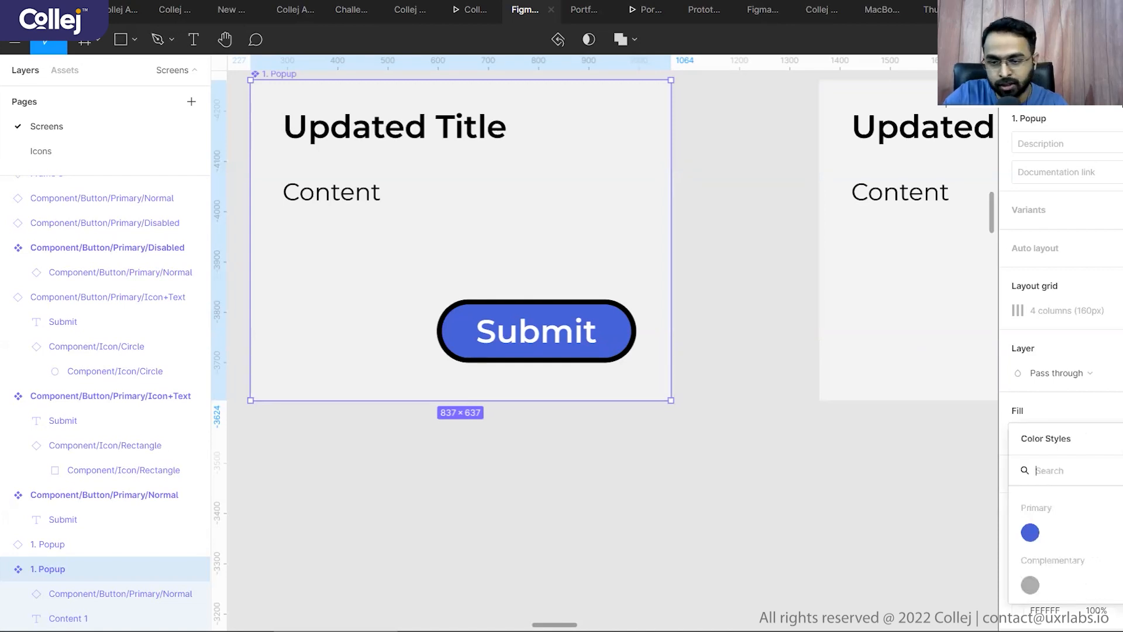
left_click(1121, 438)
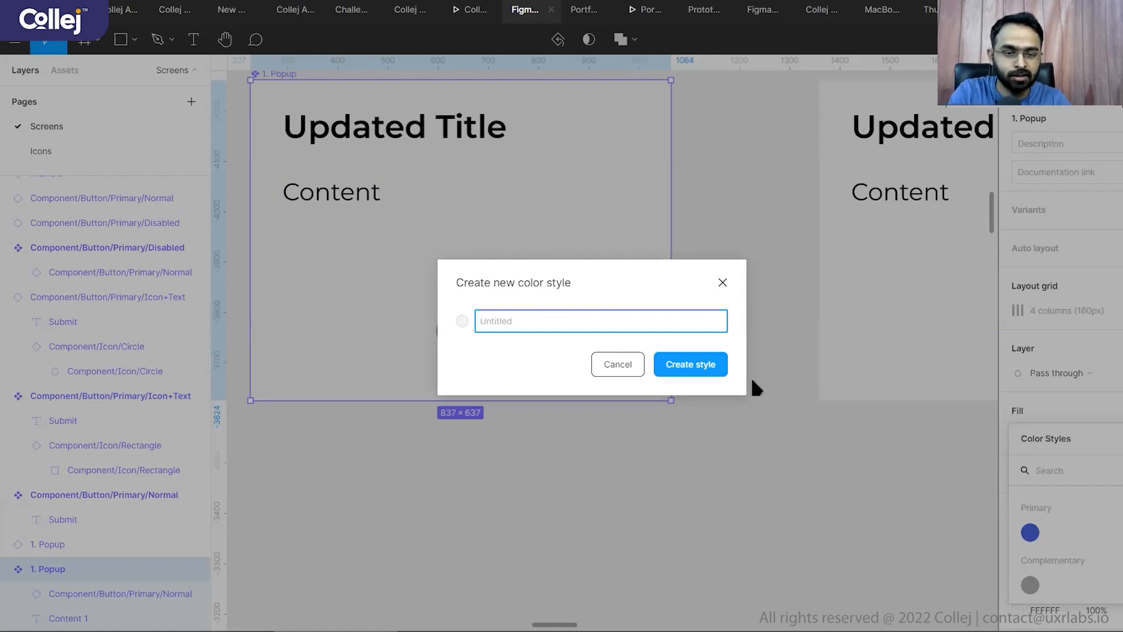
type("Light ")
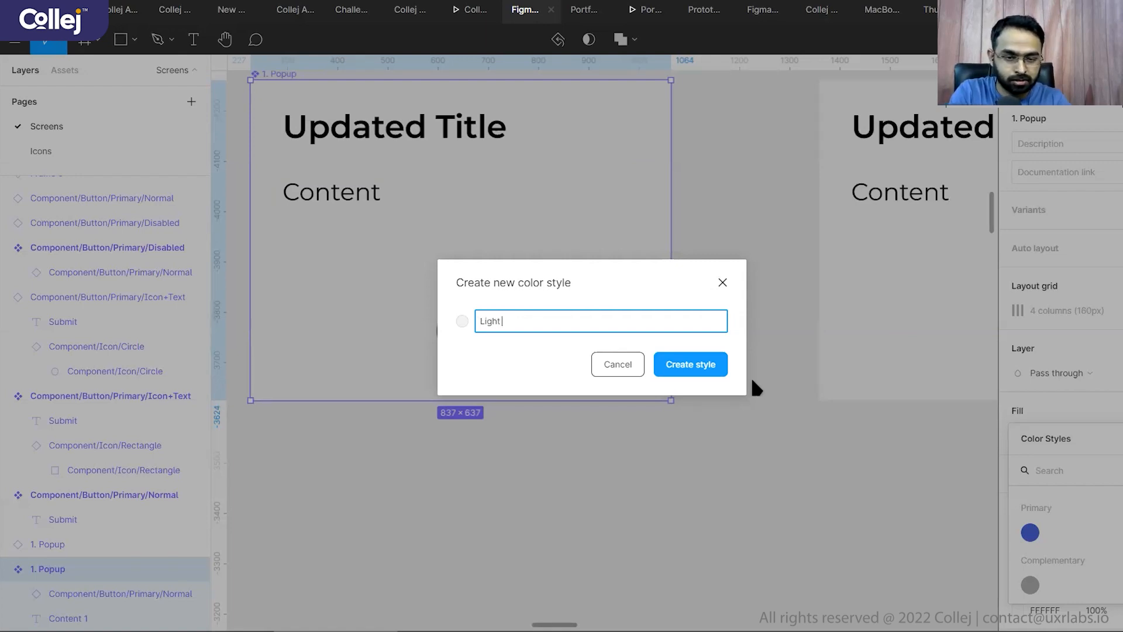
type("Gray")
left_click(700, 367)
left_click(735, 353)
- Draw a thin horizontal rectangle about 1224 × 30 px in the upper part of the Desktop - 2 frame
scroll(578, 314, "down", 5)
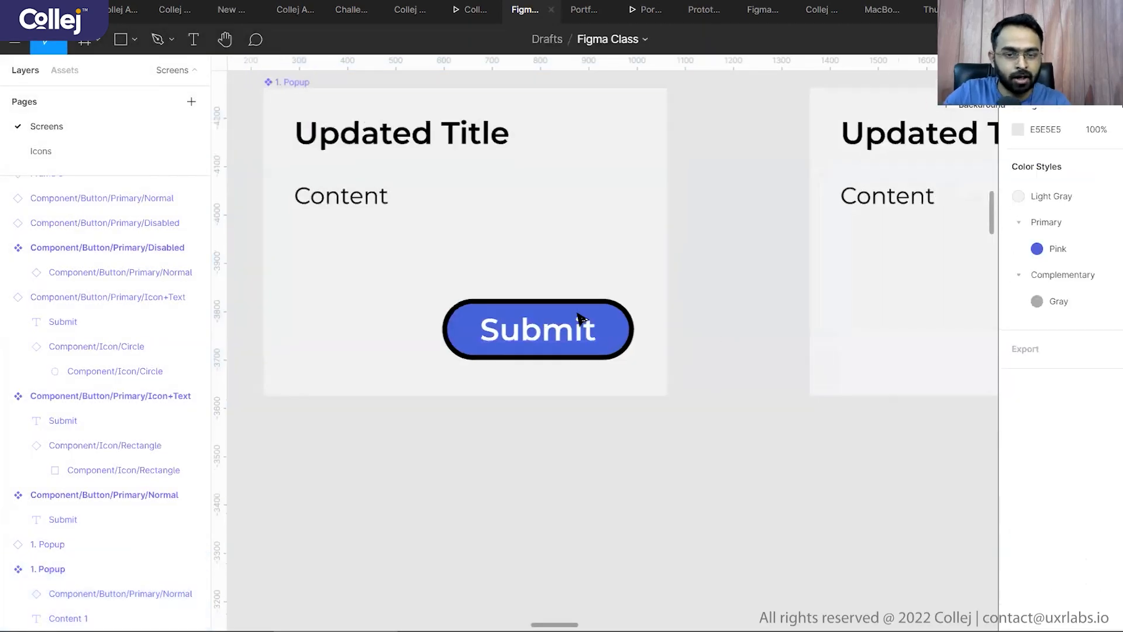
scroll(579, 316, "down", 2)
scroll(592, 357, "up", 3)
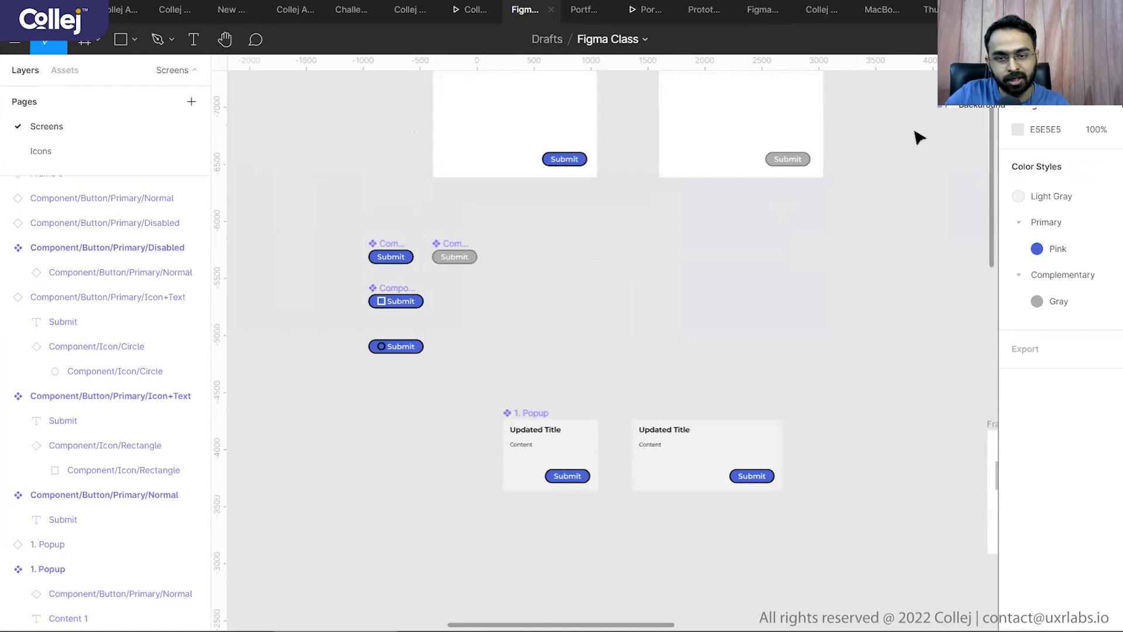
scroll(895, 175, "up", 3)
scroll(808, 275, "up", 5)
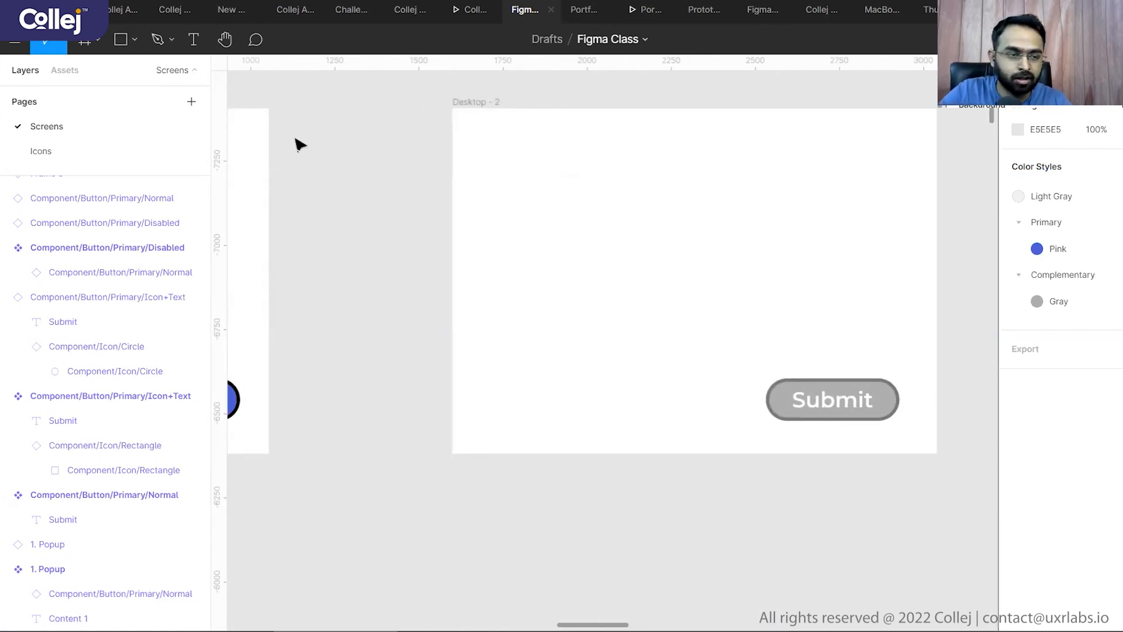
left_click(120, 39)
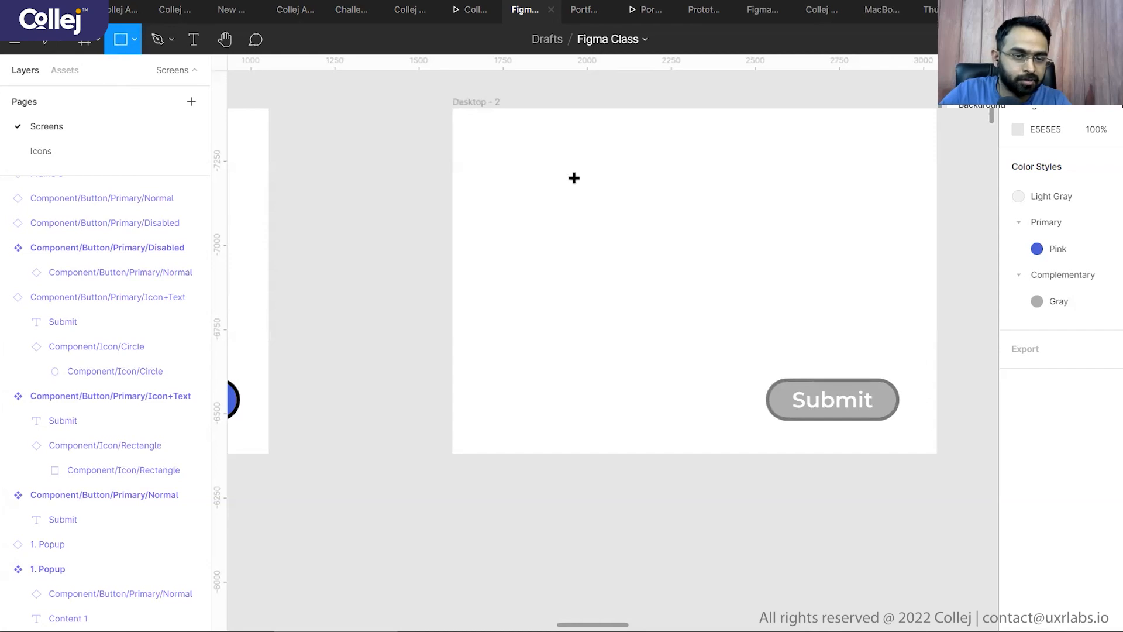
mouse_move(488, 167)
left_mouse_down()
mouse_move(781, 192)
mouse_move(899, 175)
left_mouse_up()
left_click(968, 192)
left_click(855, 171)
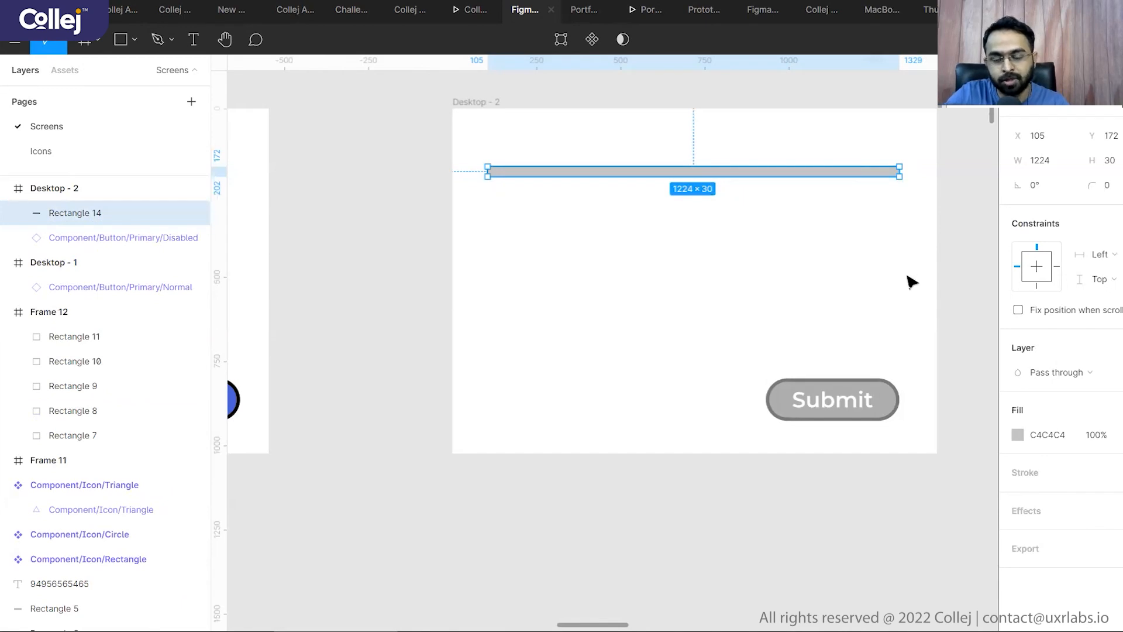
- Apply the Light Gray color style to the fill of the thin rectangle in Desktop - 2
left_click(894, 223)
left_click(869, 174)
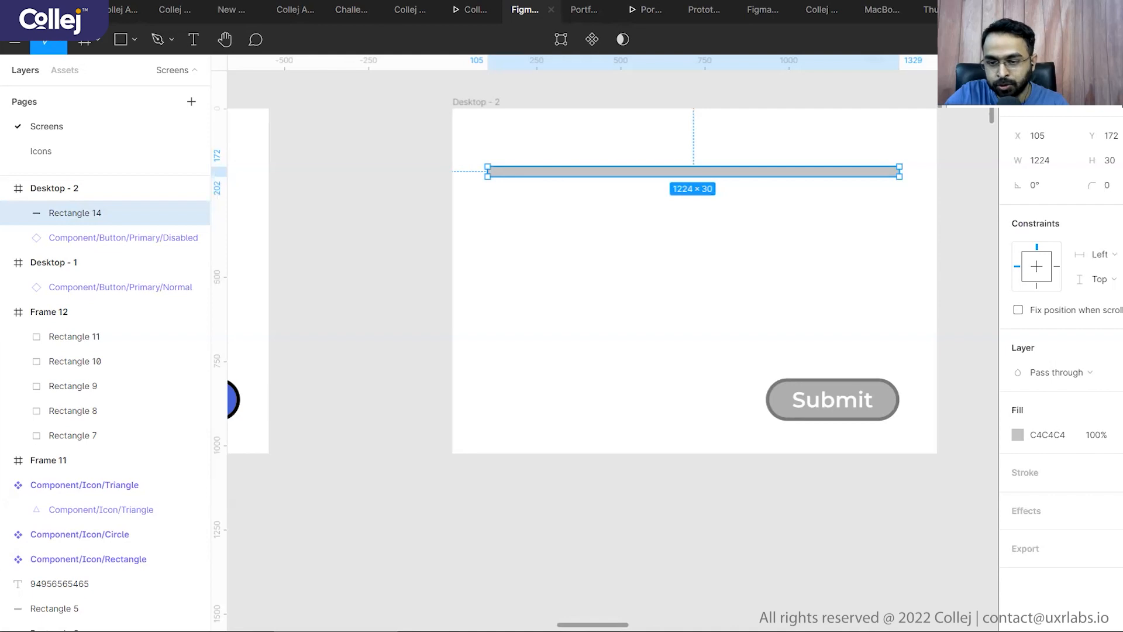
left_click(1120, 411)
left_click(1031, 502)
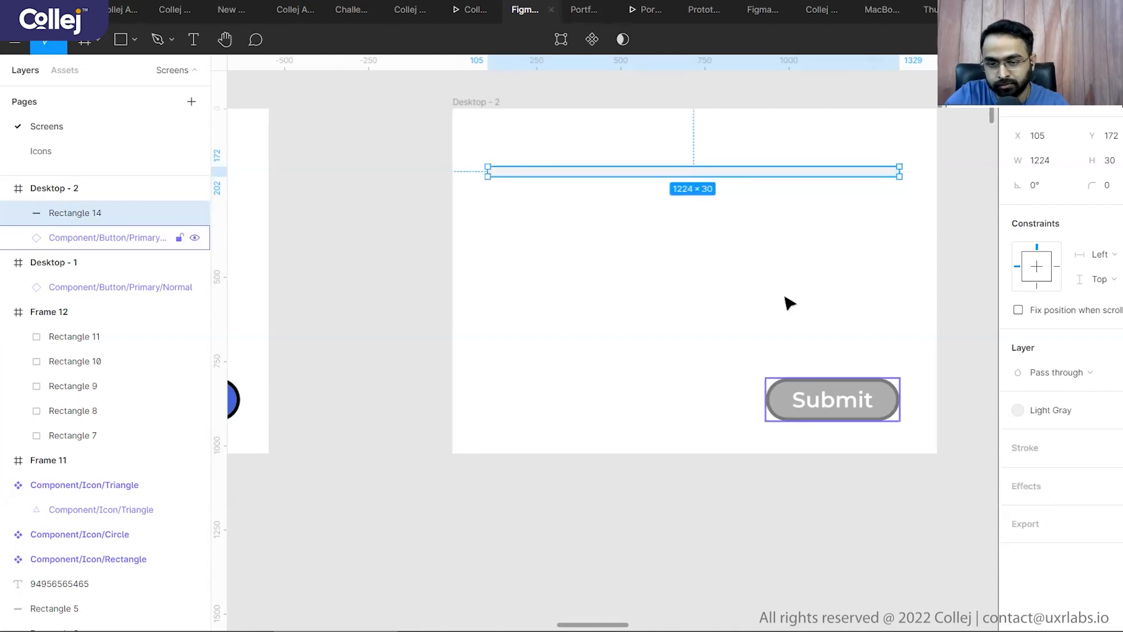
left_click(818, 261)
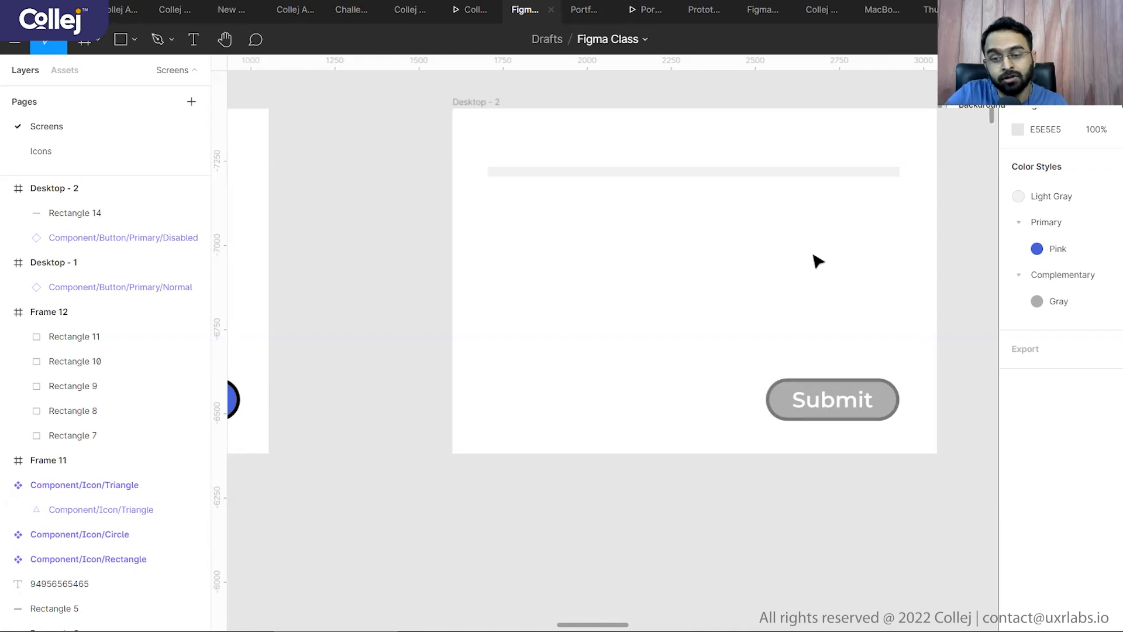
- Change the fill of the disabled Submit button in Desktop - 2 to the Light Gray color style
left_click(891, 399)
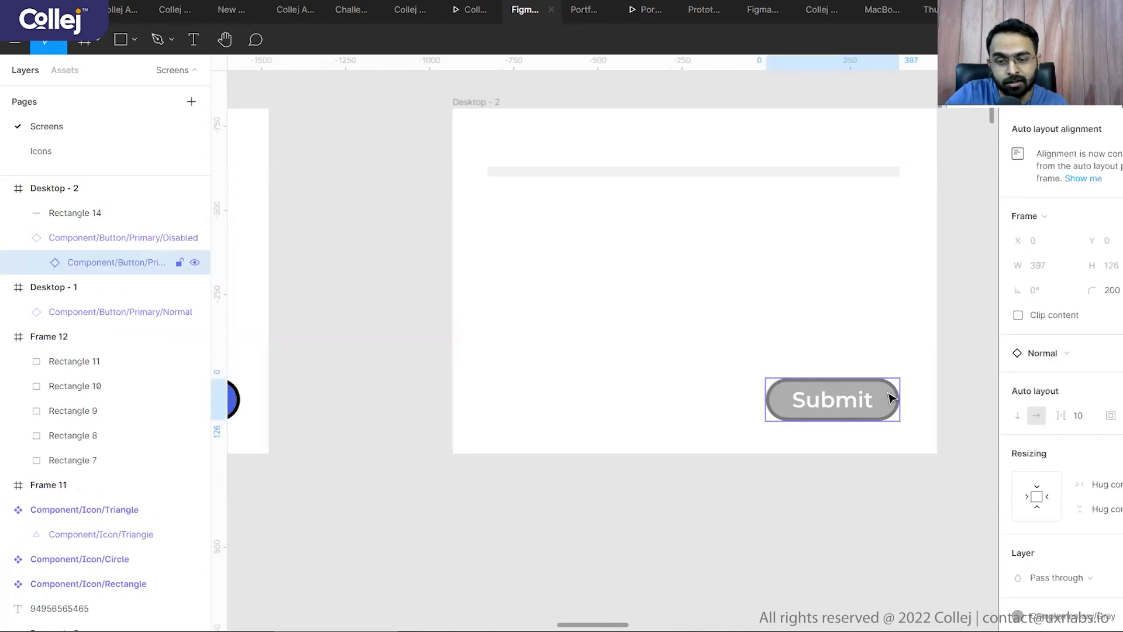
scroll(1044, 469, "down", 5)
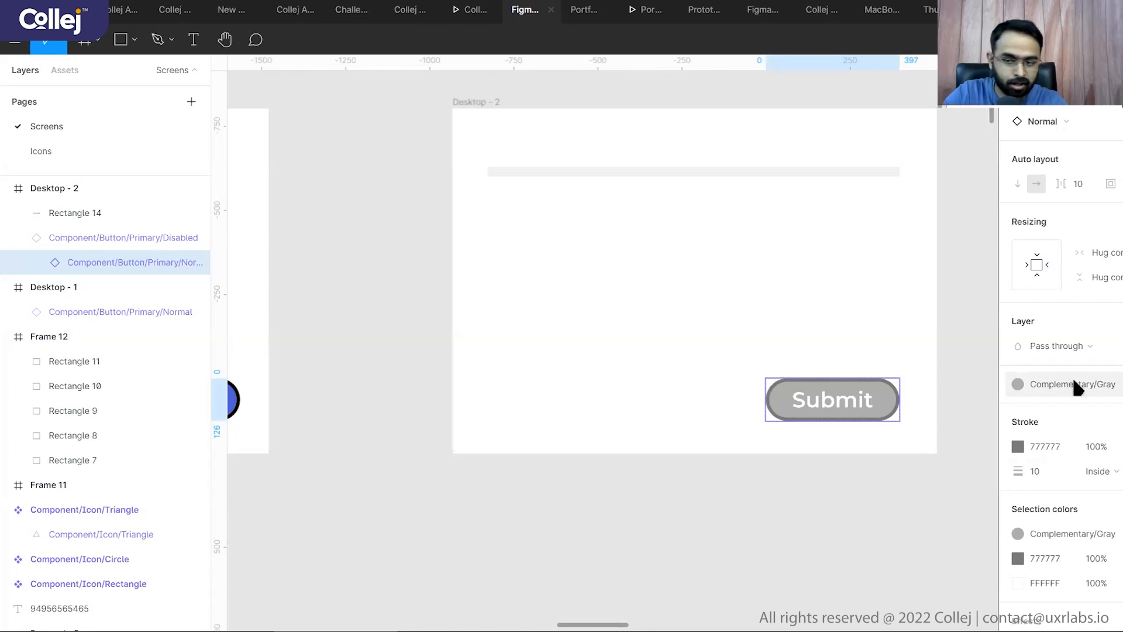
left_click(1074, 381)
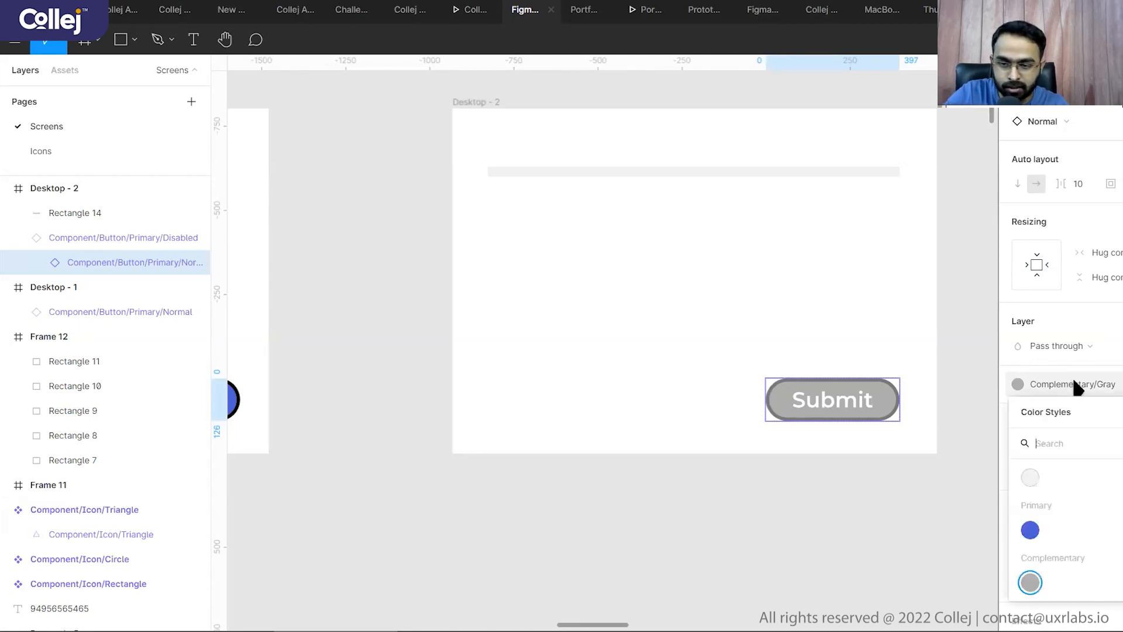
left_click(1030, 478)
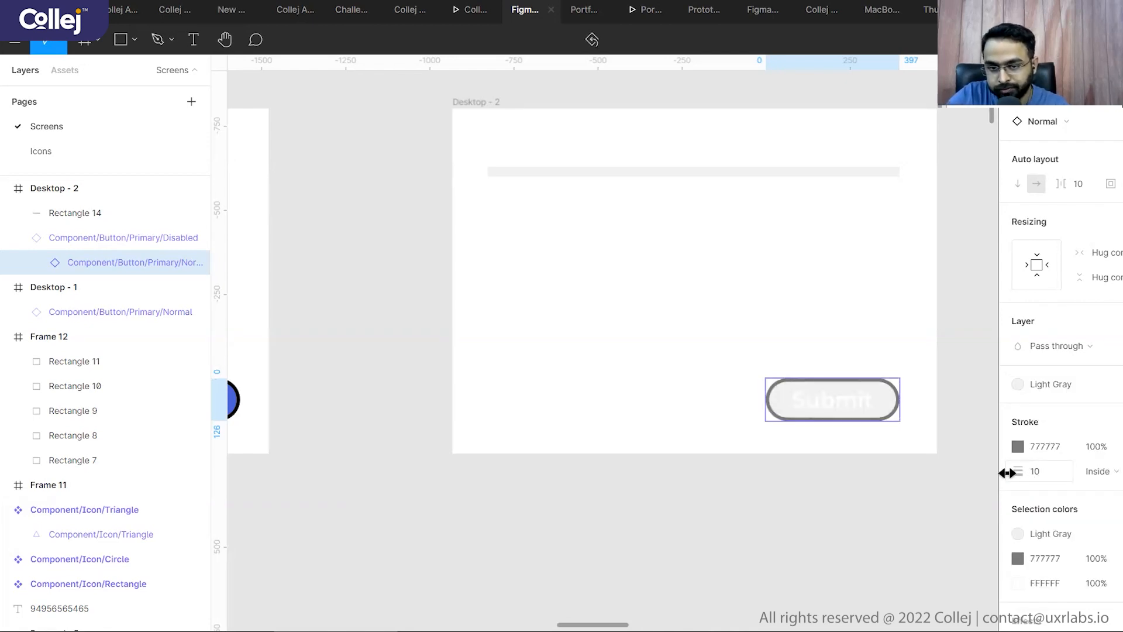
left_click(953, 489)
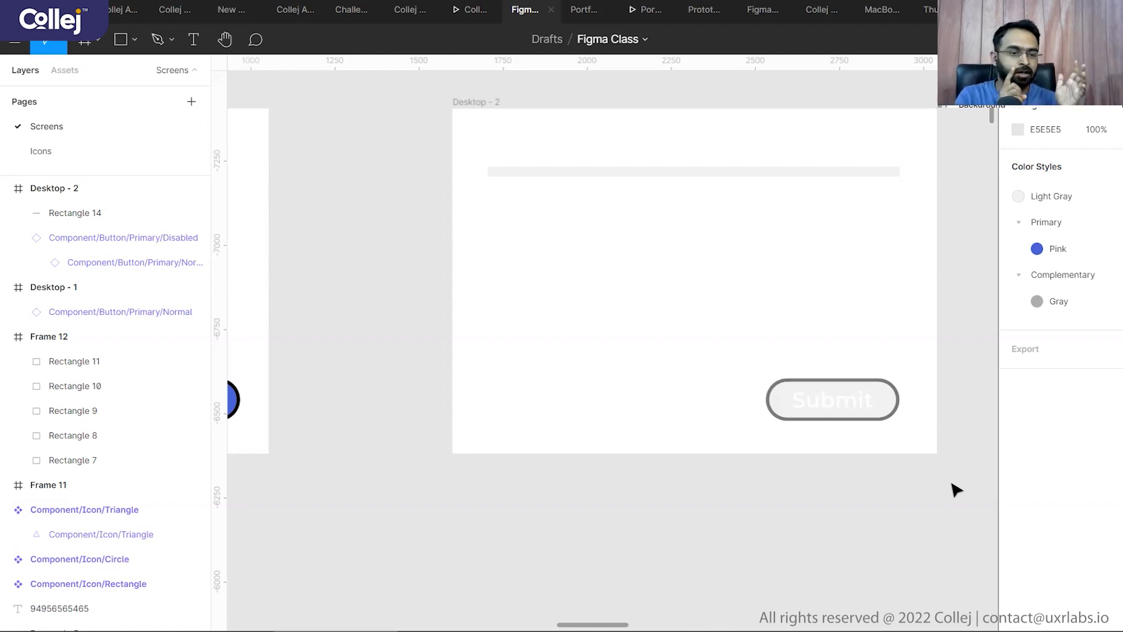
- Create a text style named Button style from the Submit label of the disabled button in Desktop - 2
scroll(769, 348, "up", 5)
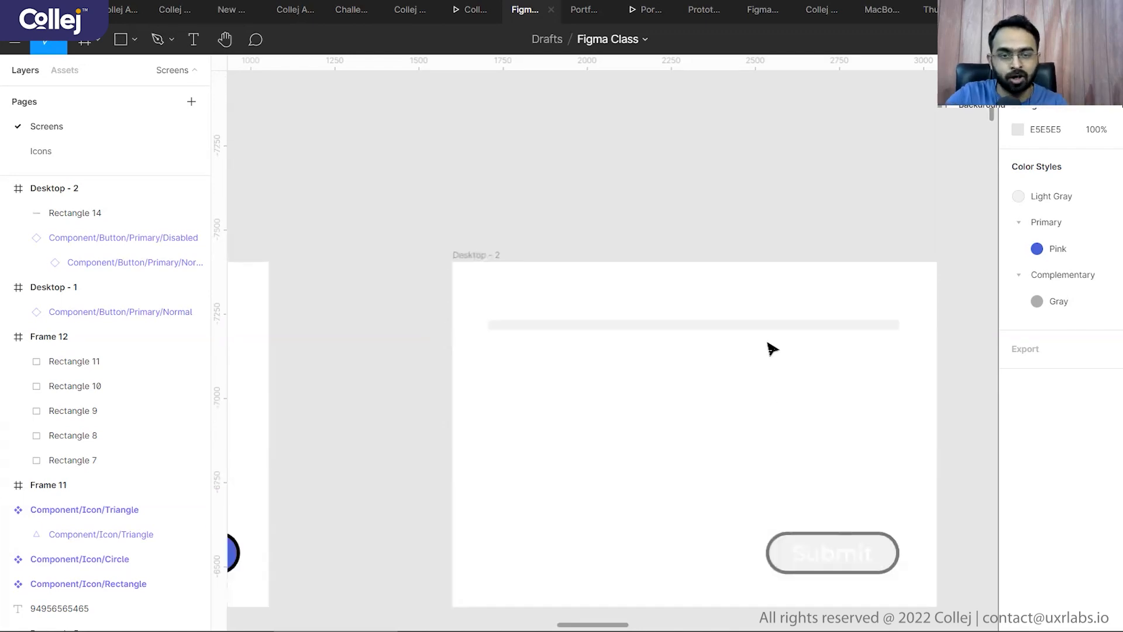
scroll(704, 386, "down", 3)
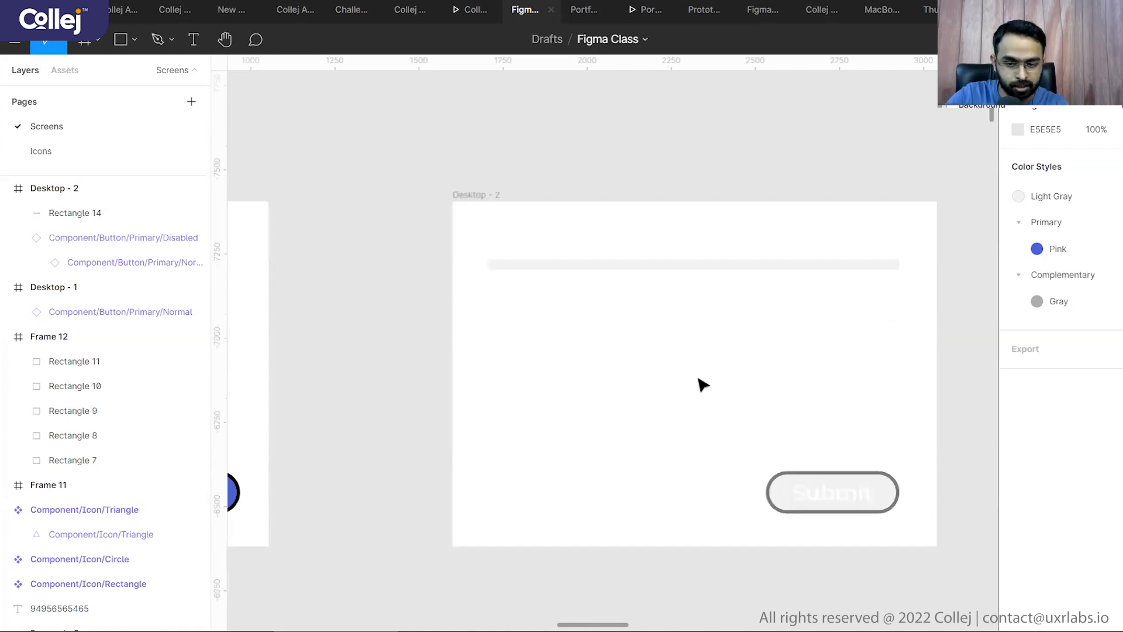
left_click(842, 495, "ctrl")
scroll(1072, 392, "down", 3)
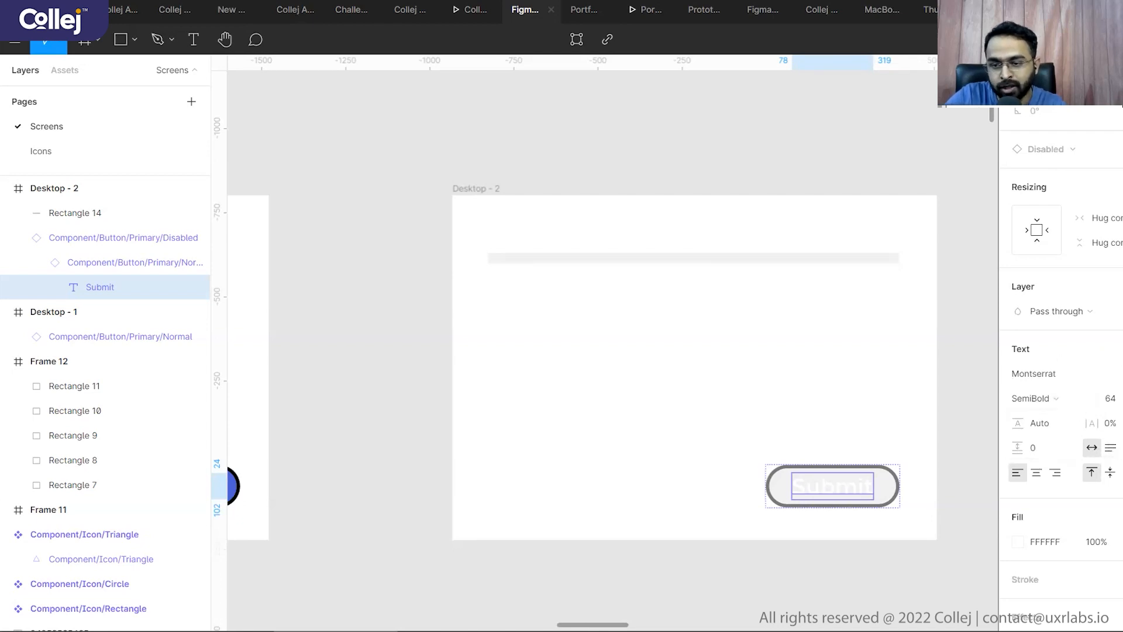
left_click(1122, 350)
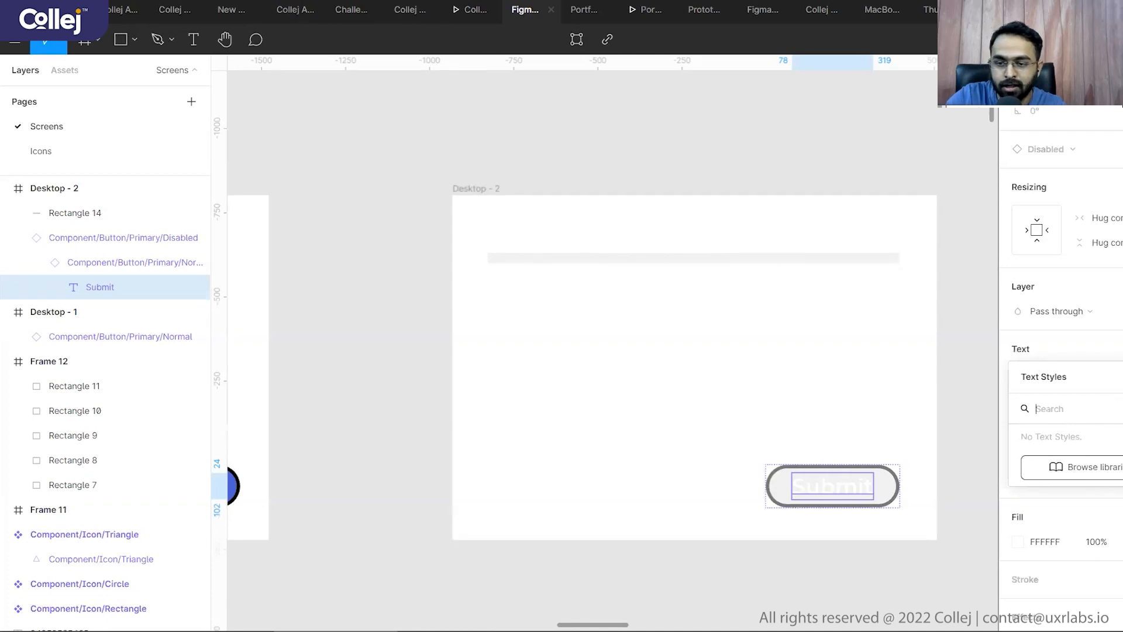
left_click(1122, 377)
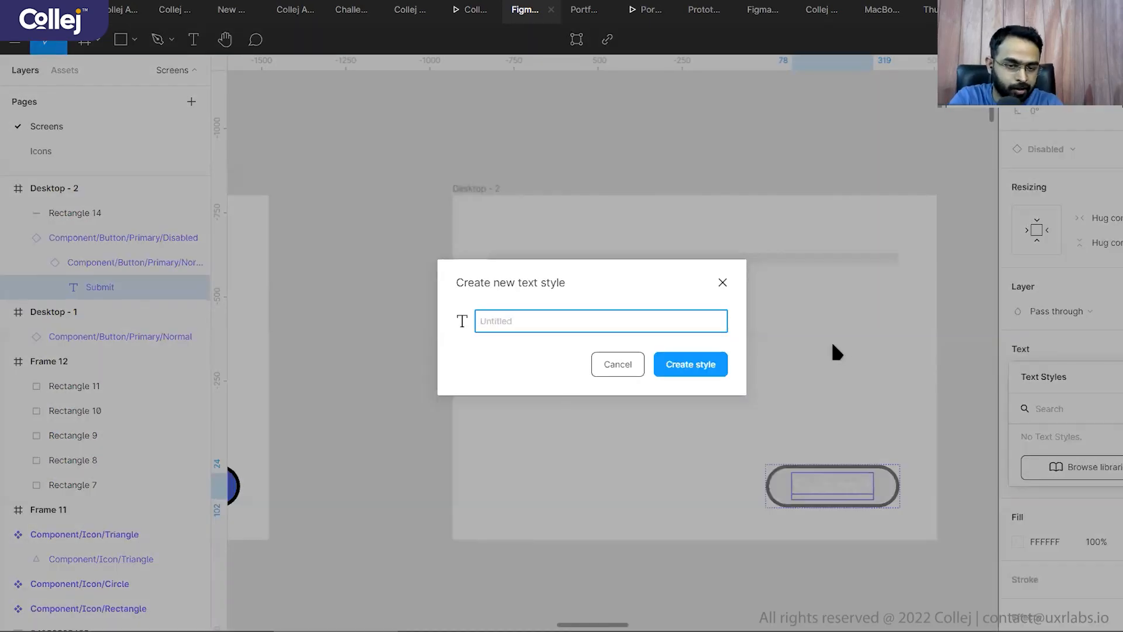
type("Bu")
key("BackSpace")
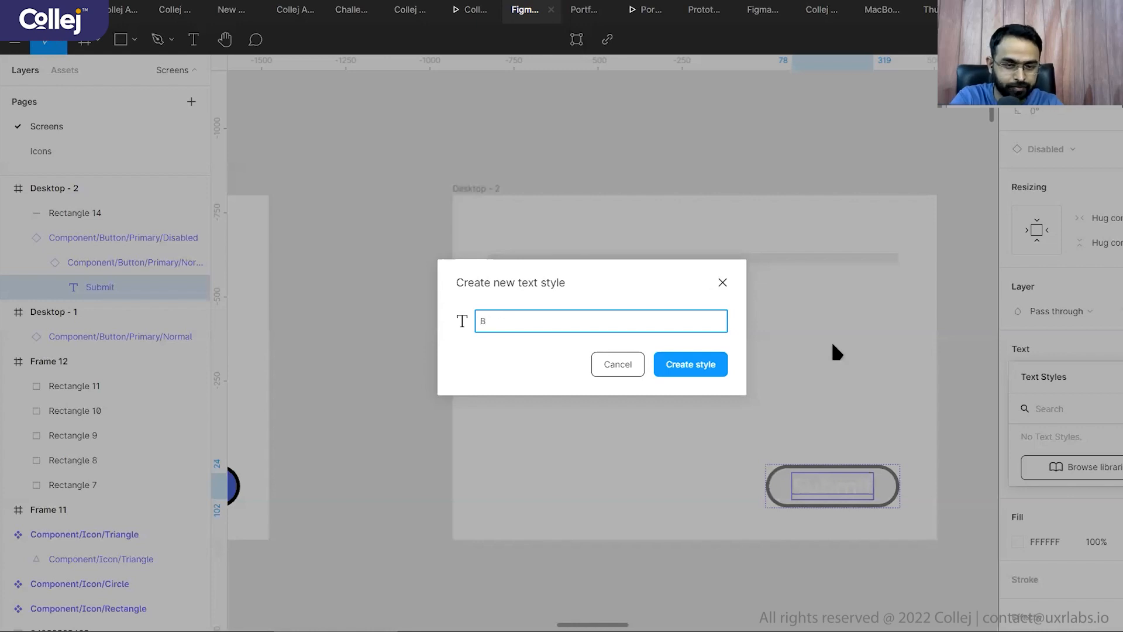
type("u")
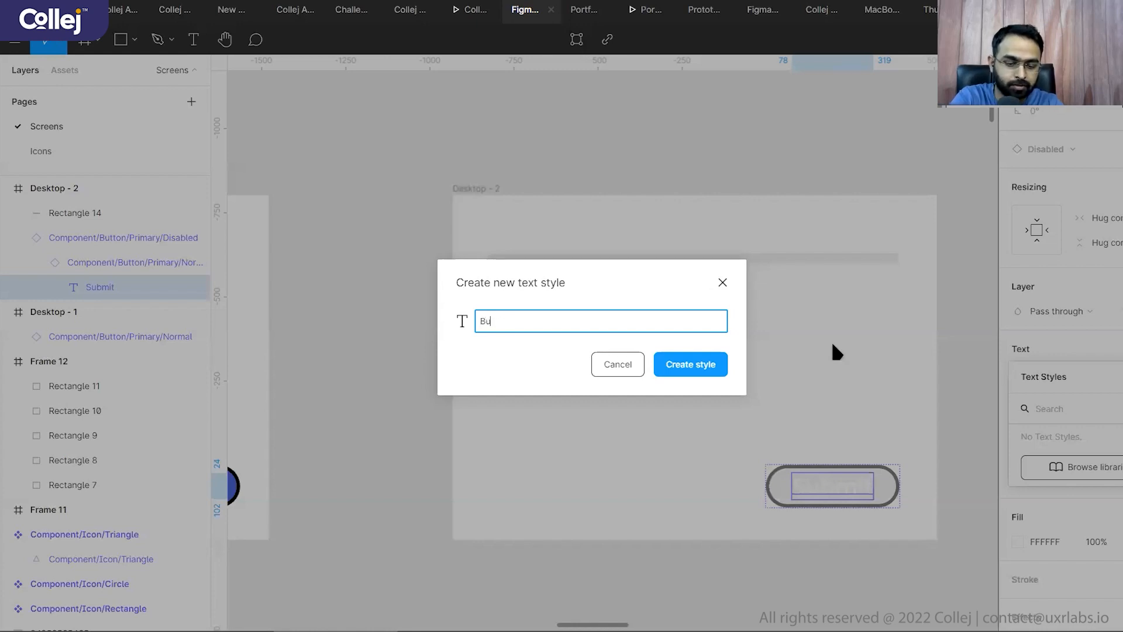
type("tton style")
key("BackSpace")
key("BackSpace")
type("le")
left_click(713, 364)
left_click(960, 373)
double_click(831, 488)
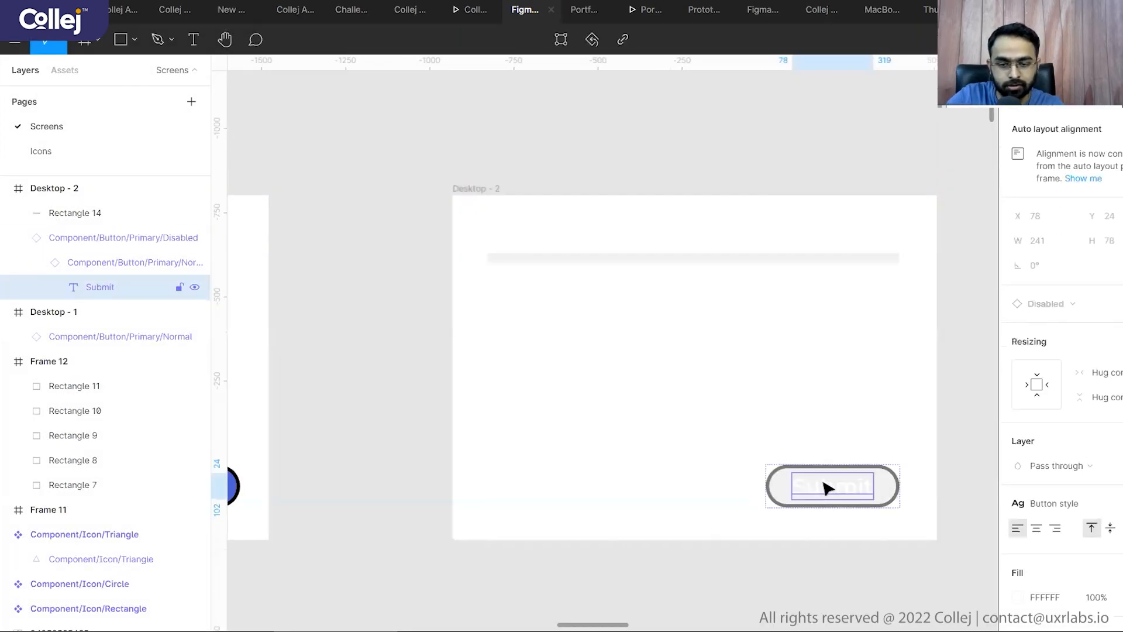
- Add the text "fasfafas" on the canvas above the Desktop - 2 frame
scroll(457, 322, "up", 3)
left_click(457, 321)
left_click(198, 47)
left_click(441, 199)
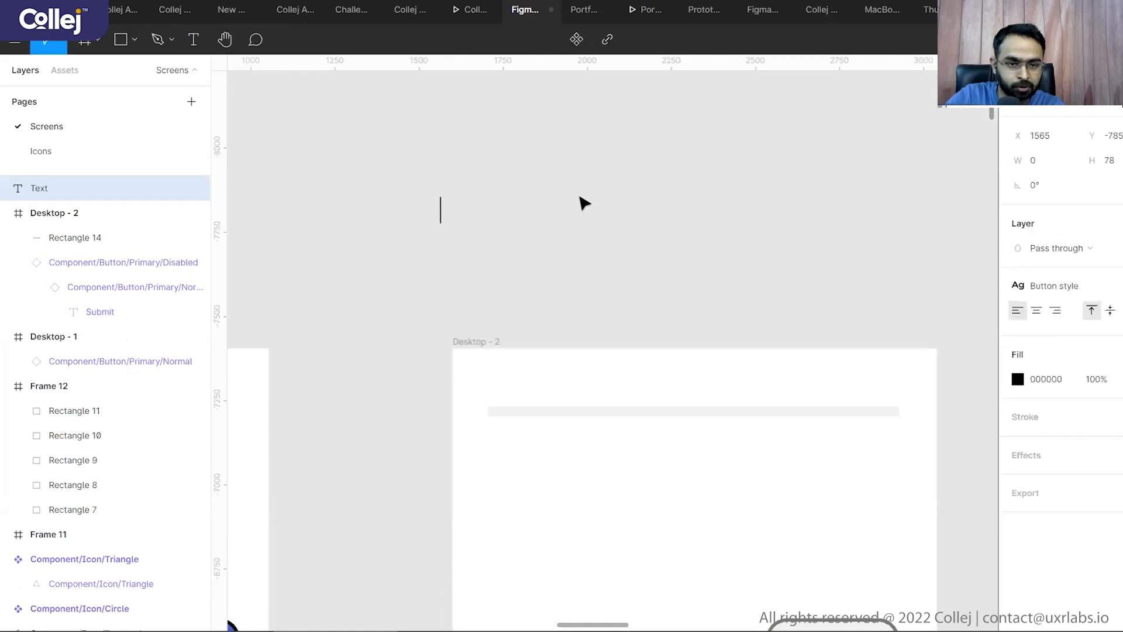
type("fasfafas")
key("Escape")
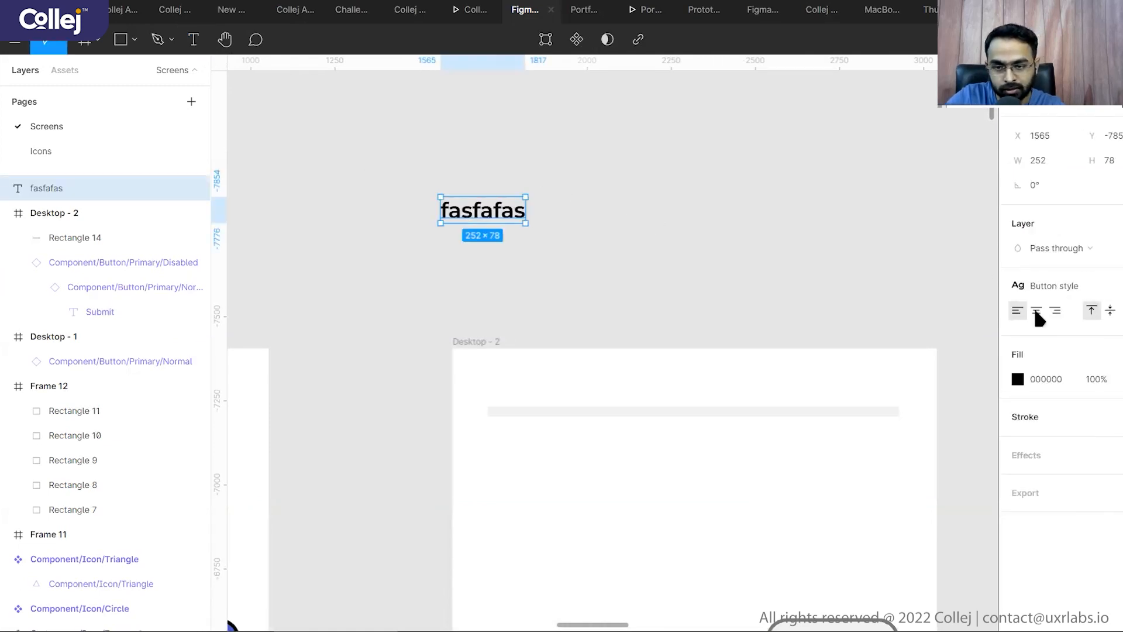
- Detach the Button style text style from the fasfafas text
left_click(1020, 281)
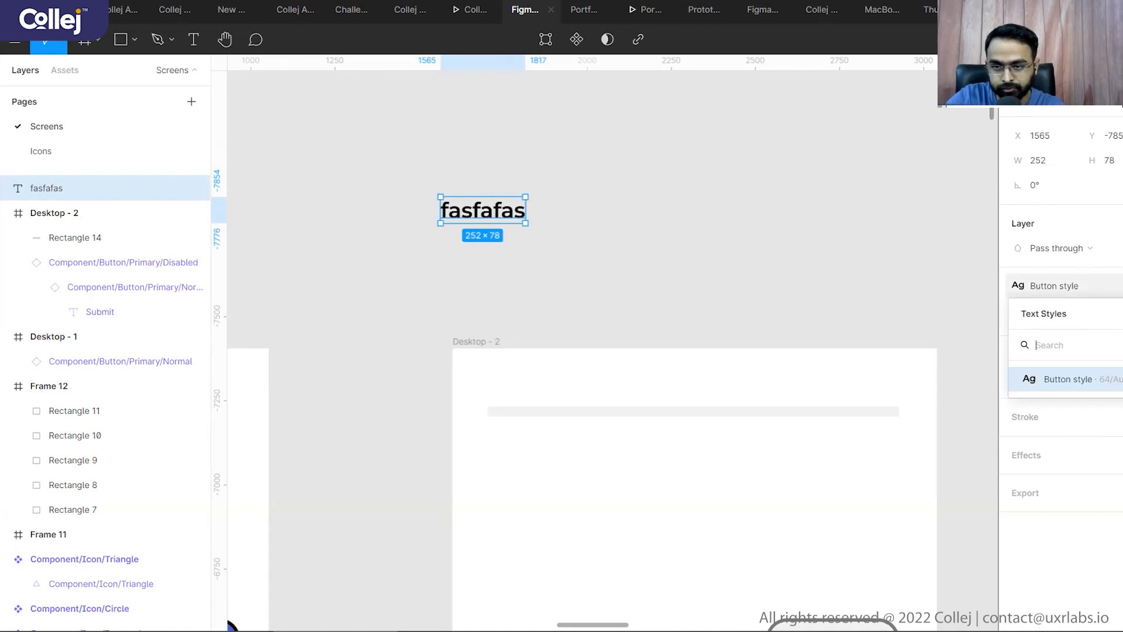
left_click(1121, 285)
left_click(693, 234)
- Change the font of the fasfafas text to Roboto
left_click(485, 203)
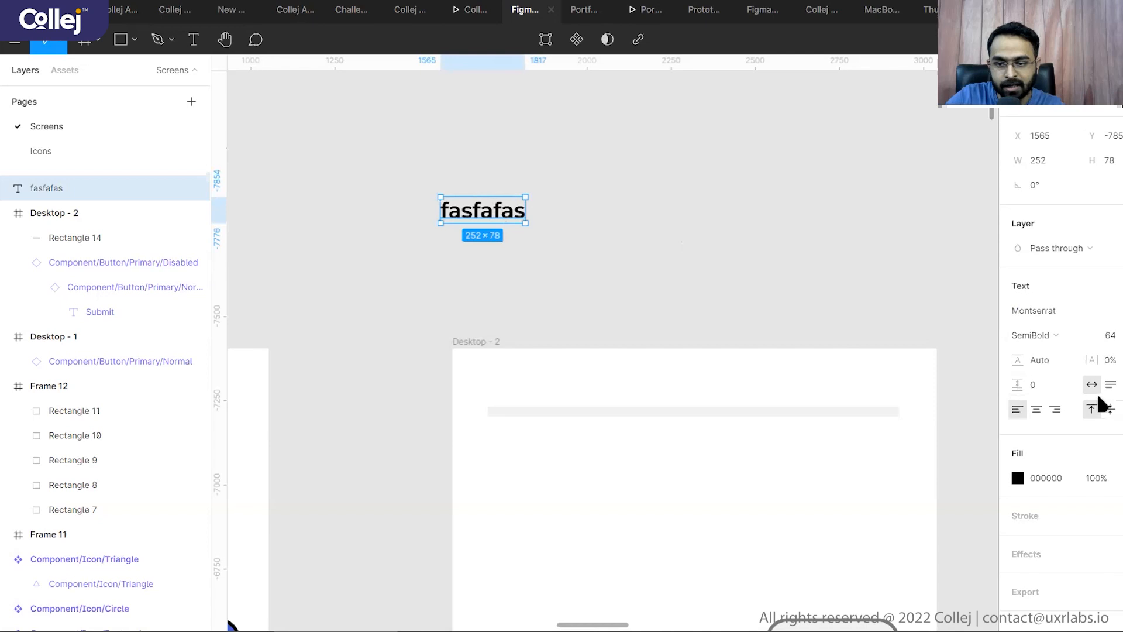
left_click(1044, 310)
type("fsdfds")
key("BackSpace")
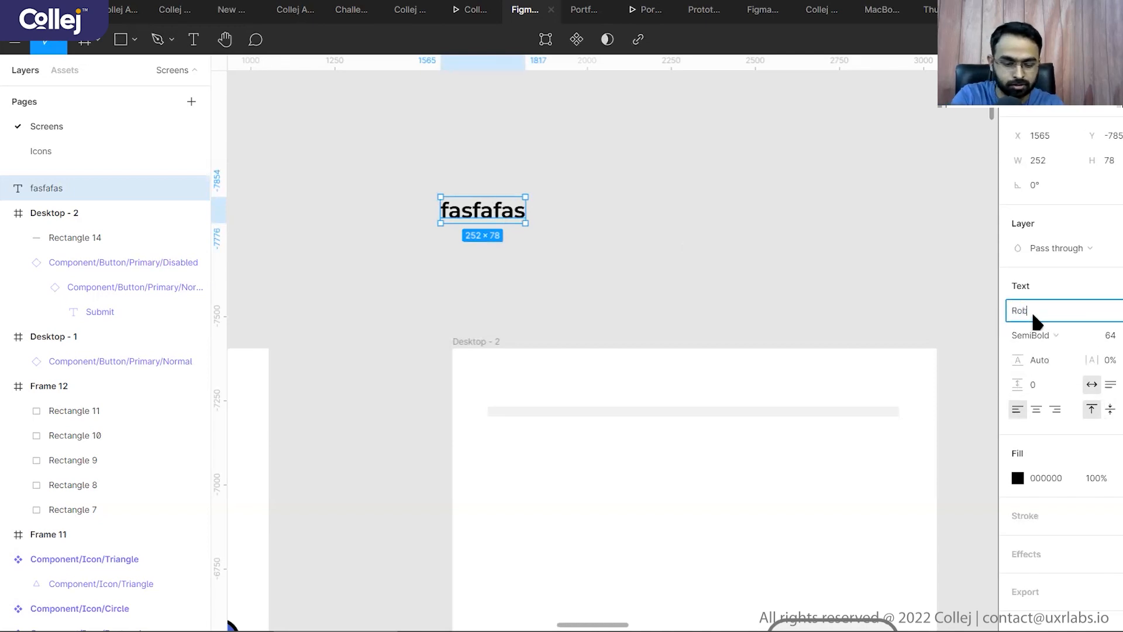
key("Return")
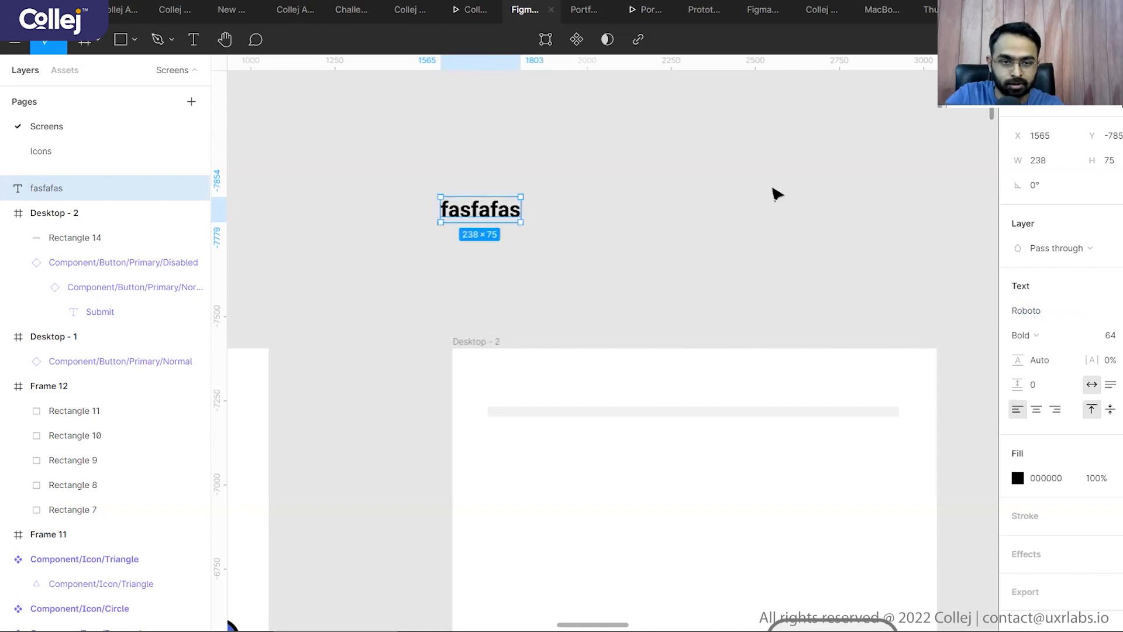
left_click(775, 194)
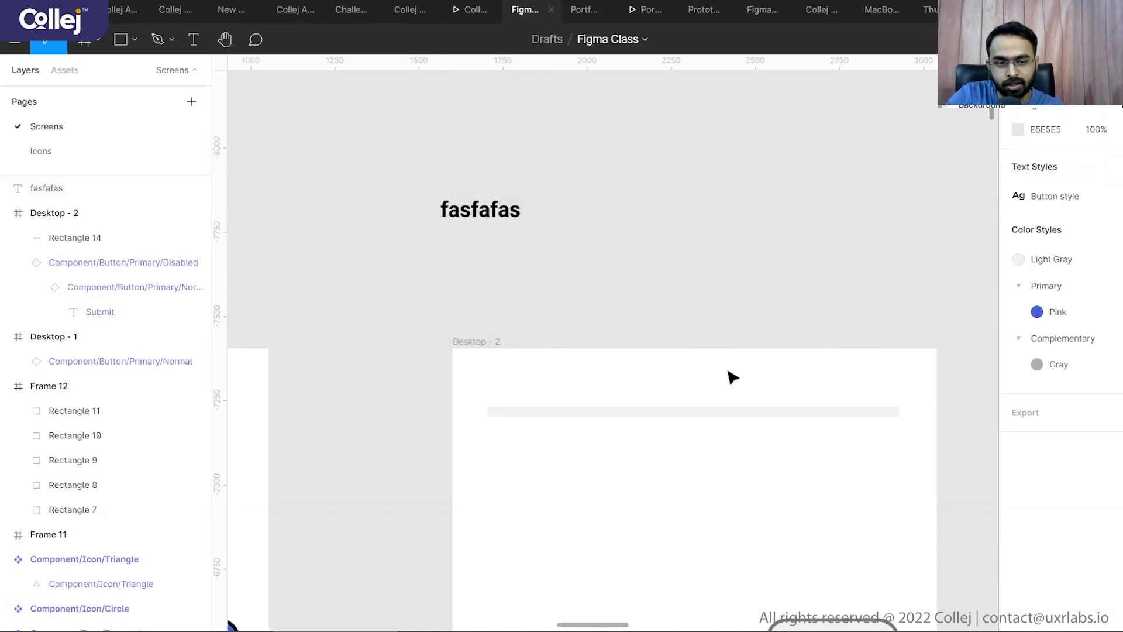
- Apply the Button style text style to the fasfafas text
left_click(491, 219)
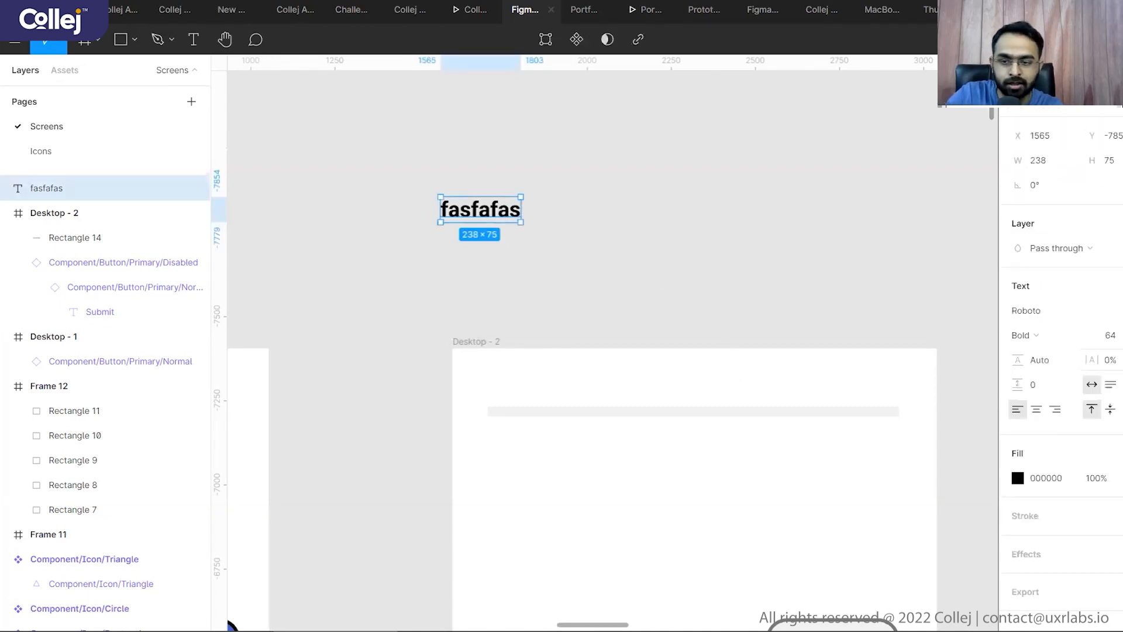
left_click(1112, 286)
left_click(1060, 379)
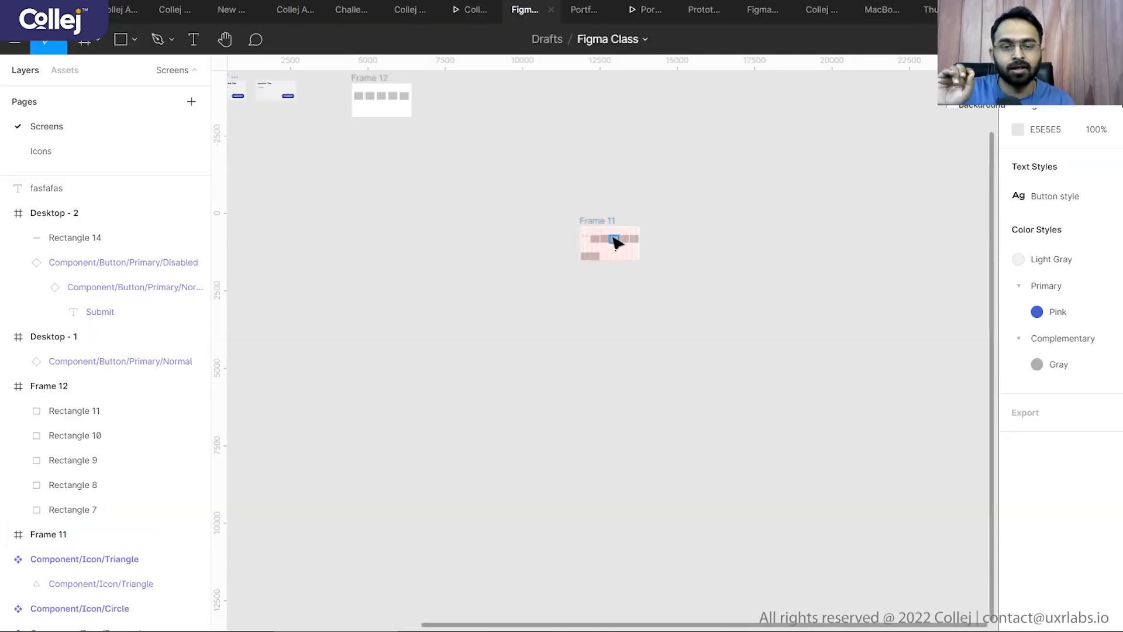
- Examine how Frame 11's rectangles and the Male and Female checkbox group sit on the column layout grid
scroll(623, 237, "up", 3)
scroll(609, 252, "up", 10)
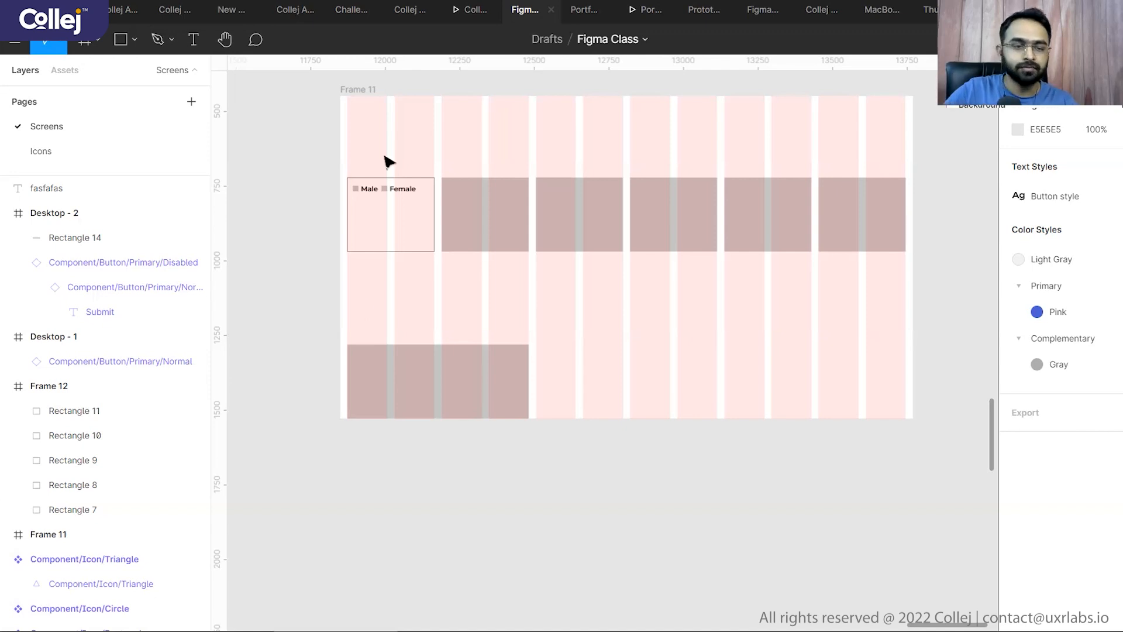
scroll(397, 196, "up", 3)
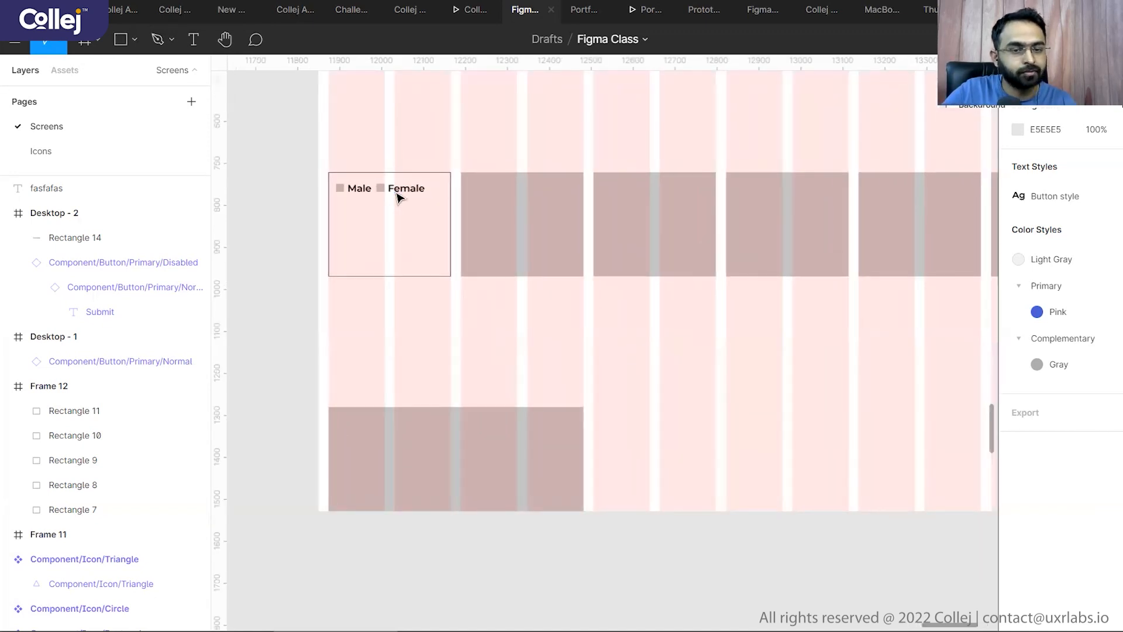
left_click(544, 243)
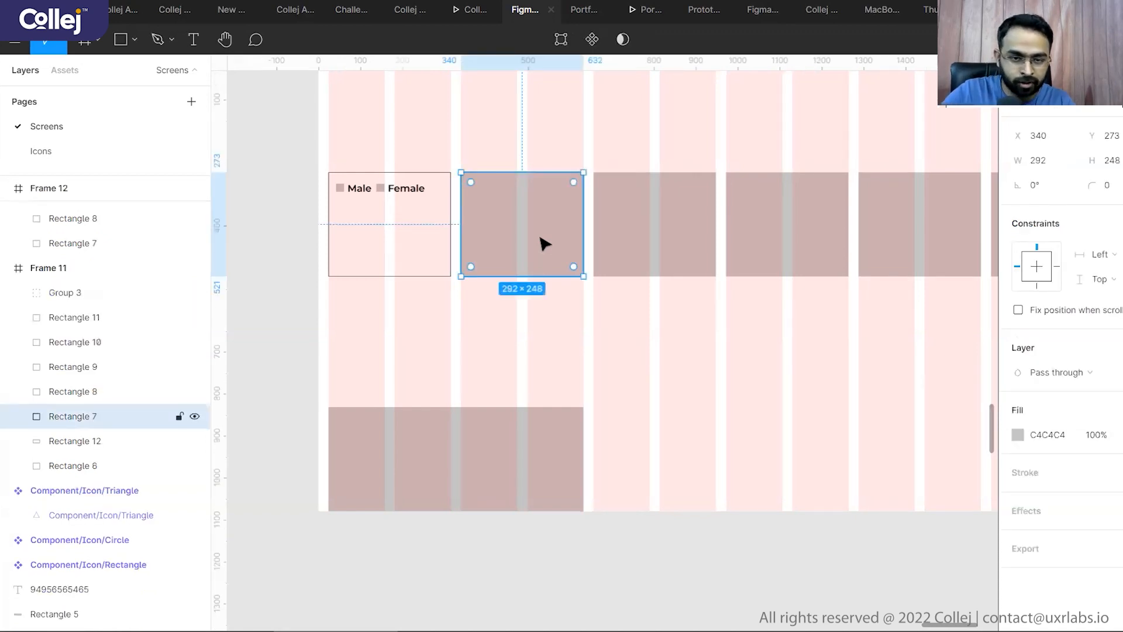
scroll(503, 187, "up", 5)
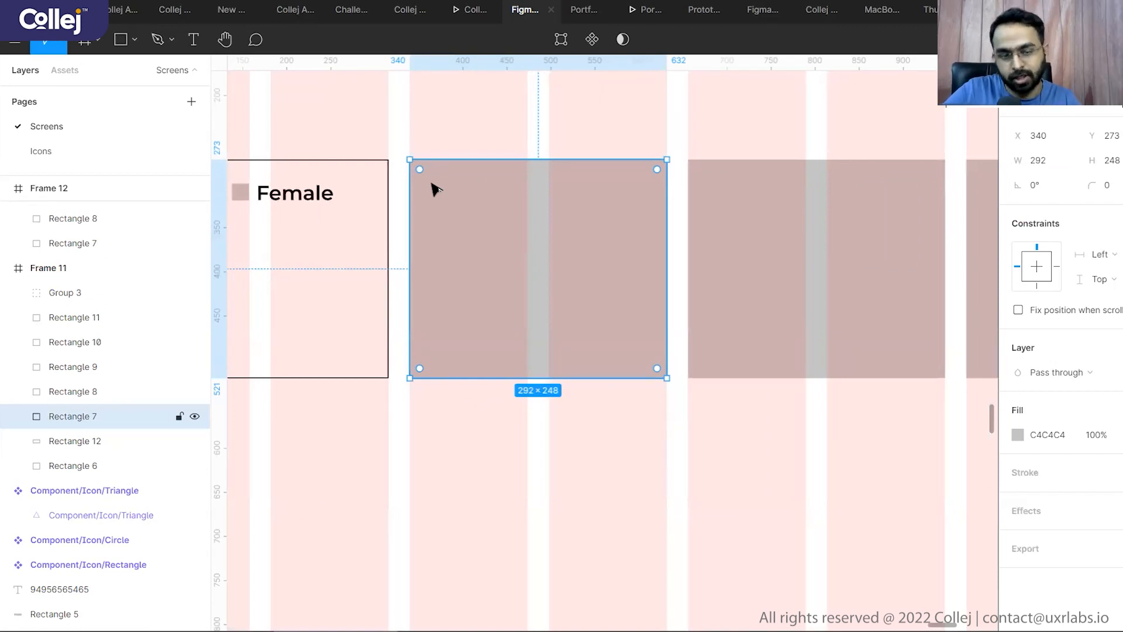
scroll(660, 248, "down", 3)
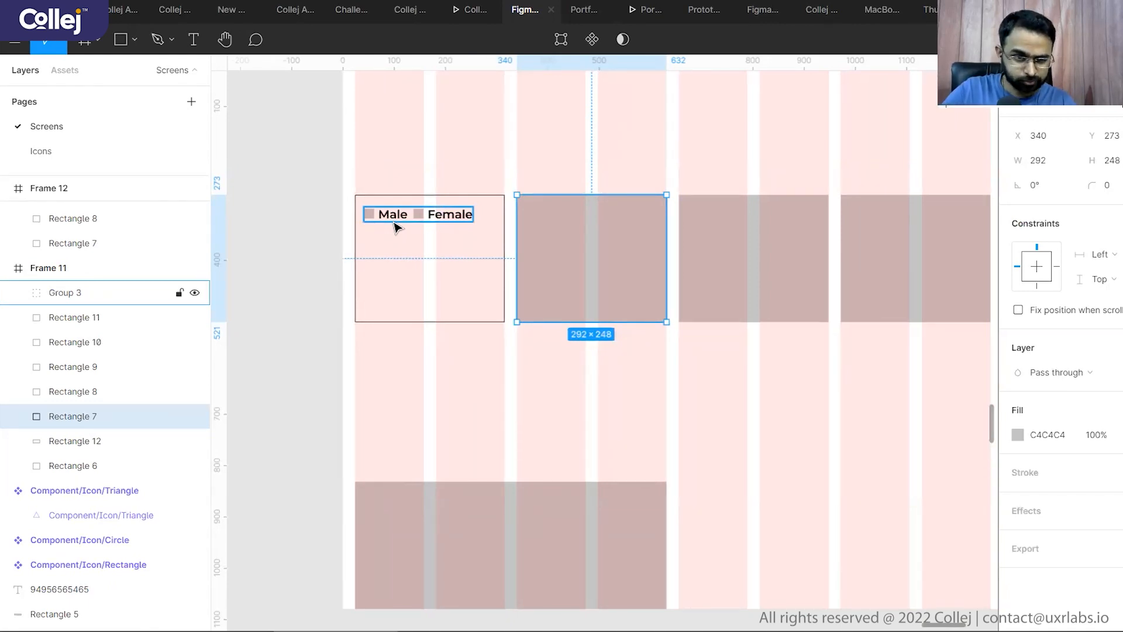
scroll(382, 220, "up", 3)
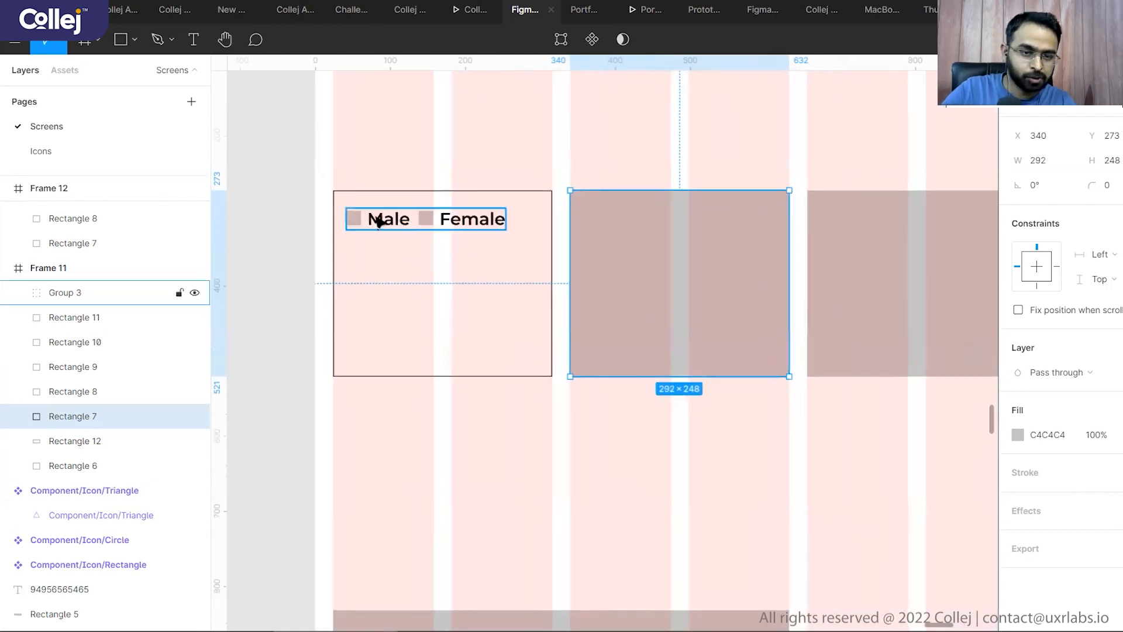
left_click(379, 220)
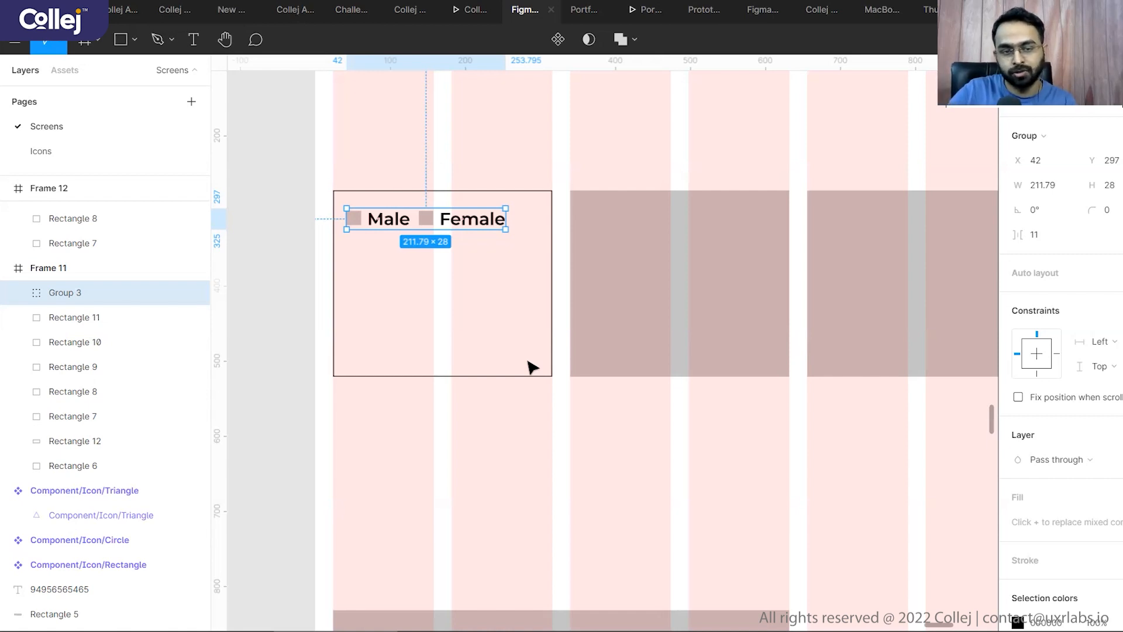
scroll(494, 268, "down", 3)
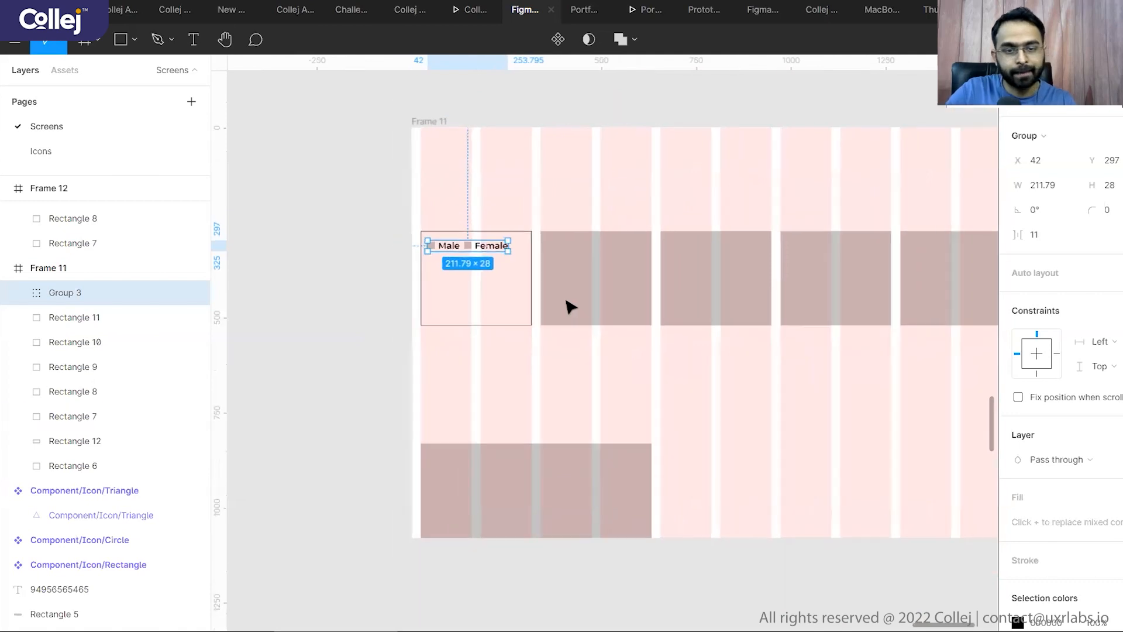